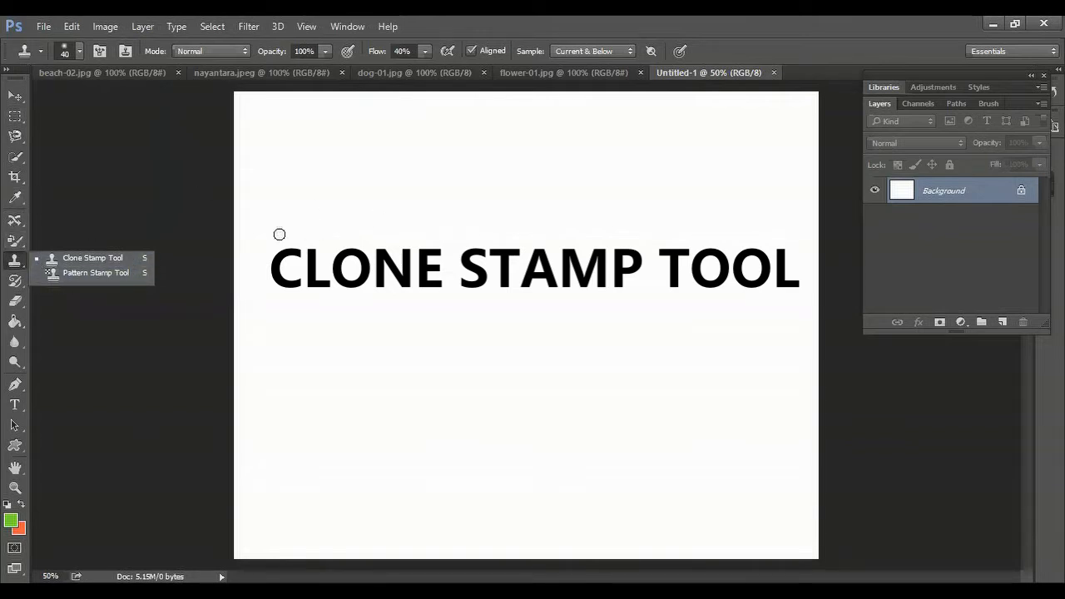
- Activate the Clone Stamp tool and examine its brush presets, clone source settings and blend modes
click(87, 258)
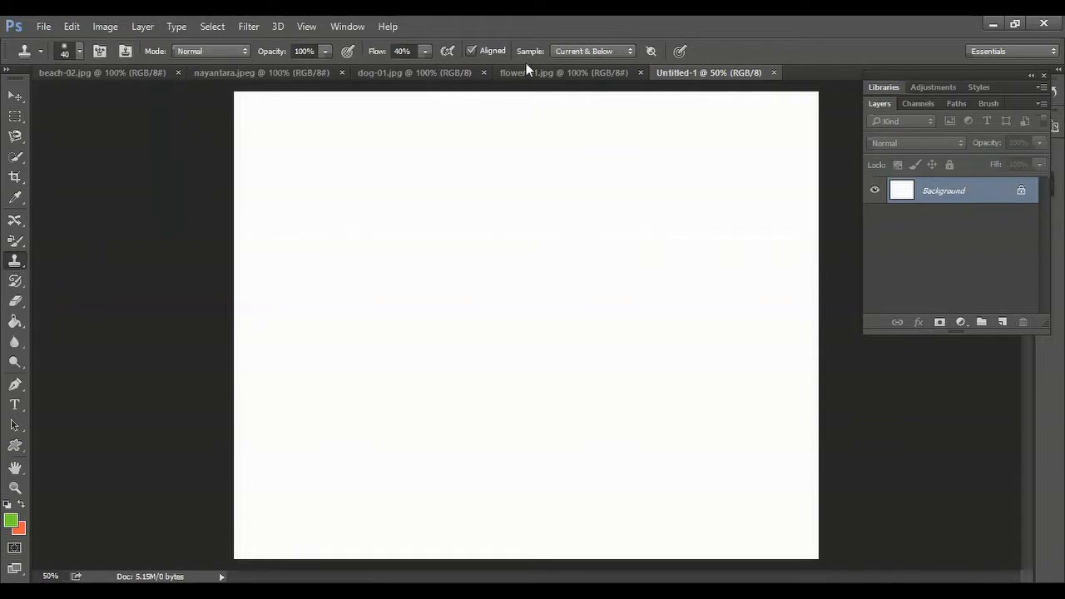
click(79, 53)
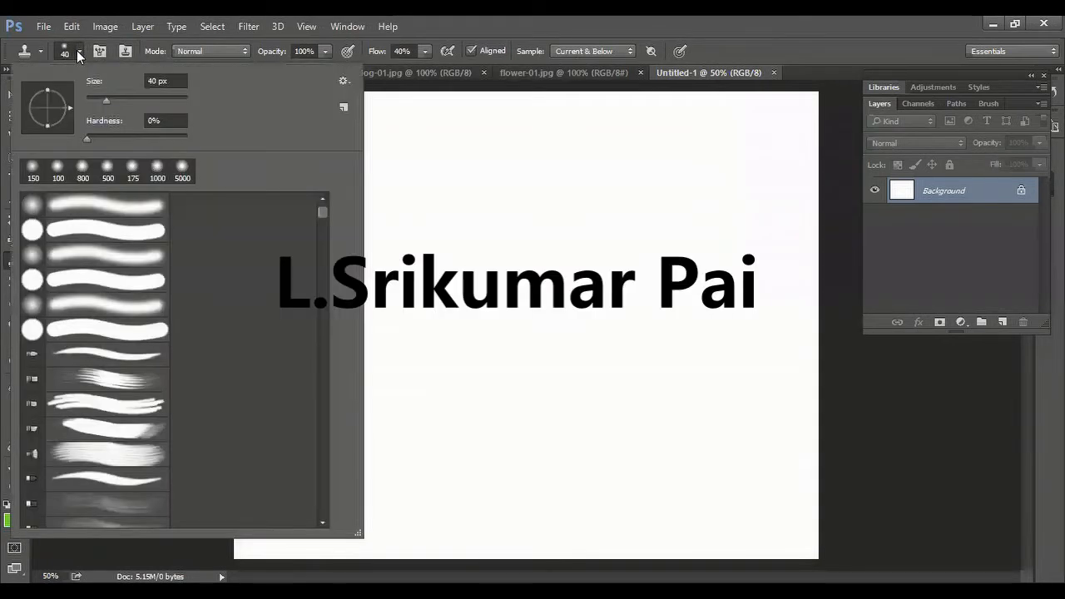
click(79, 53)
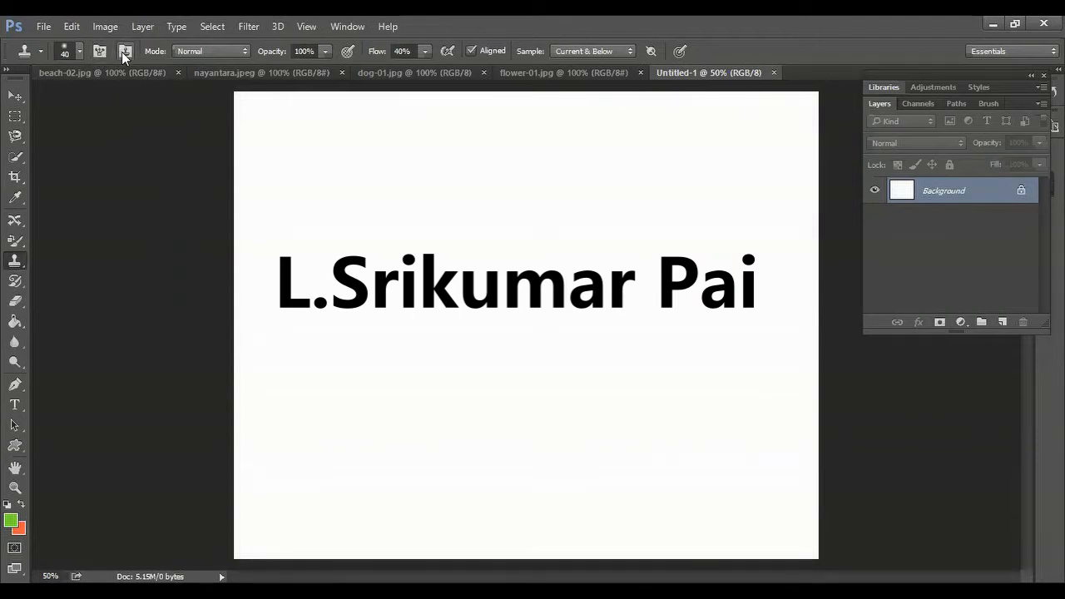
click(123, 52)
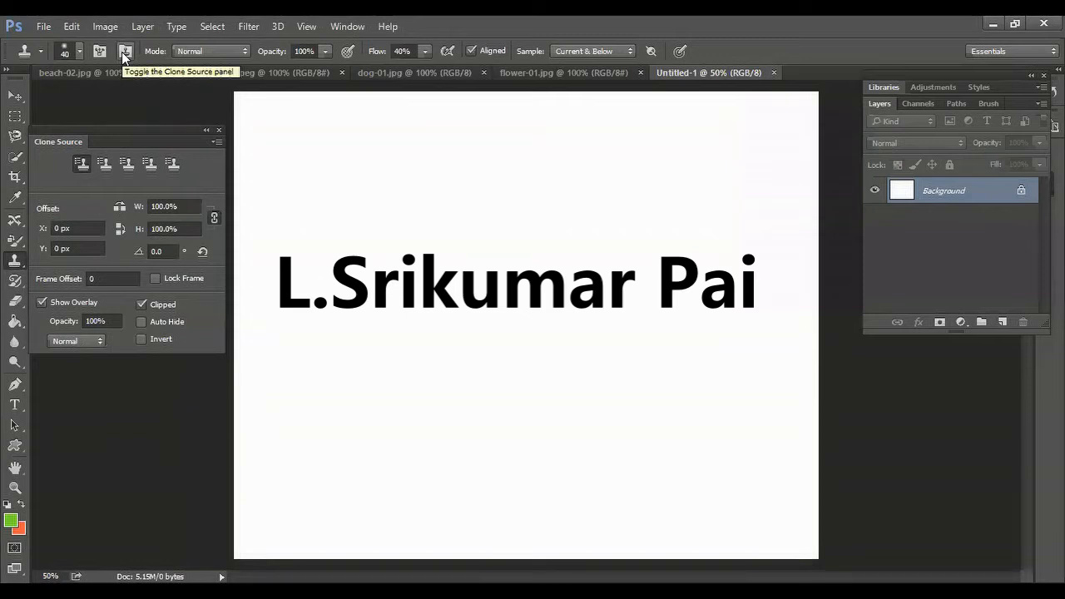
click(121, 52)
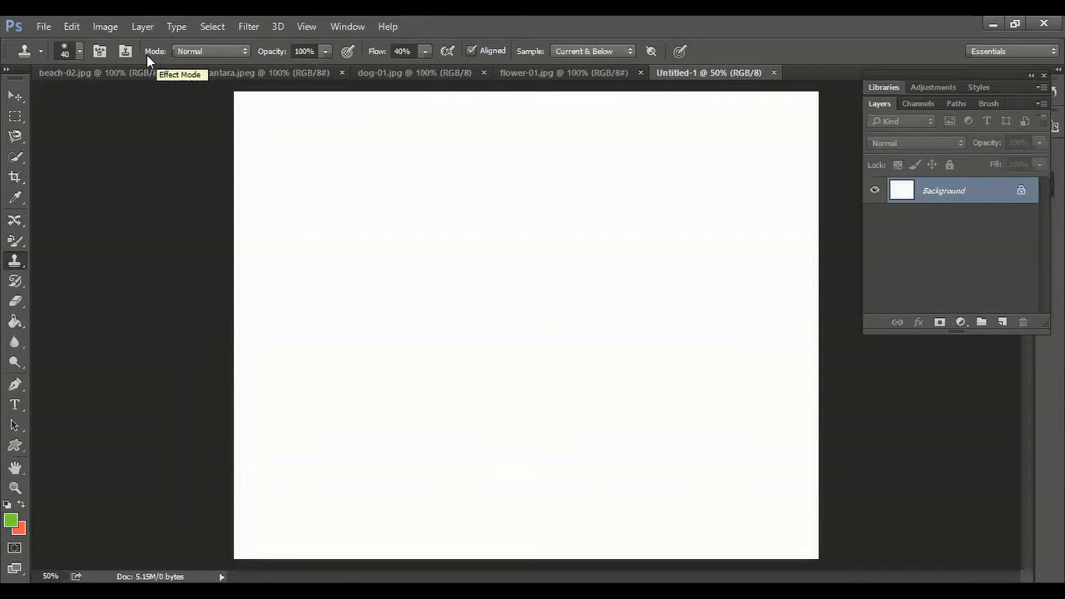
click(234, 48)
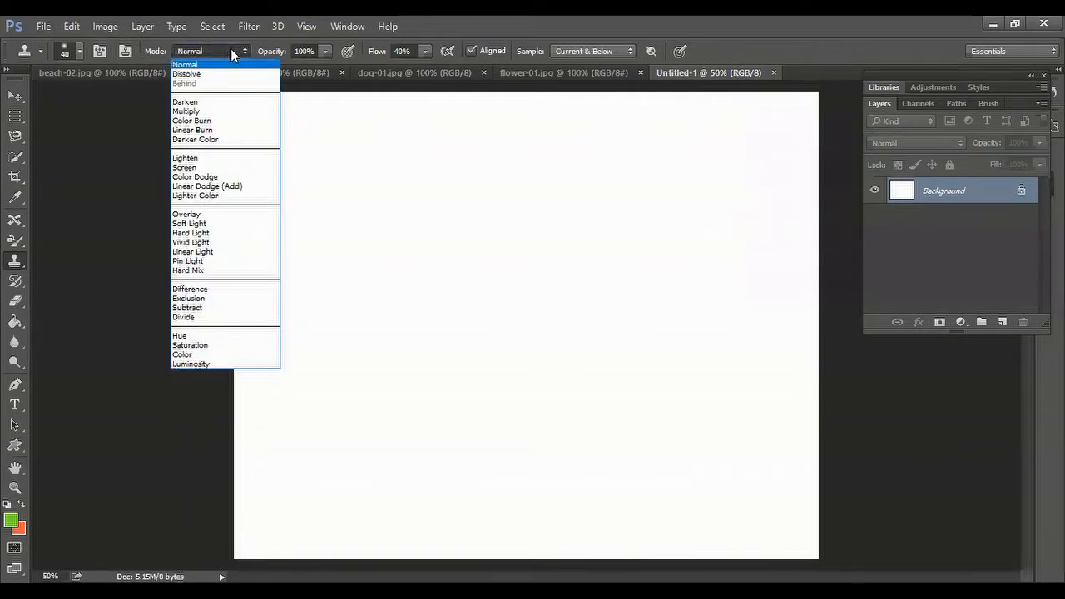
click(495, 22)
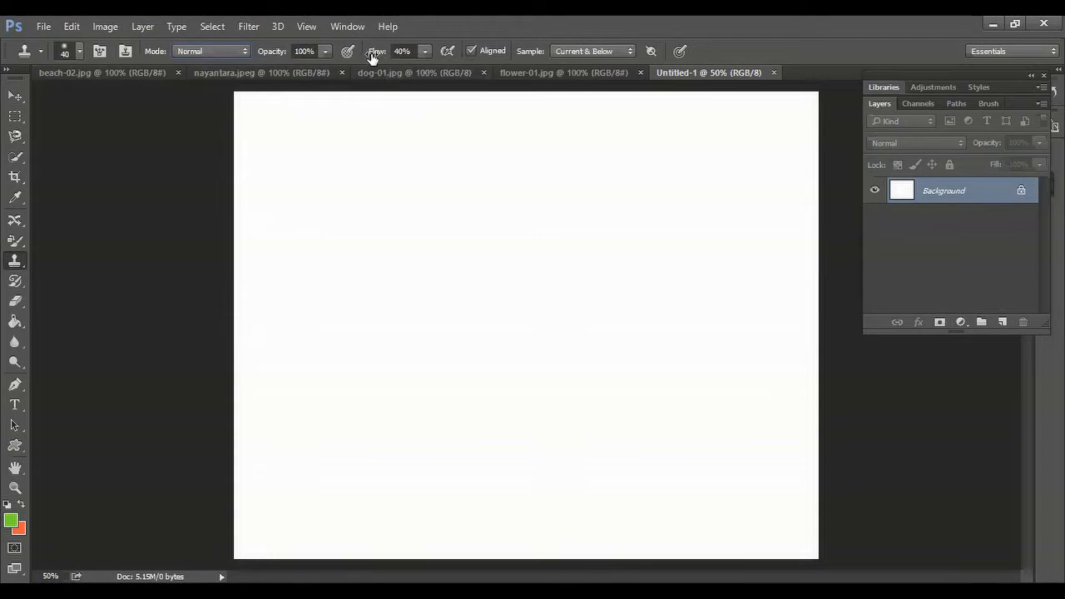
- Set the Clone Stamp flow to 100% and its sampling to Current Layer
click(425, 51)
drag(435, 69, 476, 53)
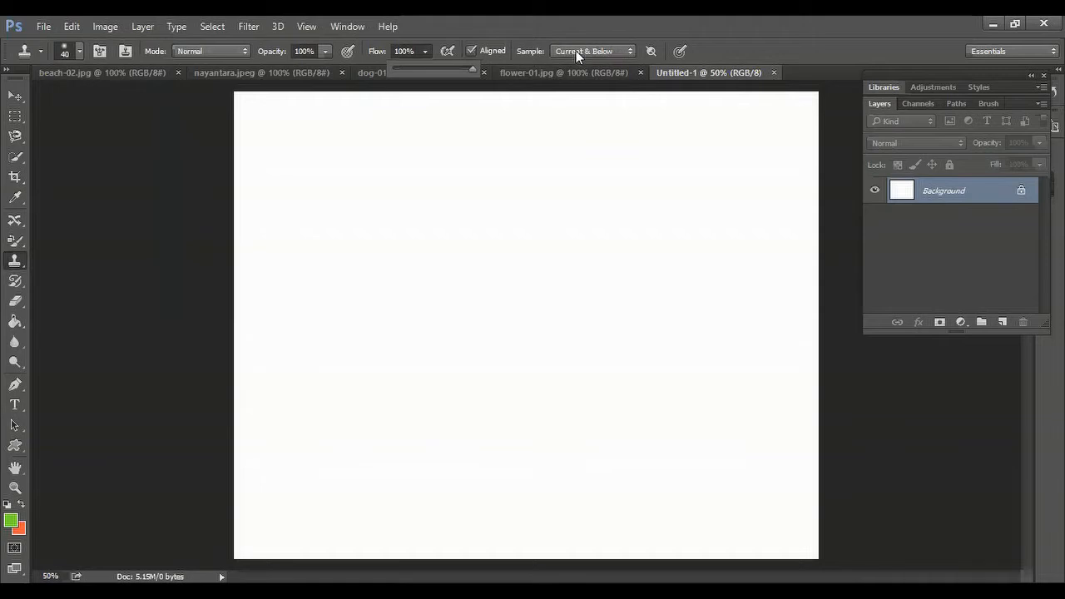
click(621, 50)
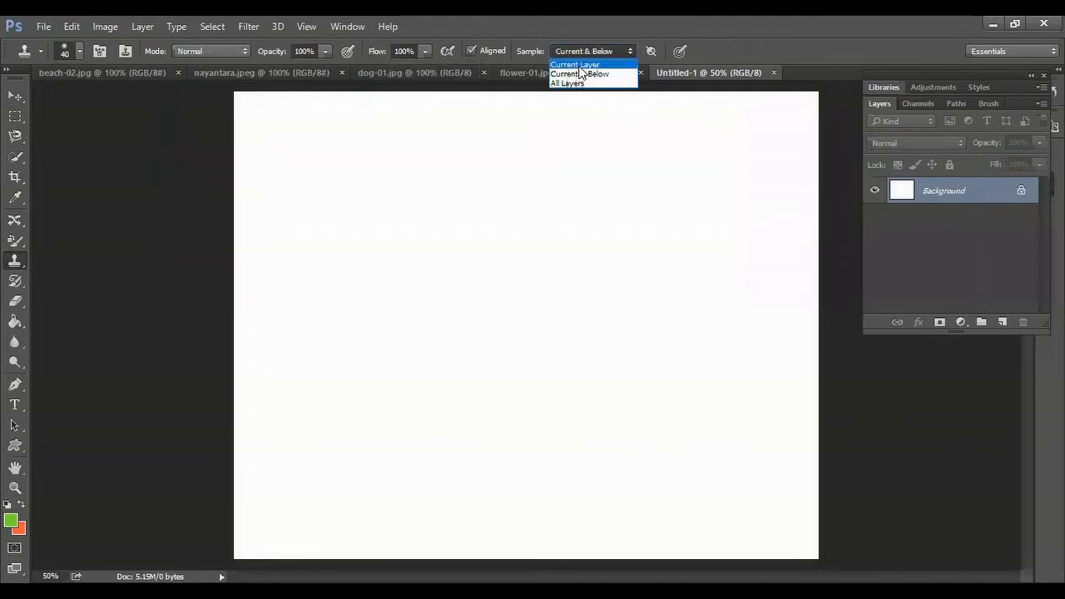
click(580, 63)
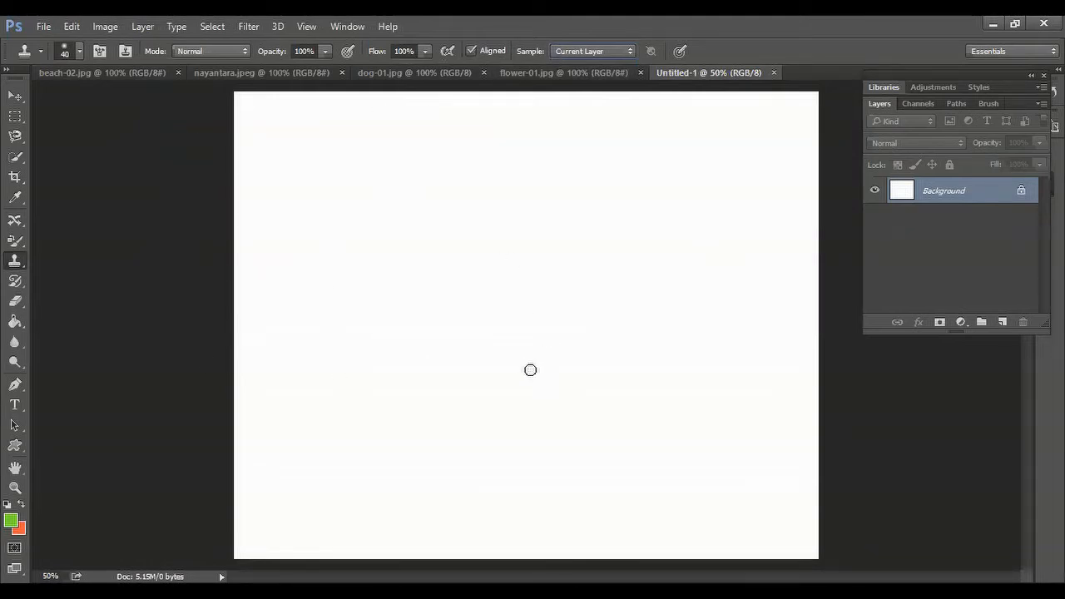
- Switch to the beach-02.jpg image and try the Clone Stamp on the beach without a defined source point
click(65, 72)
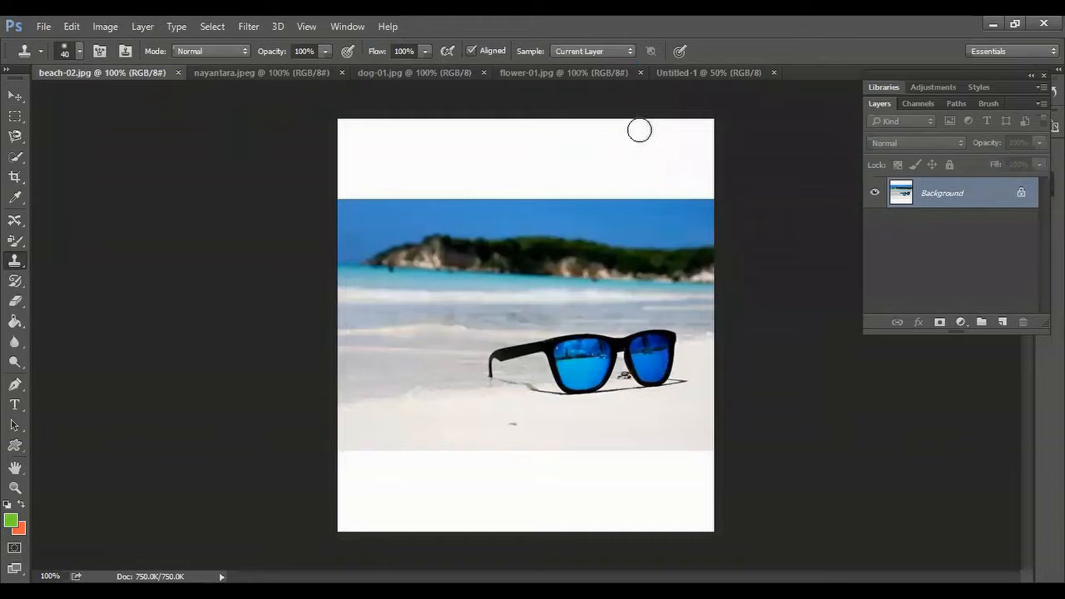
click(17, 262)
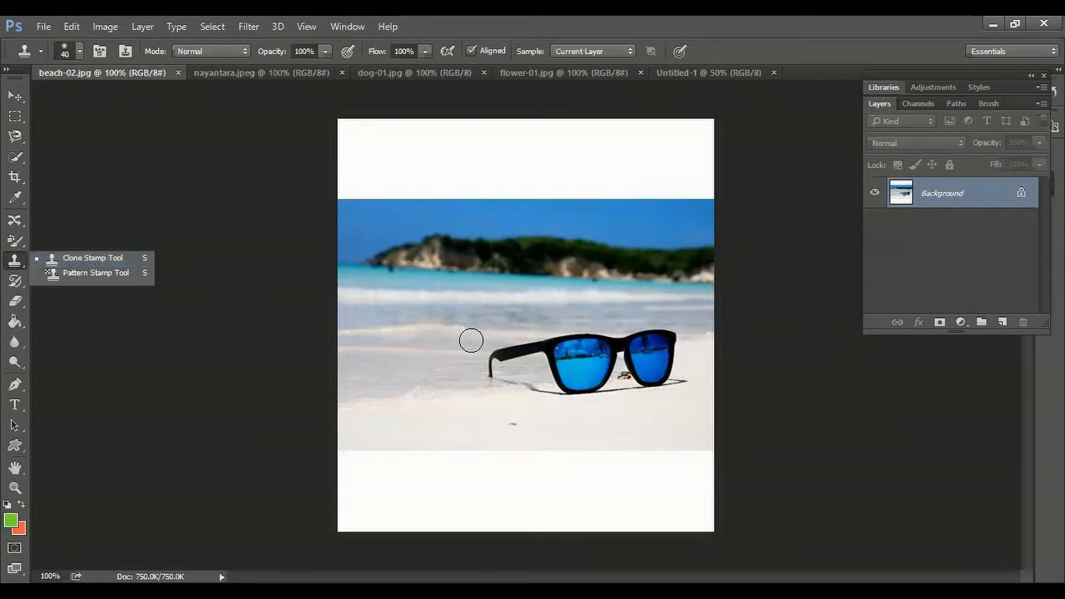
click(409, 371)
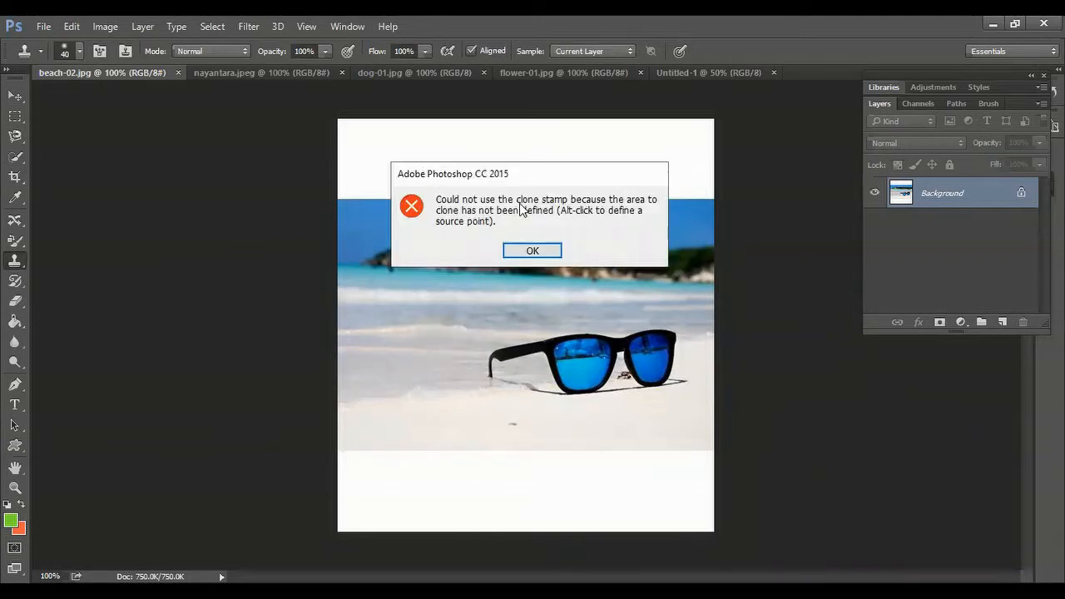
click(542, 251)
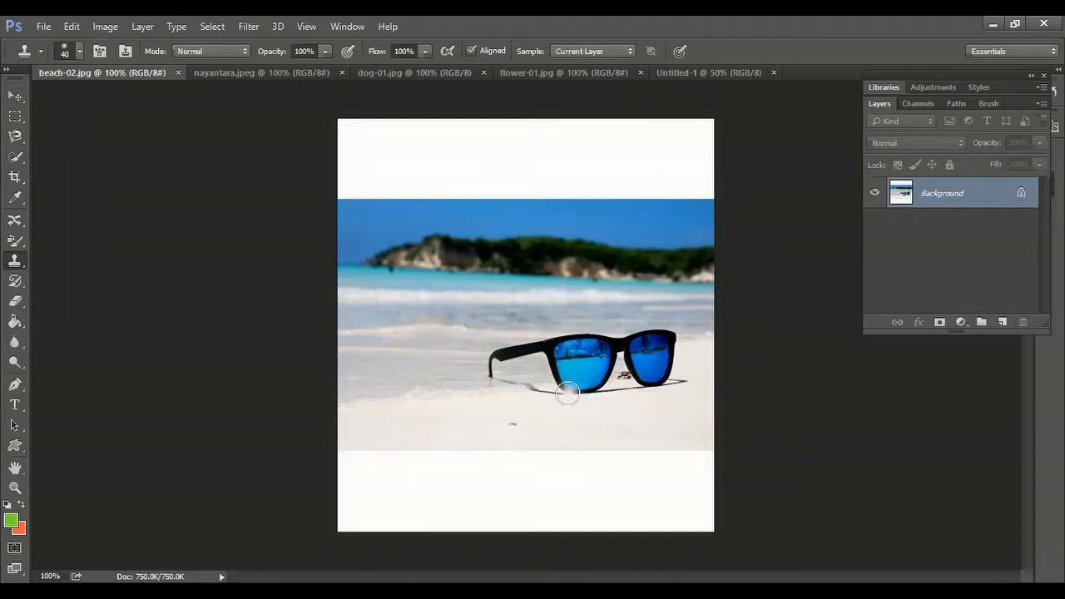
- Clone clean sand over the sunglasses and their shadow until they are completely removed from the beach
mouse_move(562, 396)
mouse_down()
mouse_move(506, 384)
mouse_move(490, 367)
mouse_up()
drag(577, 387, 484, 360)
drag(594, 396, 483, 353)
mouse_move(594, 393)
mouse_down()
mouse_move(551, 366)
mouse_move(489, 352)
mouse_up()
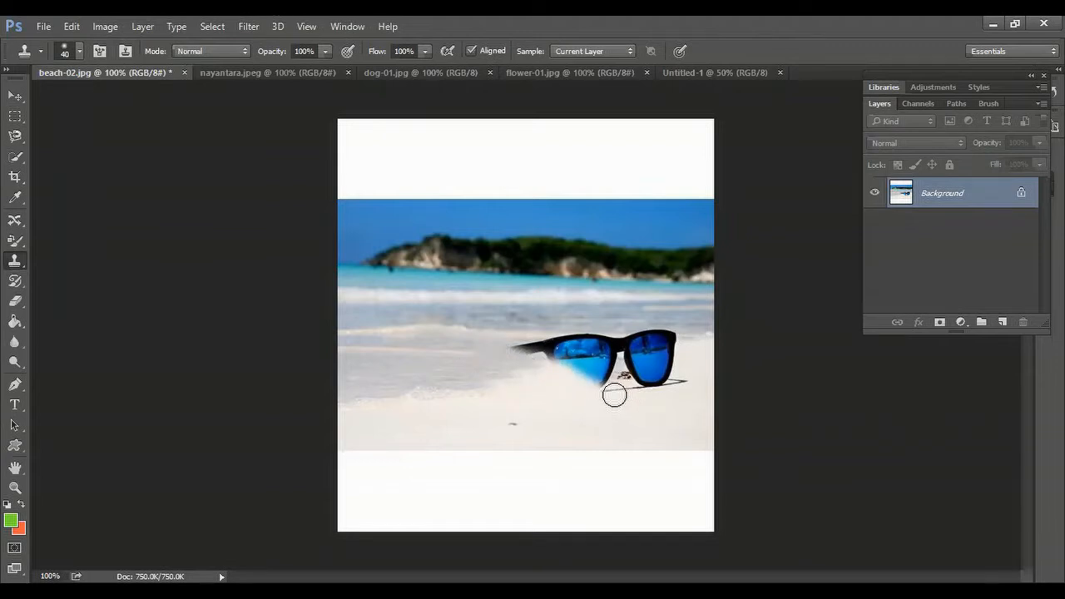
drag(613, 385, 498, 345)
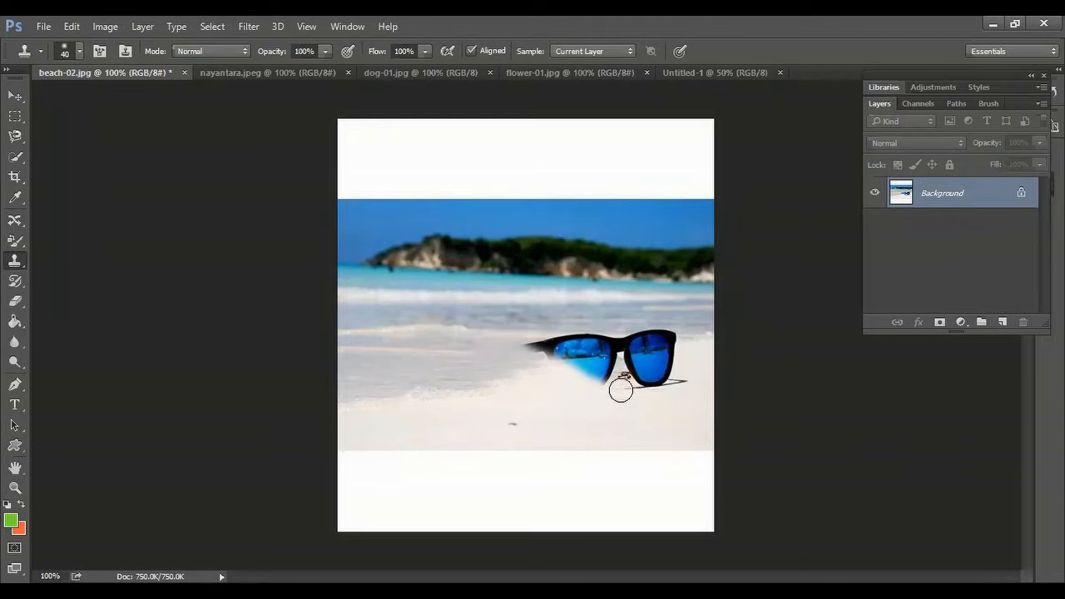
mouse_move(618, 381)
mouse_down()
mouse_move(593, 385)
mouse_move(535, 347)
mouse_up()
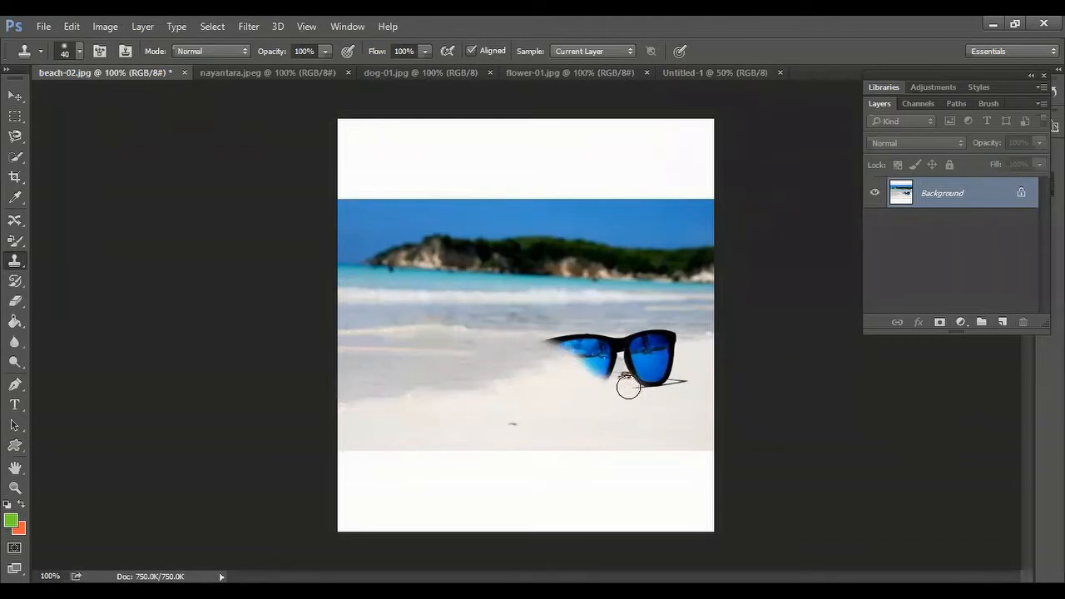
drag(613, 385, 551, 343)
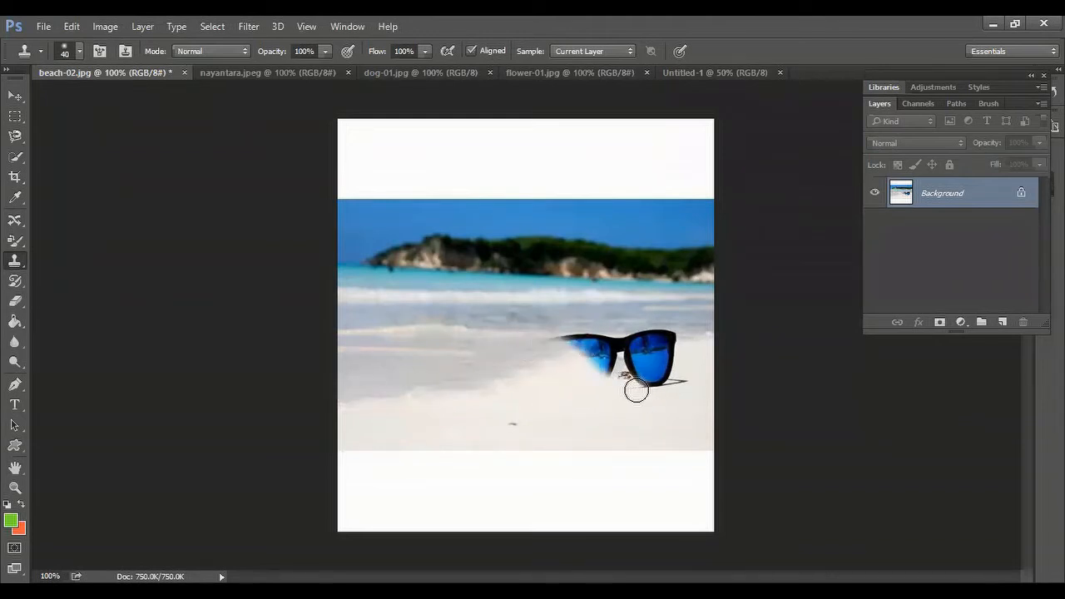
drag(635, 388, 565, 340)
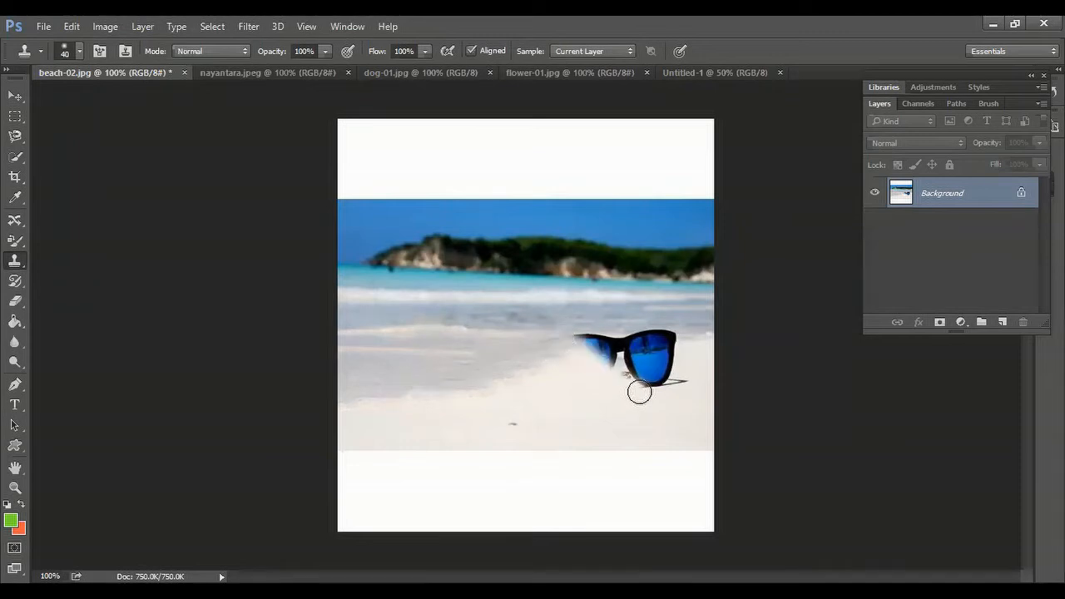
drag(635, 379, 585, 340)
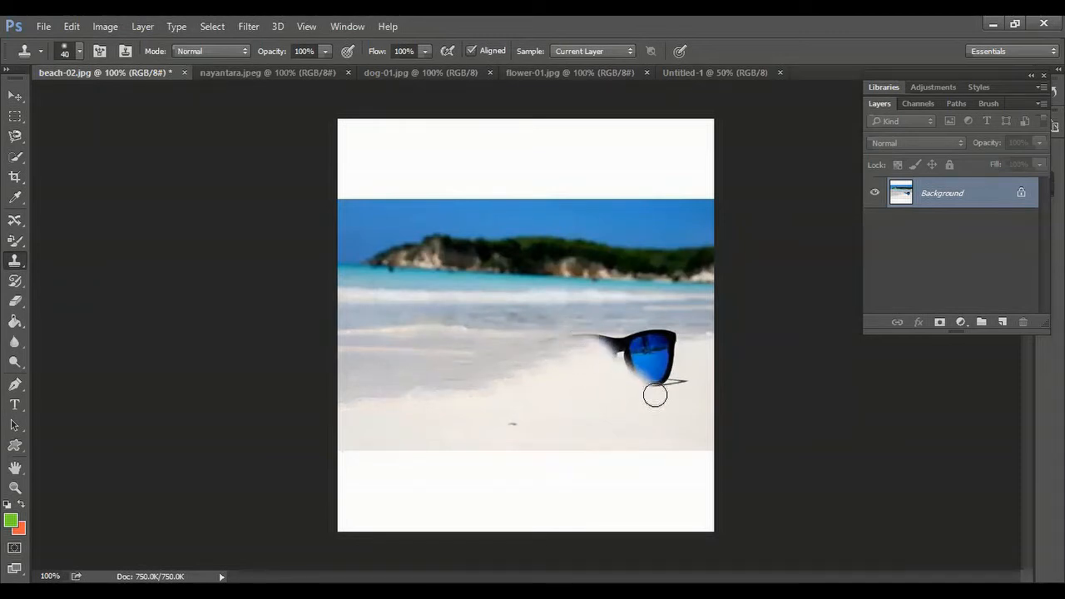
drag(641, 375, 587, 336)
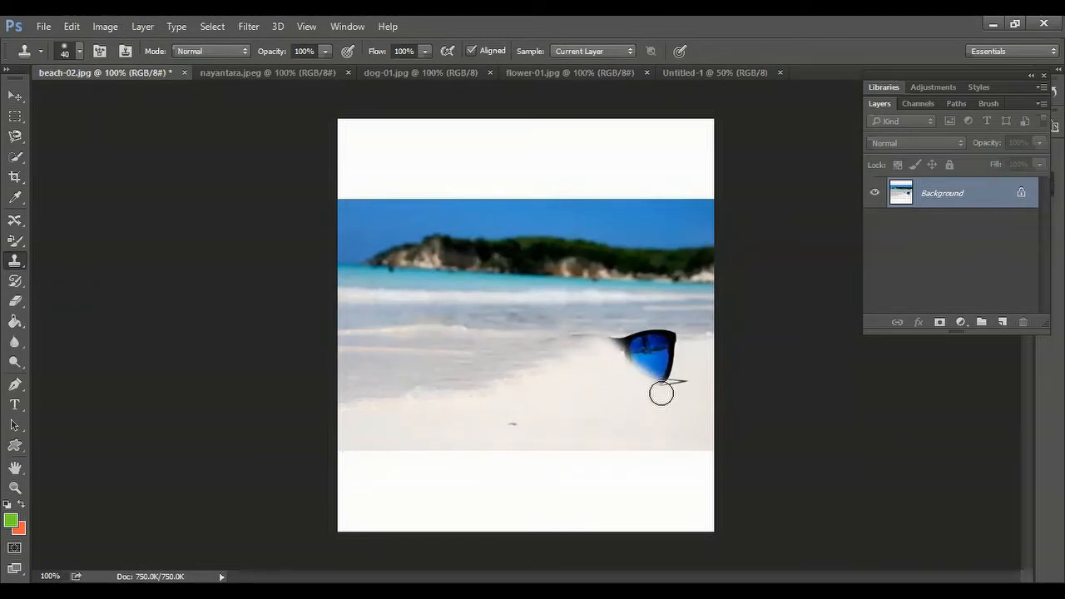
drag(661, 392, 618, 344)
mouse_move(680, 390)
mouse_down()
mouse_move(619, 337)
mouse_move(648, 356)
mouse_move(627, 330)
mouse_up()
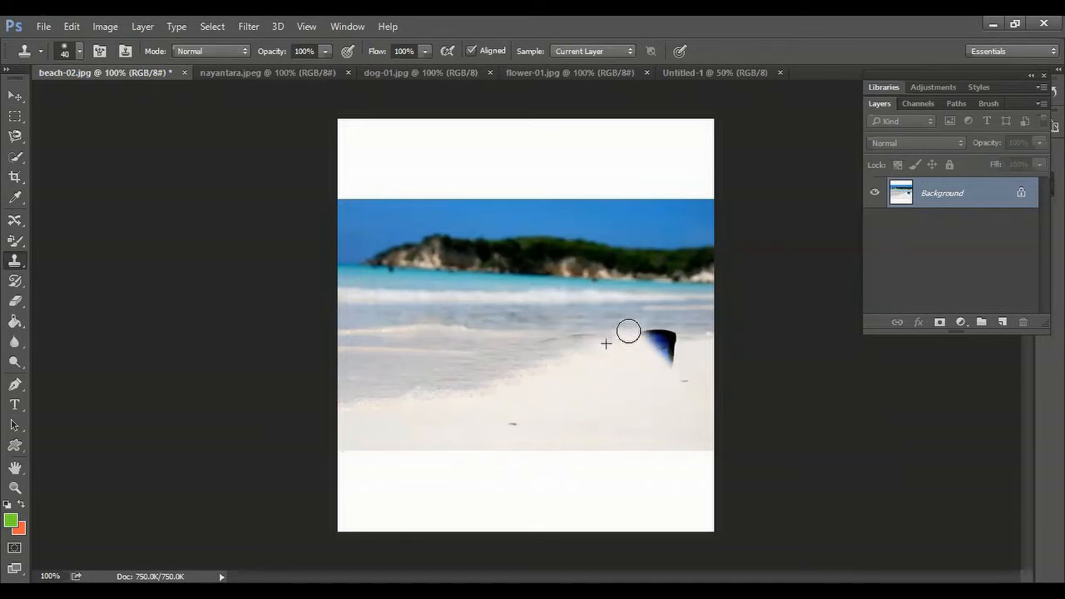
drag(671, 373, 649, 333)
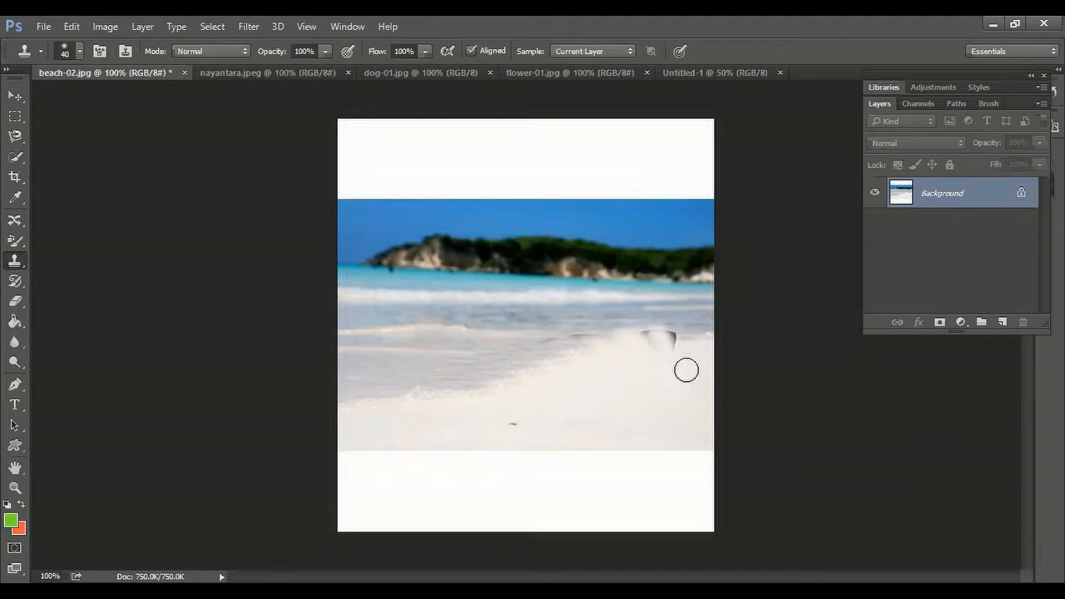
mouse_move(685, 369)
mouse_down()
mouse_move(673, 341)
mouse_move(658, 340)
mouse_up()
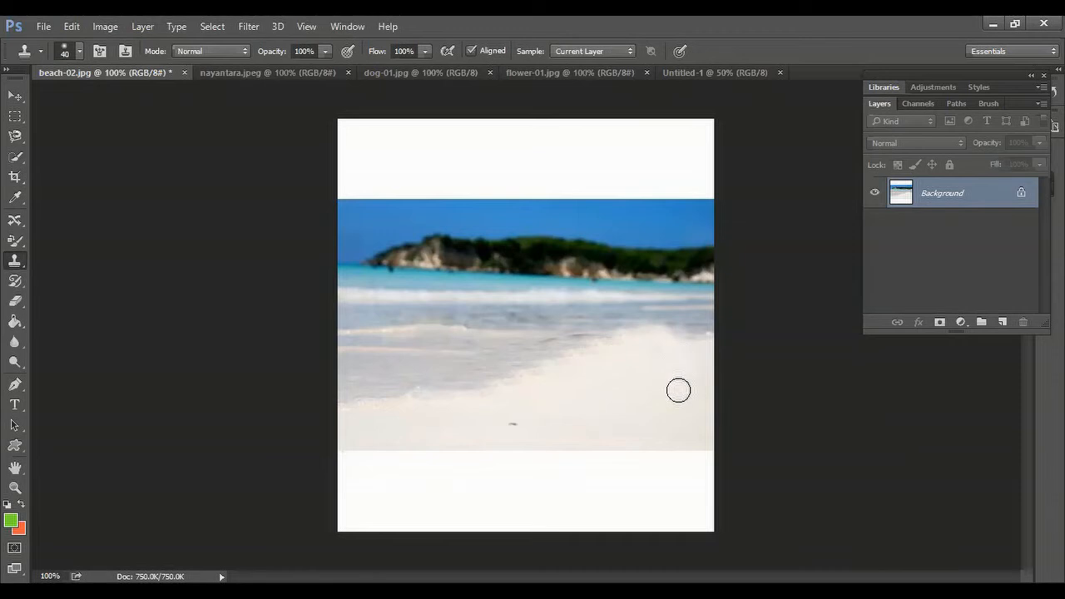
- Sample the shallow water on the beach's left side and clone it rightward to rebuild the shoreline where the sunglasses were
alt+click(436, 368)
mouse_move(499, 376)
mouse_down()
mouse_move(585, 361)
mouse_move(608, 370)
mouse_move(594, 336)
mouse_move(588, 351)
mouse_move(667, 362)
mouse_move(634, 335)
mouse_move(650, 331)
mouse_move(704, 346)
mouse_up()
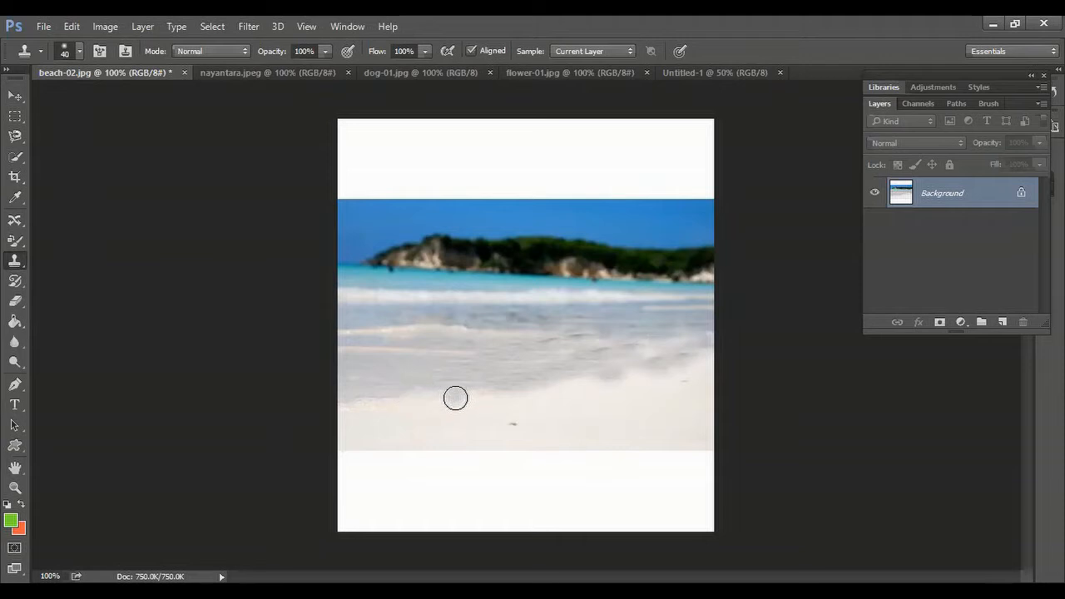
alt+click(407, 366)
mouse_move(541, 369)
mouse_down()
mouse_move(623, 343)
mouse_move(658, 342)
mouse_move(598, 371)
mouse_move(683, 381)
mouse_up()
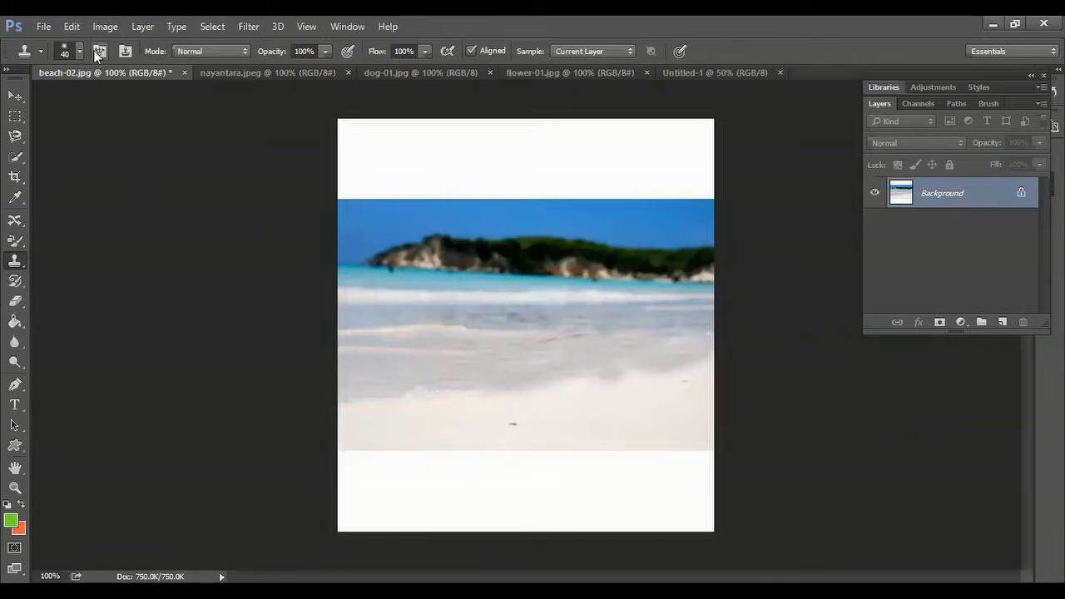
- Switch to the nayantara.jpeg image
click(215, 74)
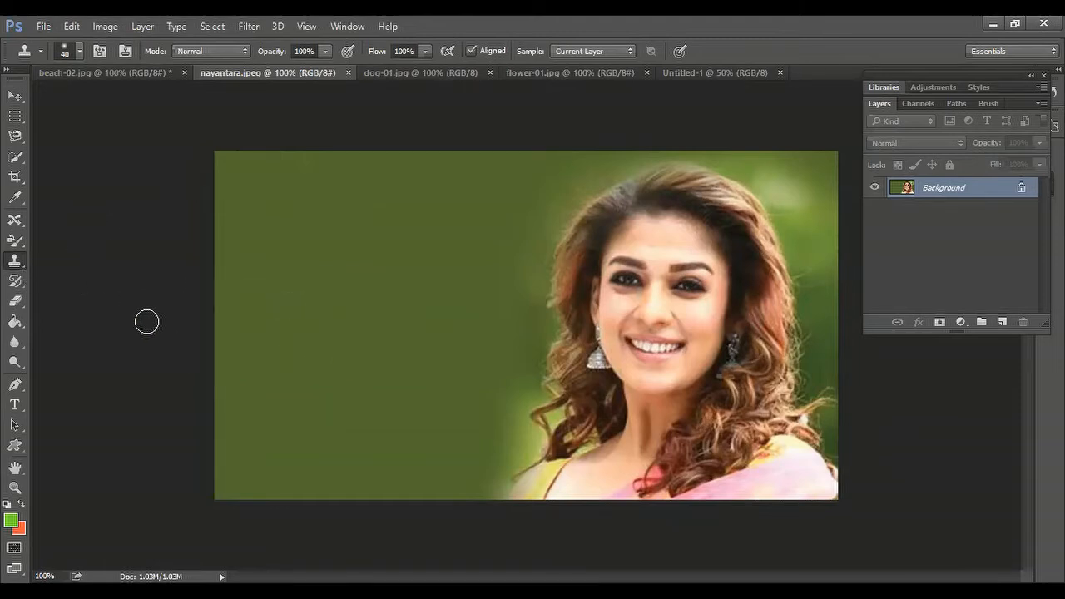
- Clone the woman's portrait onto the plain green area beside her and undo the clone strokes
alt+click(626, 280)
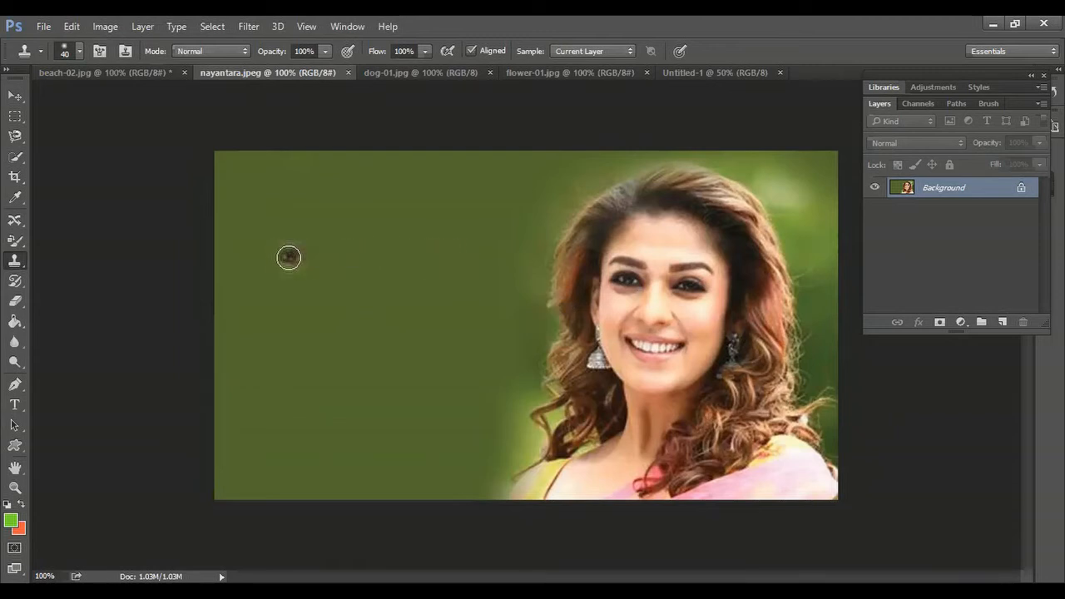
alt+click(599, 286)
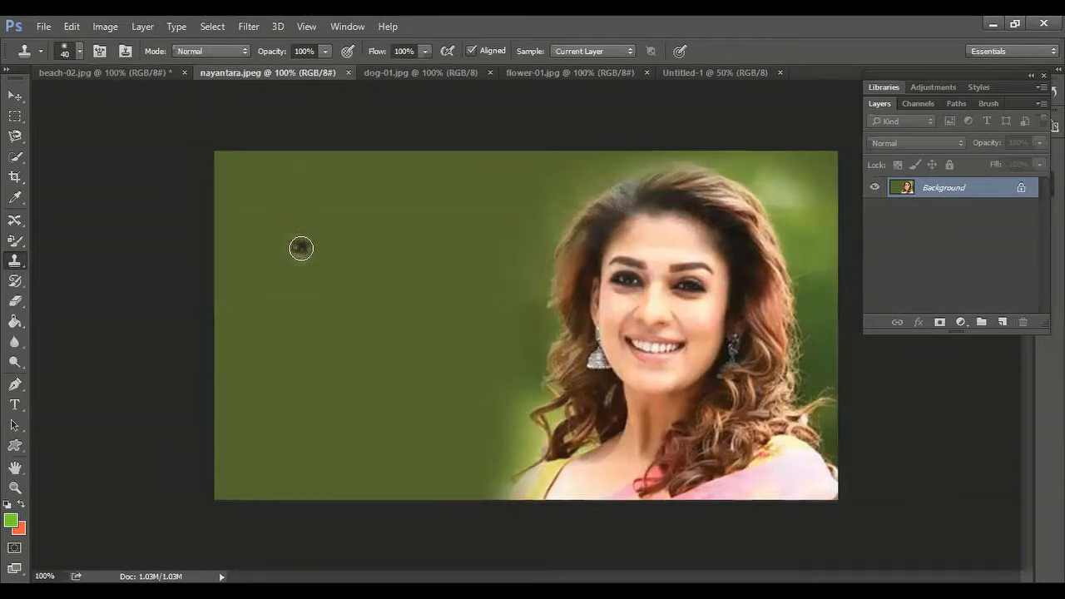
mouse_move(299, 248)
mouse_down()
mouse_move(278, 215)
mouse_move(292, 241)
mouse_move(269, 230)
mouse_move(279, 210)
mouse_move(316, 232)
mouse_move(311, 275)
mouse_move(302, 279)
mouse_move(296, 212)
mouse_move(318, 194)
mouse_move(349, 203)
mouse_move(330, 225)
mouse_move(315, 207)
mouse_move(350, 211)
mouse_move(362, 251)
mouse_move(337, 265)
mouse_move(344, 227)
mouse_move(368, 274)
mouse_move(357, 333)
mouse_move(332, 373)
mouse_move(297, 360)
mouse_move(266, 313)
mouse_move(256, 242)
mouse_move(302, 258)
mouse_move(295, 317)
mouse_move(338, 286)
mouse_move(332, 342)
mouse_move(293, 312)
mouse_move(264, 259)
mouse_move(270, 361)
mouse_move(300, 414)
mouse_move(339, 366)
mouse_move(353, 188)
mouse_move(409, 231)
mouse_move(416, 307)
mouse_move(396, 337)
mouse_move(387, 248)
mouse_move(396, 328)
mouse_move(362, 384)
mouse_move(367, 345)
mouse_move(392, 355)
mouse_move(429, 281)
mouse_move(415, 241)
mouse_move(433, 275)
mouse_move(402, 389)
mouse_move(296, 434)
mouse_move(263, 337)
mouse_move(222, 483)
mouse_move(416, 436)
mouse_move(404, 261)
mouse_move(456, 409)
mouse_move(450, 391)
mouse_move(290, 454)
mouse_move(413, 454)
mouse_move(389, 407)
mouse_move(400, 213)
mouse_move(312, 177)
mouse_move(269, 202)
mouse_move(409, 221)
mouse_move(432, 320)
mouse_move(380, 226)
mouse_move(308, 172)
mouse_move(261, 190)
mouse_move(233, 263)
mouse_move(252, 358)
mouse_move(215, 456)
mouse_move(451, 455)
mouse_move(438, 232)
mouse_move(394, 176)
mouse_move(335, 164)
mouse_move(264, 174)
mouse_up()
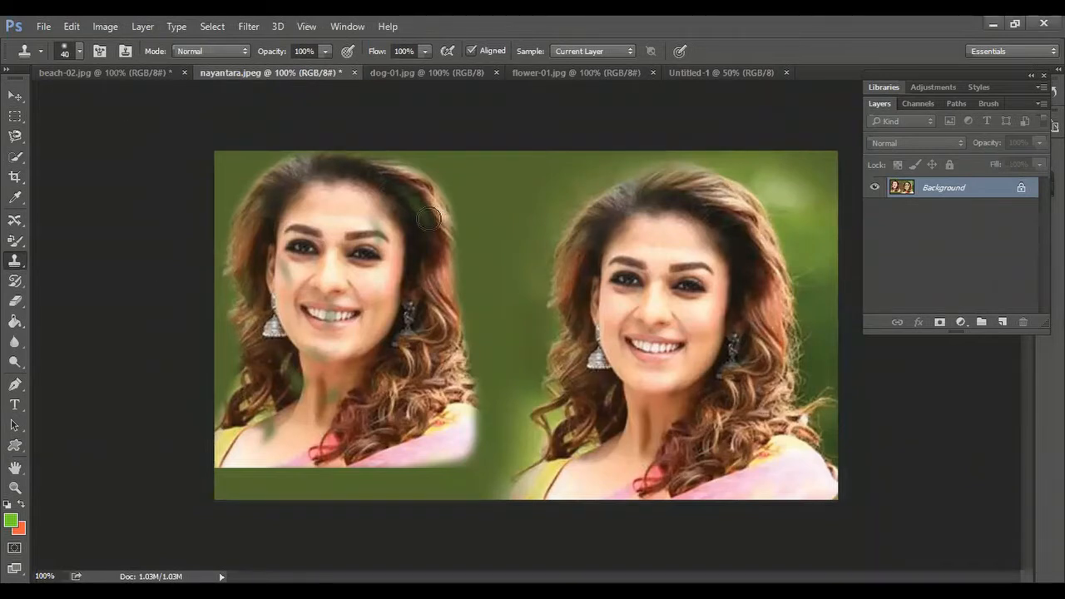
key(ctrl+alt+z)
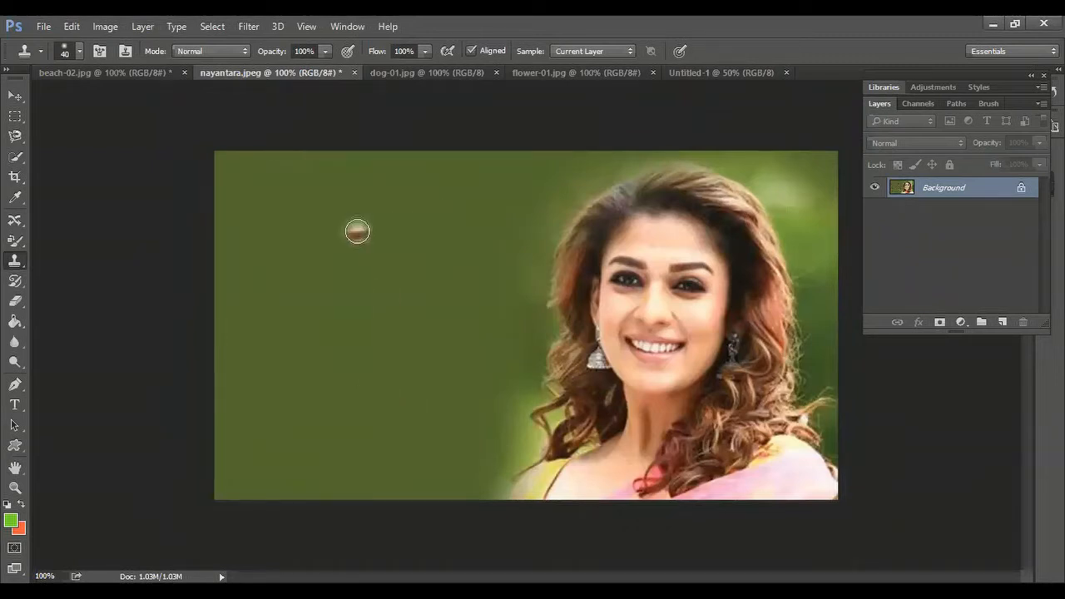
- Add a new blank layer and try to clone the woman's face onto it with Current Layer sampling
click(1002, 323)
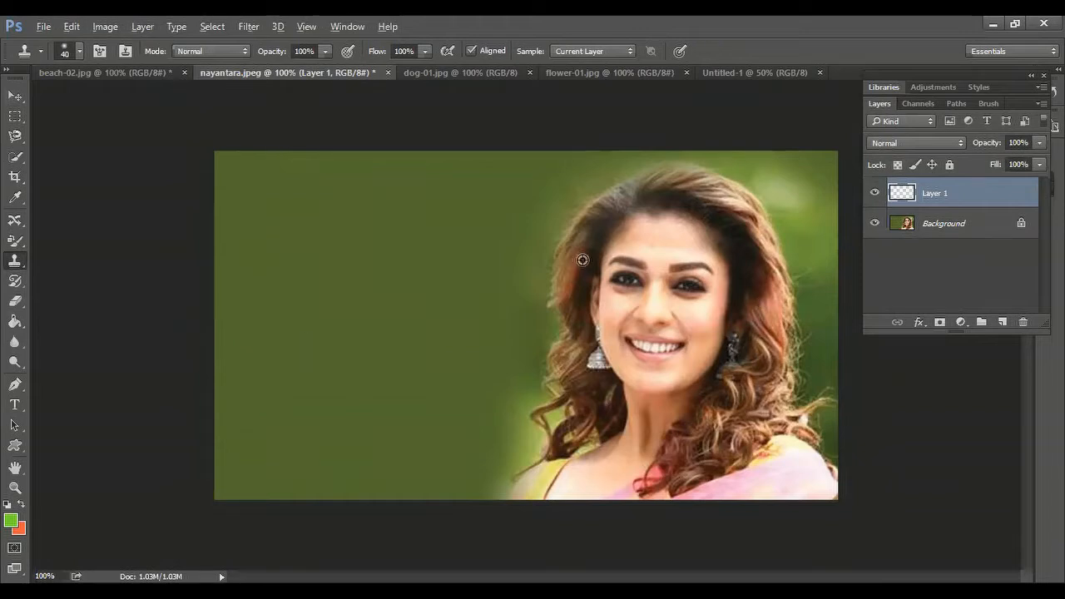
alt+click(620, 308)
mouse_move(297, 351)
mouse_down()
mouse_move(274, 320)
mouse_move(274, 264)
mouse_move(307, 198)
mouse_move(334, 195)
mouse_move(333, 235)
mouse_move(370, 285)
mouse_move(411, 200)
mouse_move(455, 210)
mouse_move(427, 270)
mouse_move(458, 329)
mouse_move(431, 436)
mouse_move(335, 437)
mouse_move(296, 368)
mouse_move(259, 244)
mouse_move(317, 217)
mouse_move(378, 288)
mouse_move(408, 192)
mouse_move(488, 198)
mouse_move(523, 266)
mouse_move(445, 303)
mouse_move(427, 365)
mouse_move(477, 368)
mouse_move(323, 333)
mouse_move(356, 290)
mouse_up()
- Compare the Clone Stamp's layer sampling options and set sampling to Current & Below
click(626, 51)
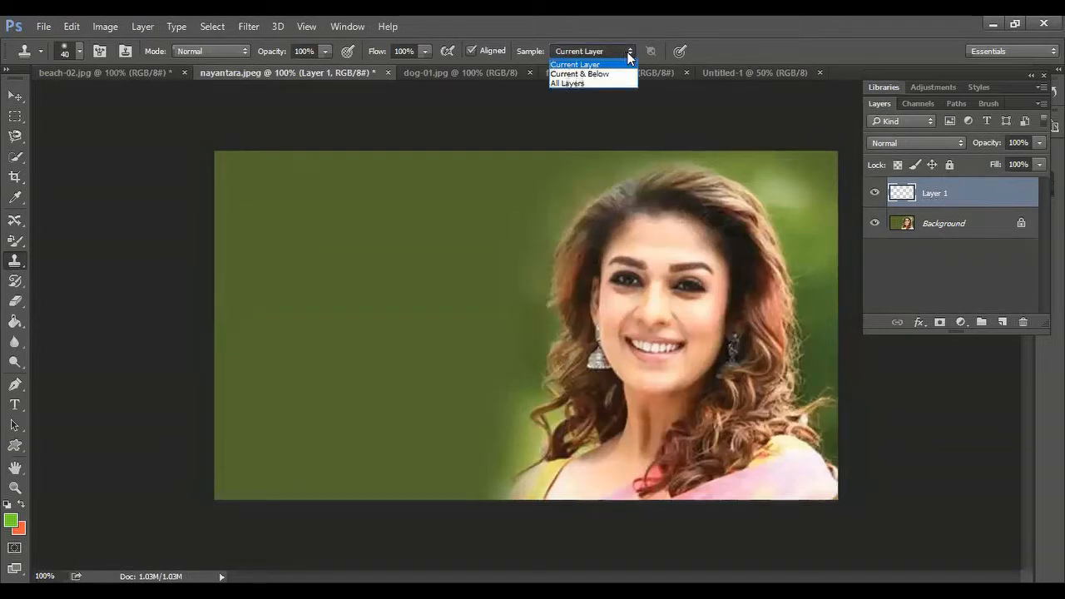
click(599, 74)
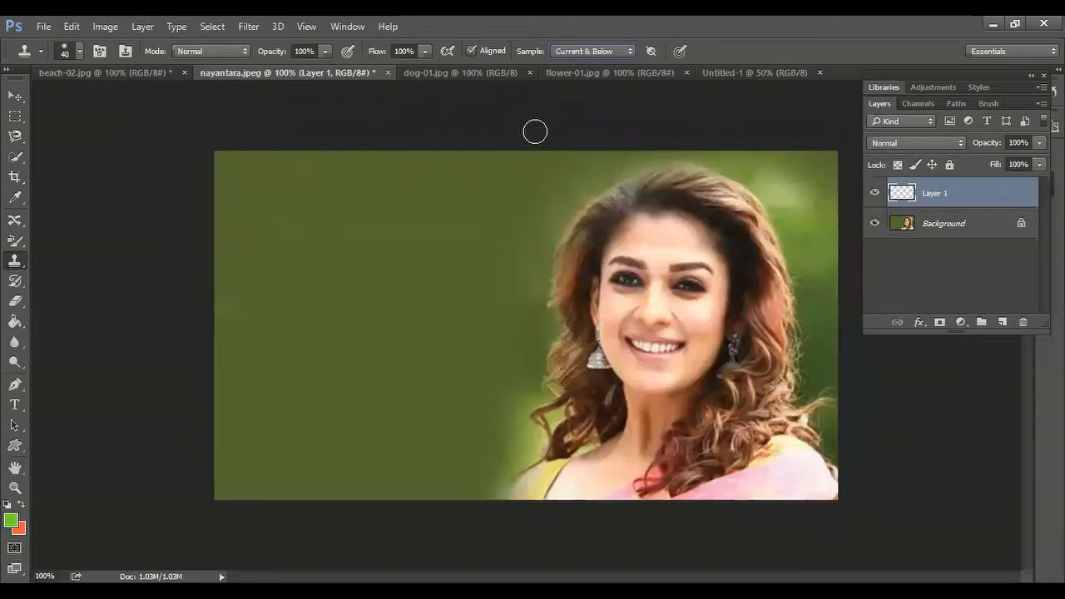
click(611, 53)
click(587, 62)
click(626, 53)
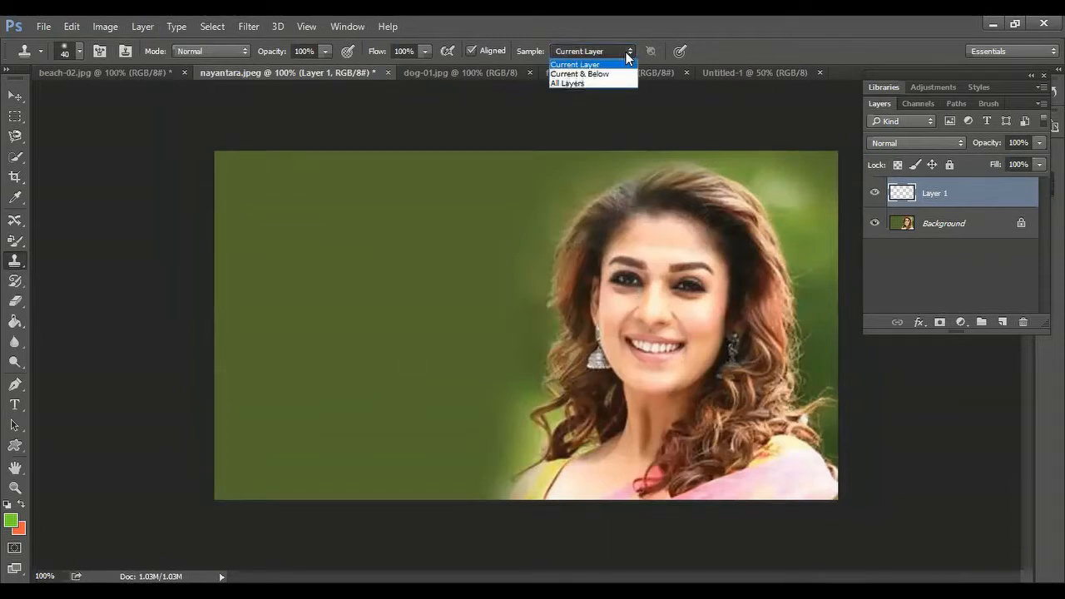
click(617, 74)
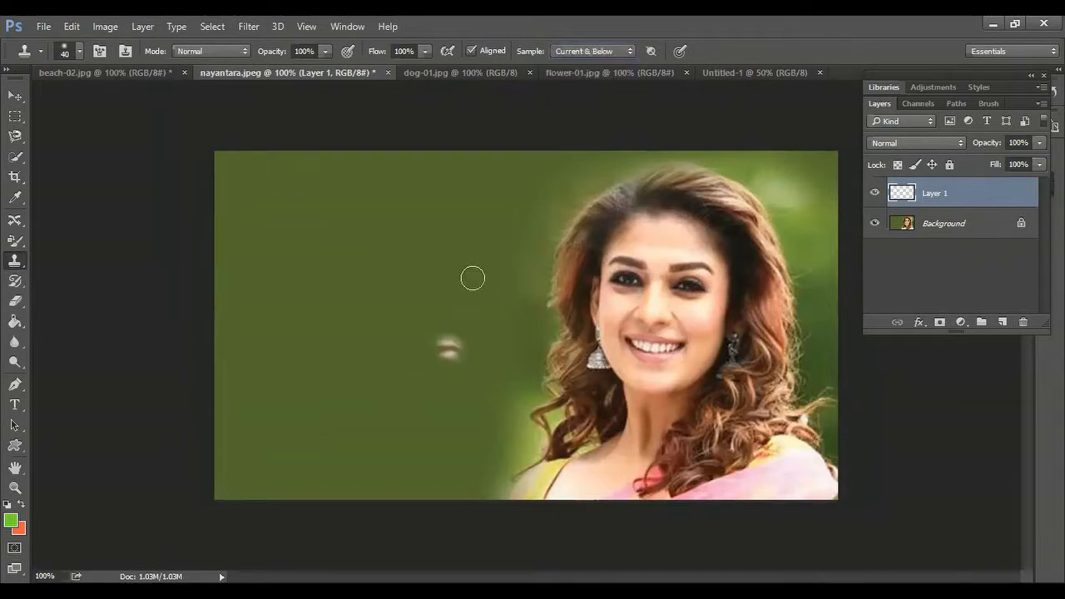
click(625, 53)
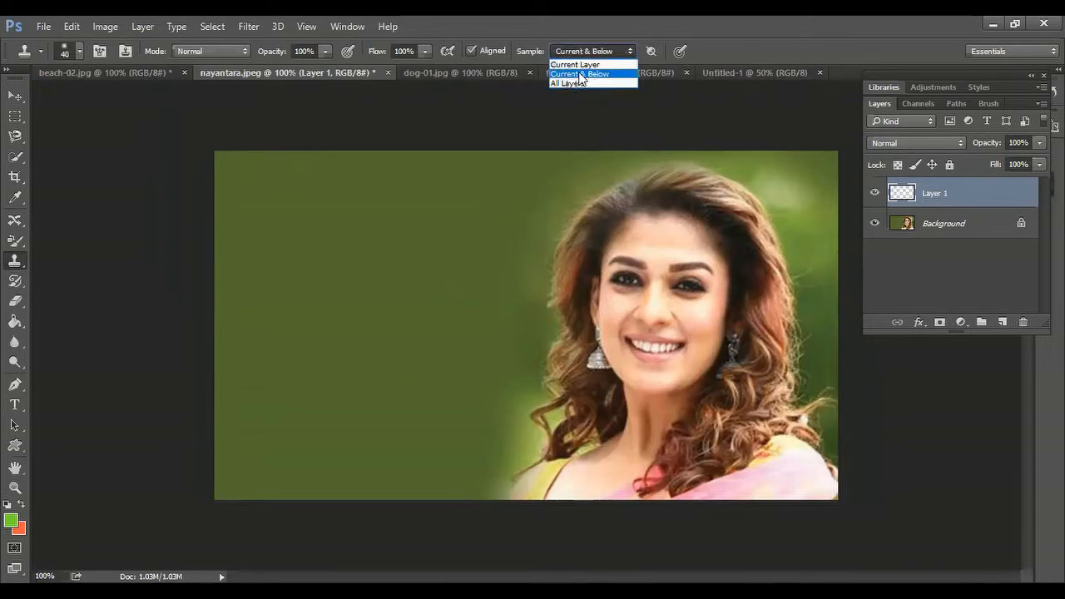
click(581, 74)
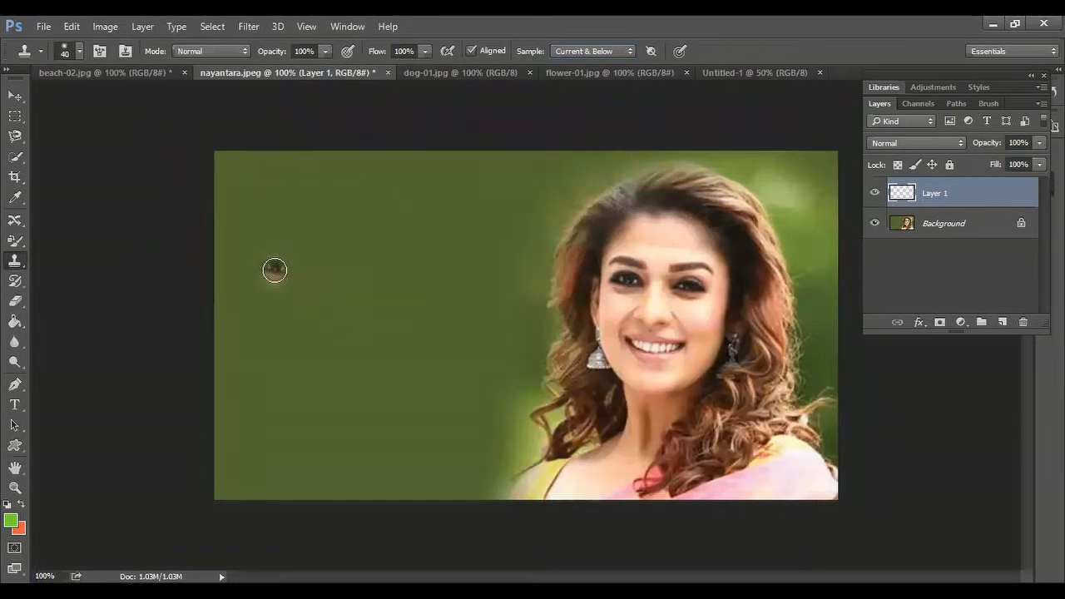
- Clone the woman's portrait onto the plain green area on Layer 1, review the available blending modes and undo the clone strokes
mouse_move(309, 280)
mouse_down()
mouse_move(289, 248)
mouse_move(304, 203)
mouse_move(351, 184)
mouse_move(421, 210)
mouse_move(443, 236)
mouse_move(427, 258)
mouse_move(398, 227)
mouse_move(353, 213)
mouse_move(307, 231)
mouse_move(384, 239)
mouse_move(324, 288)
mouse_move(290, 288)
mouse_move(316, 266)
mouse_move(387, 252)
mouse_move(415, 277)
mouse_move(389, 320)
mouse_move(394, 385)
mouse_up()
mouse_move(309, 298)
mouse_down()
mouse_move(281, 274)
mouse_move(308, 380)
mouse_move(380, 324)
mouse_move(359, 337)
mouse_move(375, 289)
mouse_move(325, 324)
mouse_move(393, 365)
mouse_move(340, 356)
mouse_move(314, 235)
mouse_move(334, 257)
mouse_move(417, 221)
mouse_move(455, 260)
mouse_move(459, 324)
mouse_move(430, 263)
mouse_move(425, 359)
mouse_move(444, 288)
mouse_move(412, 394)
mouse_move(402, 363)
mouse_move(412, 376)
mouse_move(455, 343)
mouse_move(428, 393)
mouse_move(358, 409)
mouse_move(324, 446)
mouse_move(383, 407)
mouse_move(332, 437)
mouse_move(285, 378)
mouse_move(259, 301)
mouse_move(286, 216)
mouse_move(337, 192)
mouse_move(281, 227)
mouse_move(252, 290)
mouse_move(246, 340)
mouse_move(291, 418)
mouse_move(287, 473)
mouse_move(259, 495)
mouse_move(476, 499)
mouse_move(447, 429)
mouse_move(464, 341)
mouse_move(399, 464)
mouse_move(357, 444)
mouse_move(398, 404)
mouse_move(303, 463)
mouse_move(300, 483)
mouse_move(360, 490)
mouse_move(457, 425)
mouse_move(430, 452)
mouse_move(458, 333)
mouse_move(468, 341)
mouse_move(471, 431)
mouse_move(489, 433)
mouse_move(475, 483)
mouse_move(475, 437)
mouse_move(446, 463)
mouse_move(352, 361)
mouse_move(314, 403)
mouse_move(307, 385)
mouse_move(297, 450)
mouse_move(286, 437)
mouse_move(253, 352)
mouse_move(255, 309)
mouse_move(234, 328)
mouse_move(244, 228)
mouse_move(286, 191)
mouse_move(412, 193)
mouse_move(467, 278)
mouse_move(489, 497)
mouse_move(440, 439)
mouse_move(293, 458)
mouse_move(233, 497)
mouse_up()
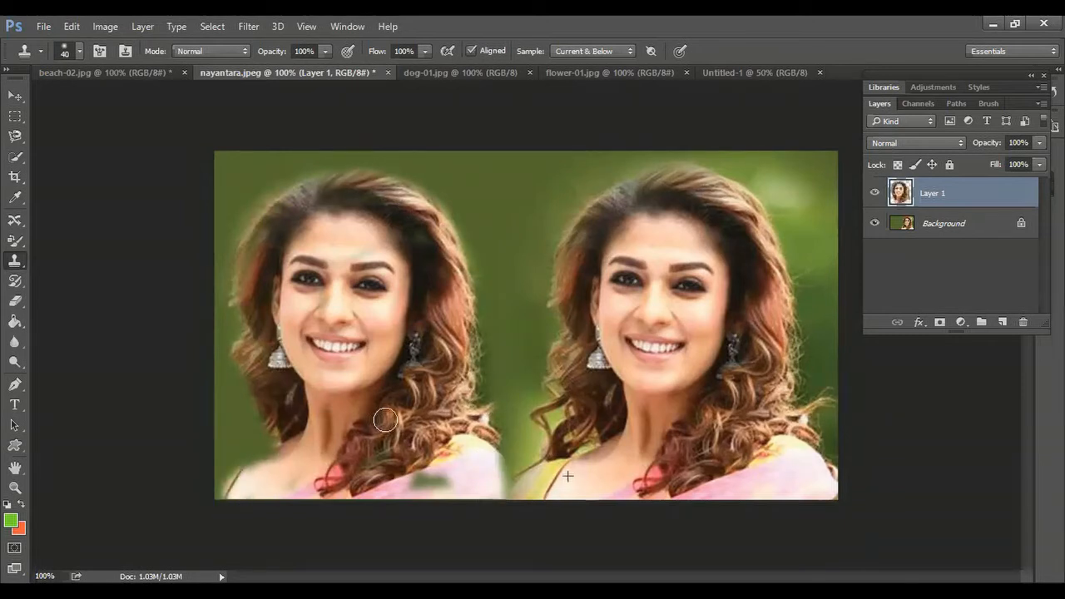
mouse_move(504, 210)
mouse_down()
mouse_move(476, 192)
mouse_move(521, 176)
mouse_move(514, 207)
mouse_move(510, 168)
mouse_move(516, 223)
mouse_move(533, 171)
mouse_move(533, 197)
mouse_move(553, 195)
mouse_move(538, 187)
mouse_move(526, 196)
mouse_move(539, 216)
mouse_move(555, 184)
mouse_move(513, 190)
mouse_up()
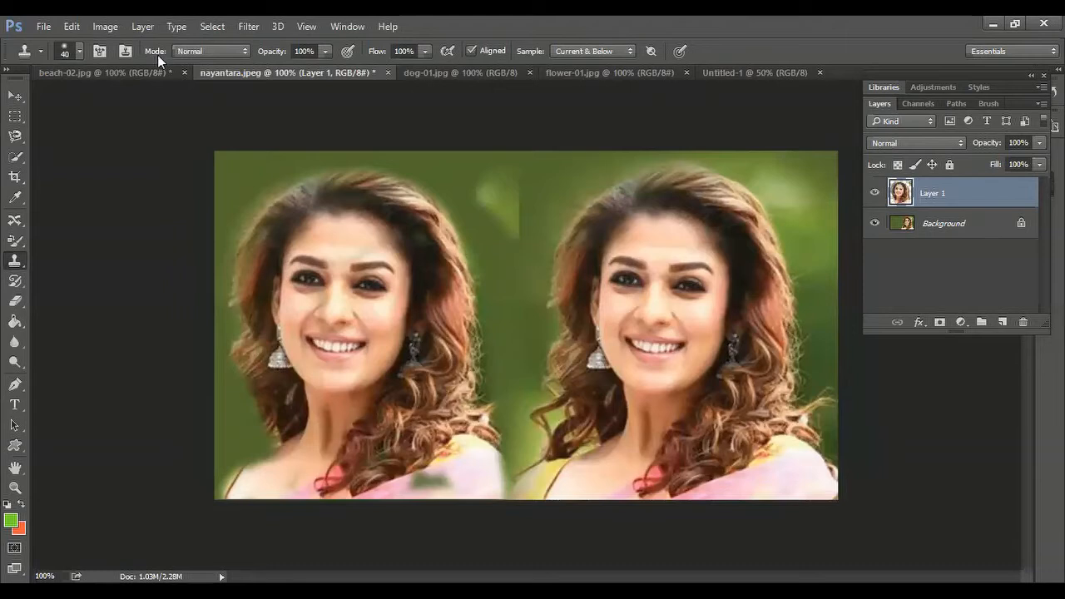
click(207, 50)
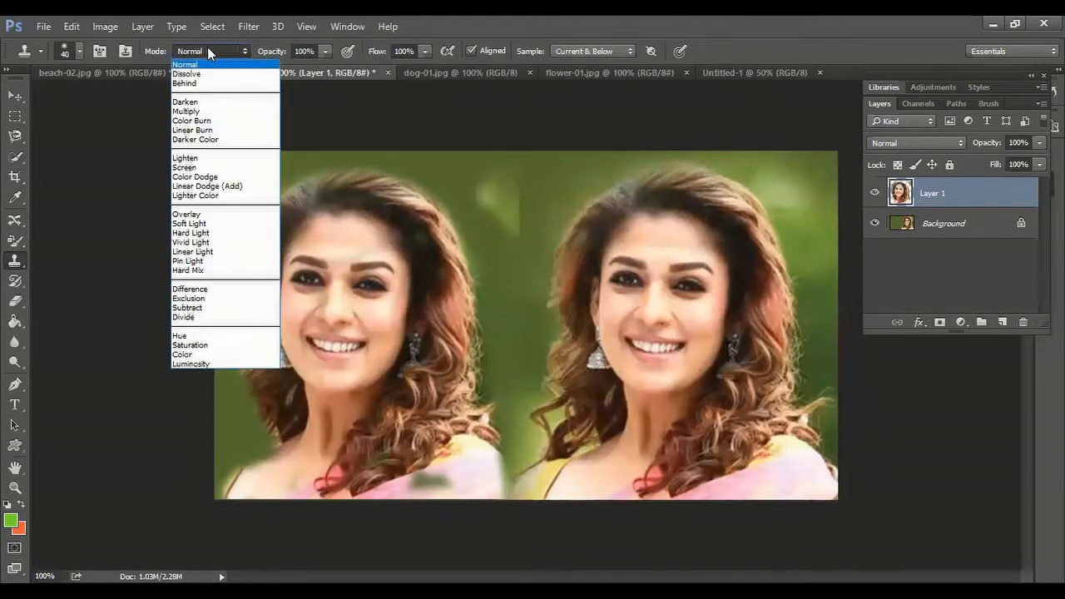
click(450, 27)
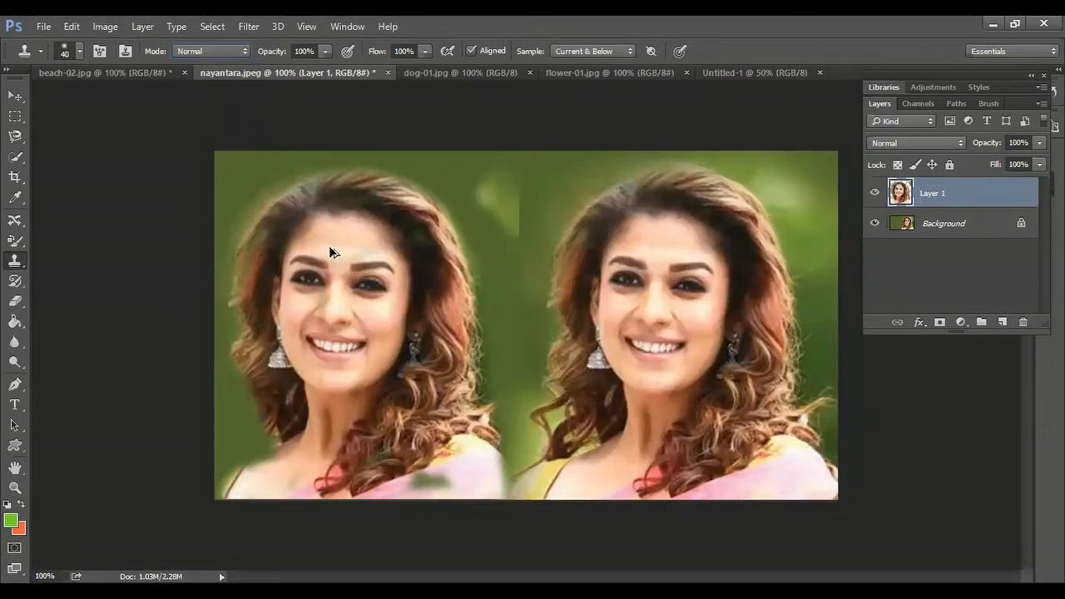
key(ctrl+alt+z)
key(ctrl+alt+z)
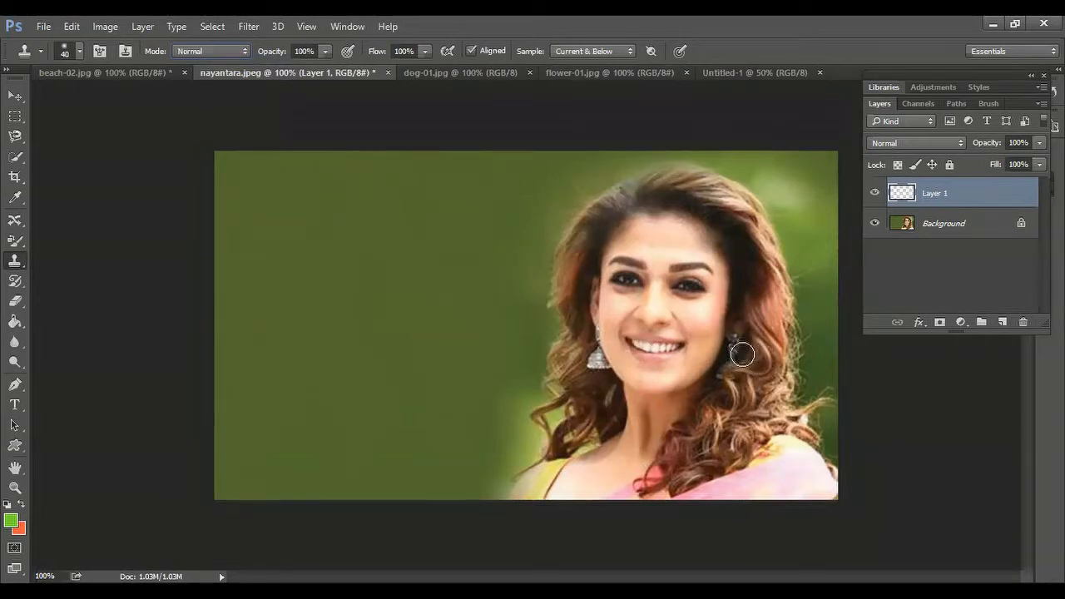
- Set the Clone Stamp opacity to 40%, clone the woman's portrait from her eye onto the green area and undo it
click(324, 51)
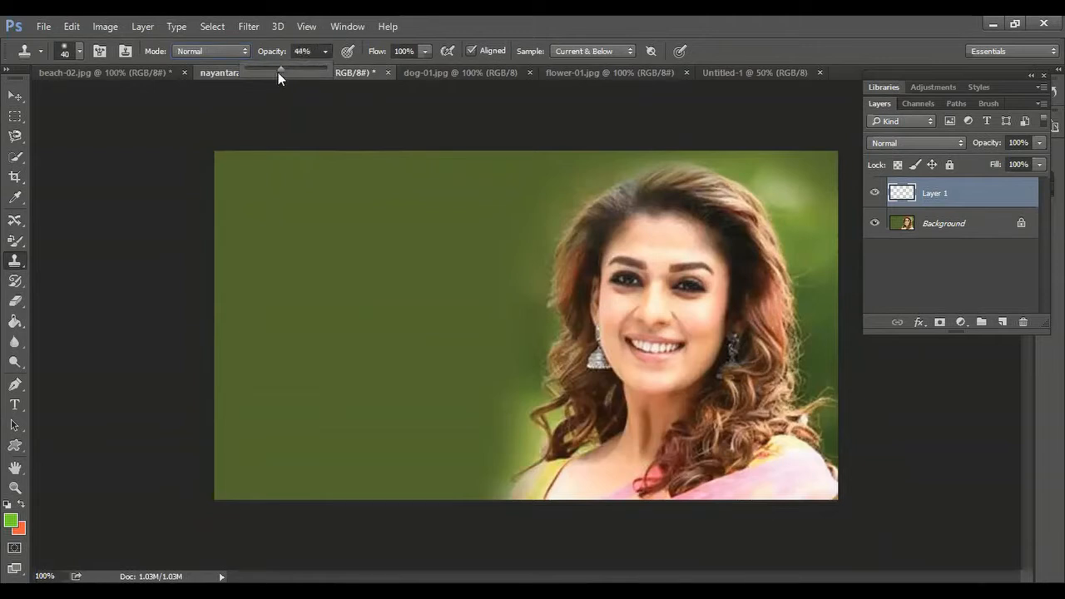
drag(278, 72, 276, 74)
alt+click(633, 281)
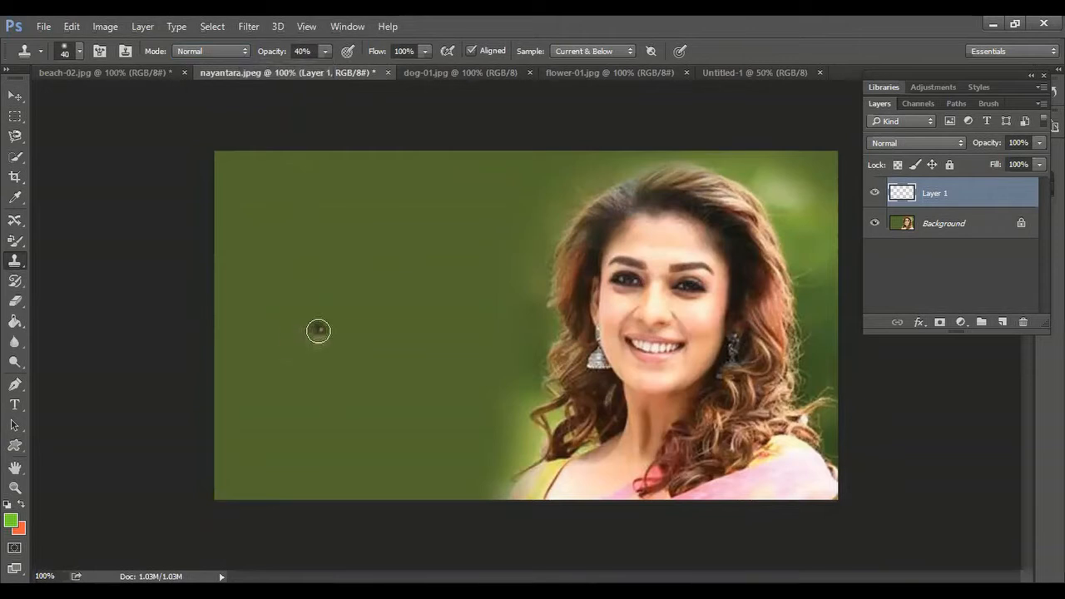
mouse_move(316, 330)
mouse_down()
mouse_move(289, 272)
mouse_move(306, 217)
mouse_move(323, 232)
mouse_move(310, 292)
mouse_move(348, 227)
mouse_move(400, 236)
mouse_move(394, 279)
mouse_move(359, 232)
mouse_move(361, 265)
mouse_move(301, 235)
mouse_move(251, 278)
mouse_move(266, 359)
mouse_move(302, 285)
mouse_move(289, 366)
mouse_move(359, 336)
mouse_move(358, 271)
mouse_move(401, 295)
mouse_move(400, 256)
mouse_move(432, 396)
mouse_move(337, 325)
mouse_move(385, 383)
mouse_move(439, 318)
mouse_move(408, 330)
mouse_move(262, 328)
mouse_move(280, 418)
mouse_move(333, 421)
mouse_move(302, 347)
mouse_move(349, 375)
mouse_move(337, 380)
mouse_move(445, 360)
mouse_move(324, 455)
mouse_move(249, 386)
mouse_move(247, 329)
mouse_move(265, 471)
mouse_move(429, 389)
mouse_move(373, 436)
mouse_move(395, 351)
mouse_move(262, 299)
mouse_move(329, 217)
mouse_move(399, 258)
mouse_move(429, 327)
mouse_move(422, 241)
mouse_move(330, 228)
mouse_up()
mouse_move(235, 319)
mouse_down()
mouse_move(247, 373)
mouse_move(266, 414)
mouse_up()
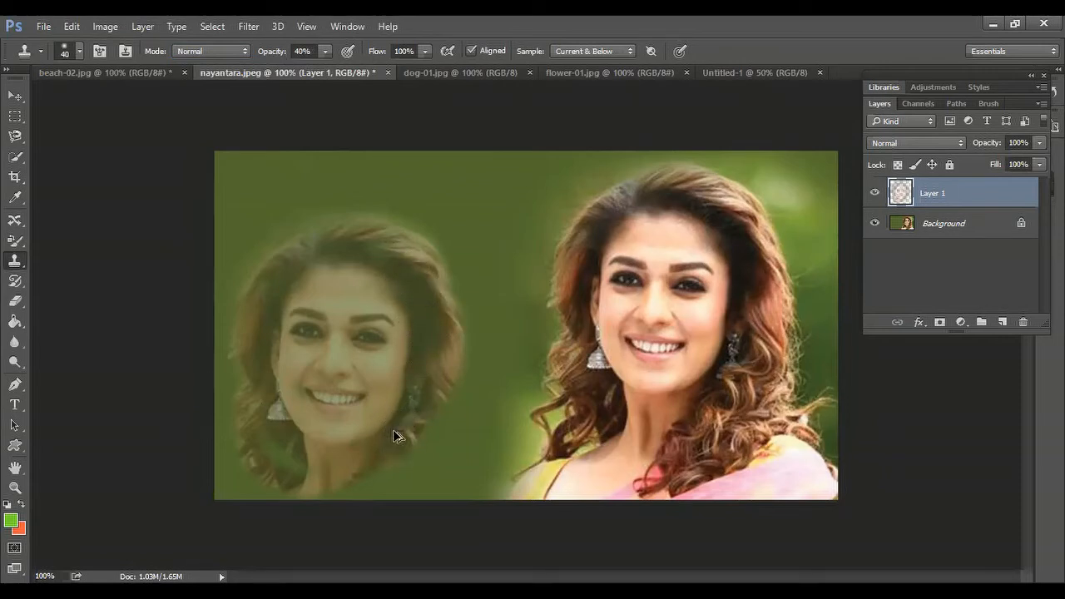
key(ctrl+z)
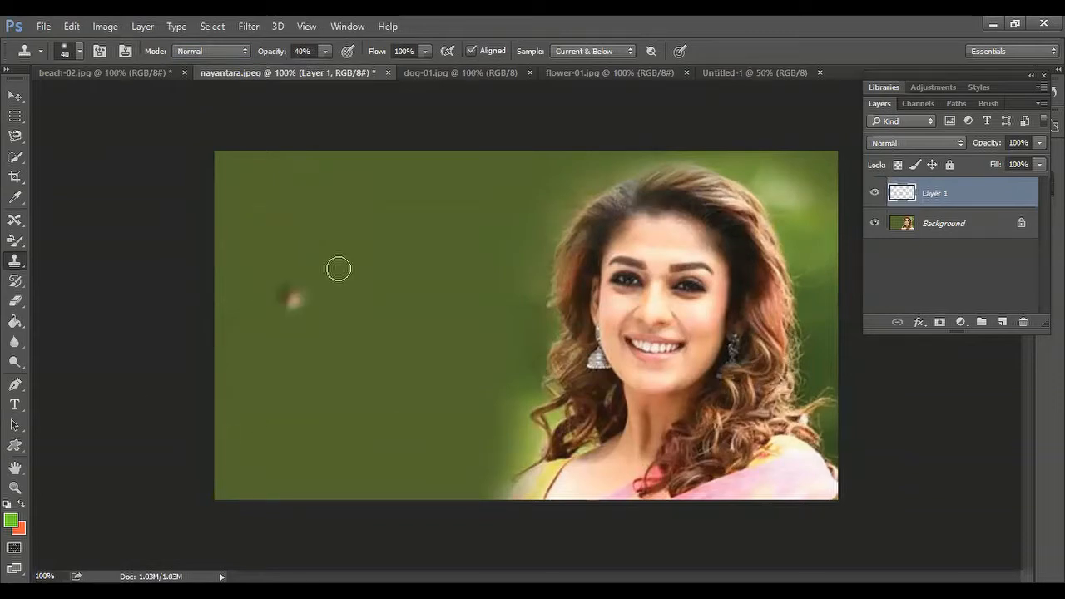
- Restore the opacity to 100%, clone the woman's portrait onto the green area in Dissolve mode and undo the strokes
click(323, 51)
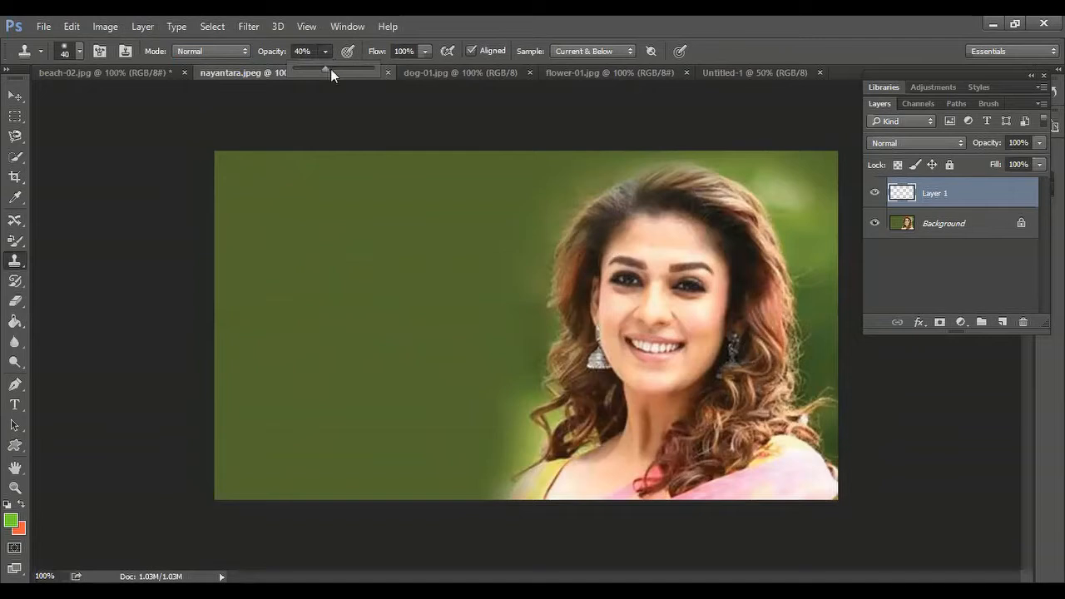
click(330, 68)
click(232, 55)
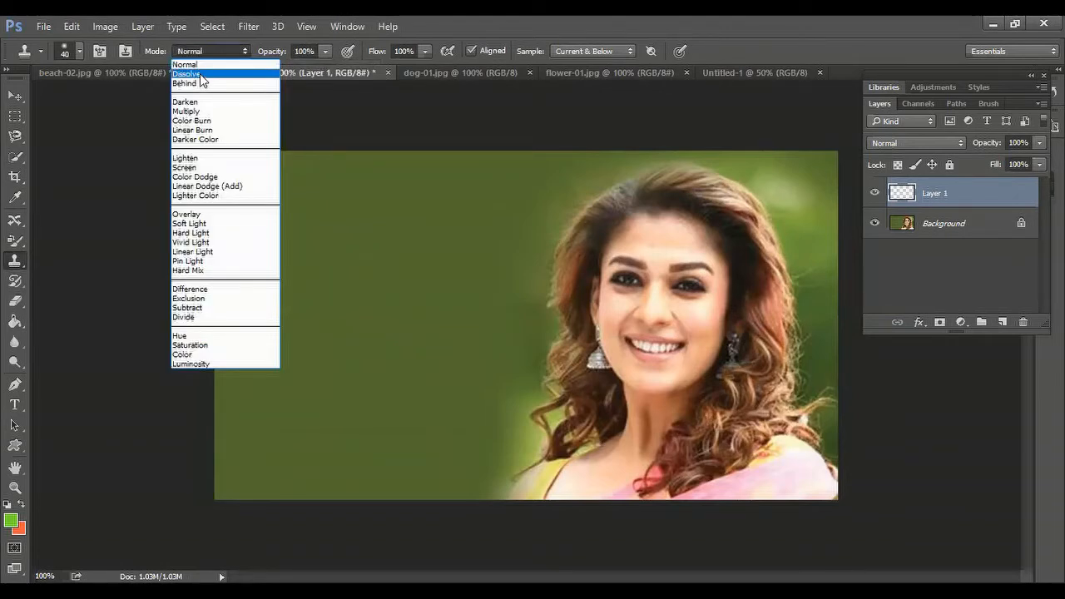
click(204, 75)
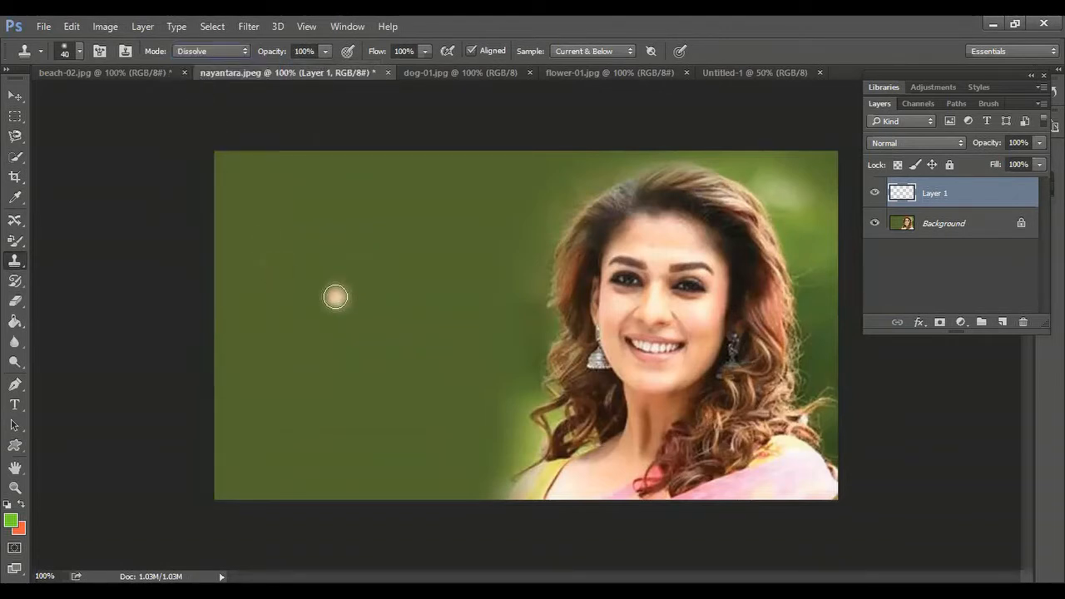
alt+click(622, 281)
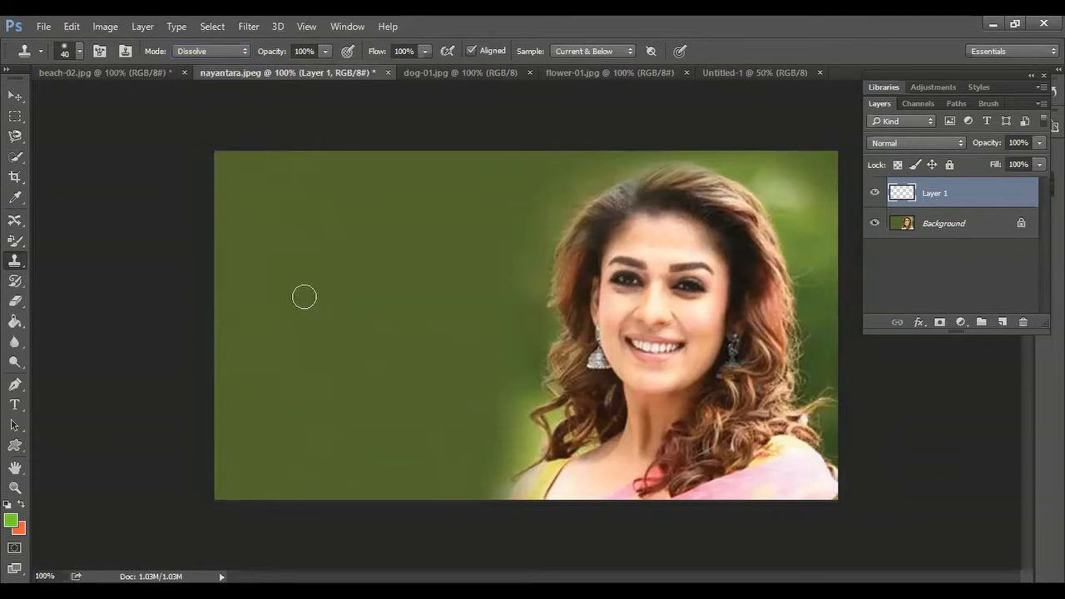
mouse_move(305, 295)
mouse_down()
mouse_move(330, 210)
mouse_move(396, 202)
mouse_move(380, 227)
mouse_move(301, 246)
mouse_move(377, 219)
mouse_move(315, 313)
mouse_move(392, 258)
mouse_move(406, 276)
mouse_move(416, 406)
mouse_move(360, 434)
mouse_move(388, 308)
mouse_move(349, 327)
mouse_move(308, 418)
mouse_move(287, 404)
mouse_move(263, 308)
mouse_move(283, 246)
mouse_move(285, 368)
mouse_move(305, 349)
mouse_move(338, 395)
mouse_move(378, 358)
mouse_move(393, 387)
mouse_move(454, 286)
mouse_move(412, 221)
mouse_move(400, 231)
mouse_move(440, 276)
mouse_move(449, 326)
mouse_move(455, 383)
mouse_move(435, 426)
mouse_move(352, 449)
mouse_move(313, 442)
mouse_move(275, 409)
mouse_move(248, 340)
mouse_move(259, 234)
mouse_move(391, 189)
mouse_move(438, 212)
mouse_move(472, 276)
mouse_move(480, 321)
mouse_move(476, 375)
mouse_move(426, 445)
mouse_move(354, 483)
mouse_move(307, 477)
mouse_move(272, 421)
mouse_move(254, 358)
mouse_move(241, 380)
mouse_move(285, 477)
mouse_move(412, 455)
mouse_move(420, 480)
mouse_up()
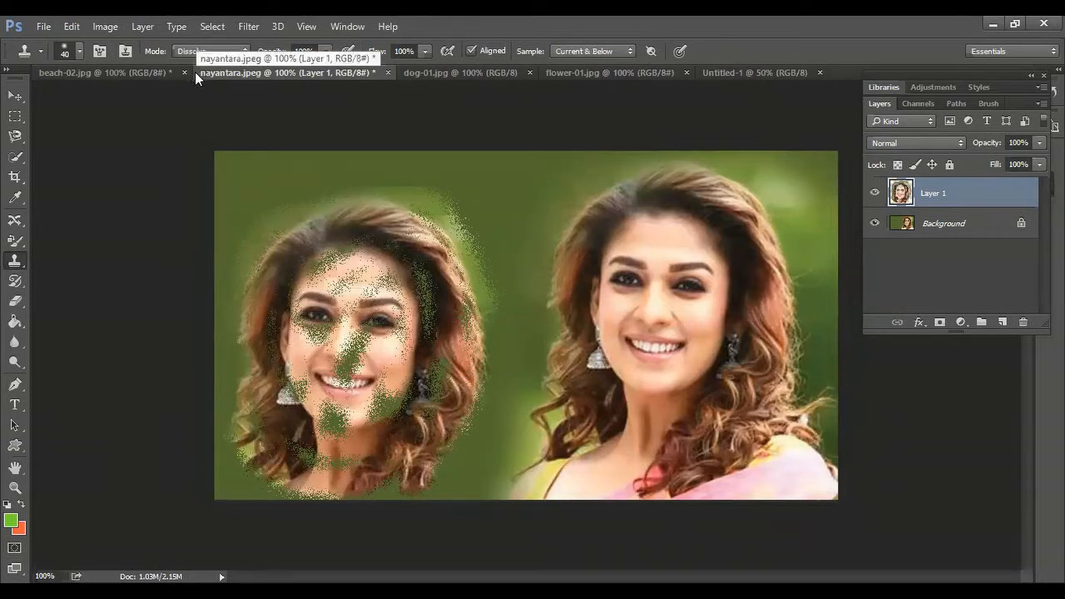
key(ctrl+z)
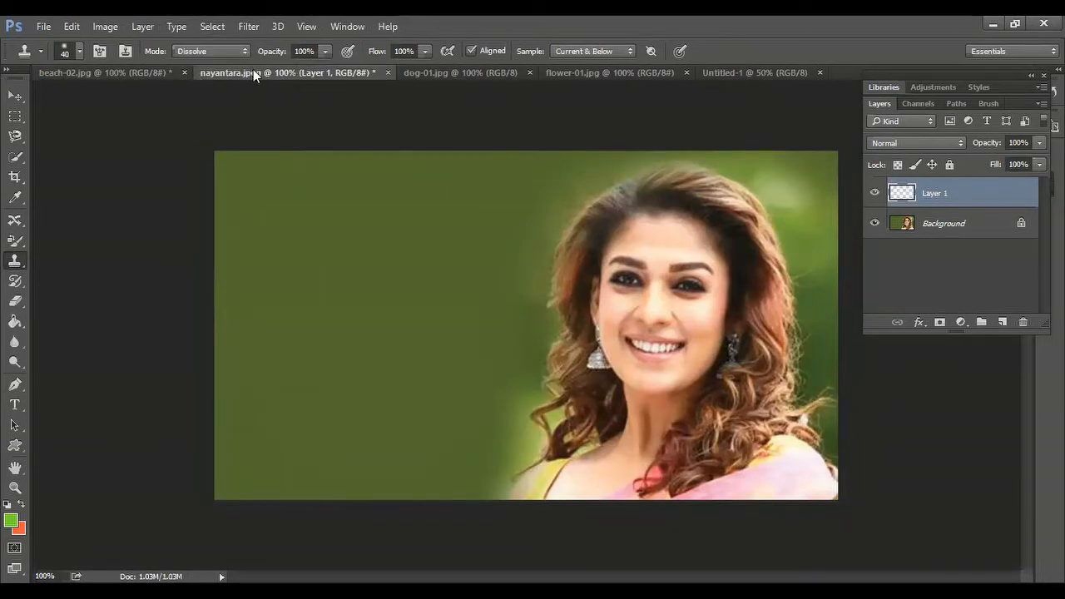
- Return the Clone Stamp's blending mode to Normal and undo the test stamp beside the portrait
click(236, 51)
click(193, 64)
click(490, 234)
key(ctrl+z)
- Set the flow to 47%, clone the woman's portrait from her eye onto the green area and undo the strokes
click(424, 50)
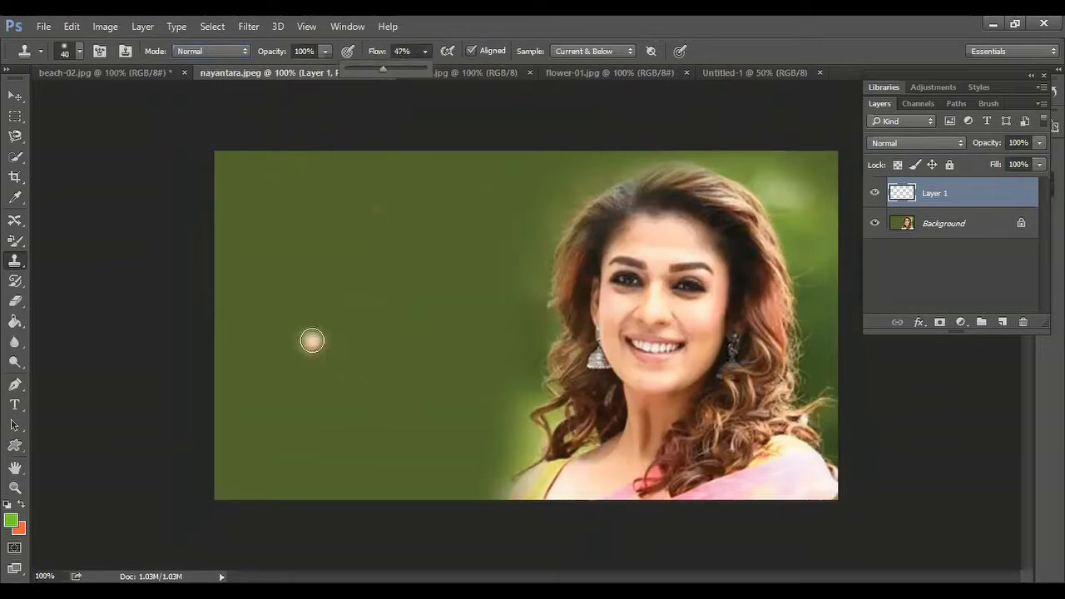
alt+click(631, 278)
mouse_move(344, 335)
mouse_down()
mouse_move(321, 277)
mouse_move(330, 247)
mouse_move(357, 228)
mouse_move(410, 235)
mouse_move(345, 266)
mouse_move(341, 304)
mouse_move(364, 348)
mouse_move(404, 336)
mouse_move(360, 317)
mouse_move(364, 272)
mouse_move(380, 260)
mouse_move(380, 294)
mouse_move(418, 248)
mouse_move(427, 264)
mouse_move(410, 308)
mouse_move(428, 308)
mouse_move(435, 276)
mouse_move(445, 325)
mouse_move(428, 401)
mouse_move(372, 470)
mouse_move(326, 458)
mouse_move(308, 275)
mouse_move(303, 305)
mouse_move(313, 388)
mouse_move(339, 383)
mouse_move(341, 343)
mouse_move(340, 424)
mouse_move(399, 354)
mouse_move(400, 389)
mouse_move(377, 427)
mouse_up()
mouse_move(423, 335)
mouse_down()
mouse_move(384, 424)
mouse_move(351, 415)
mouse_move(344, 319)
mouse_move(376, 389)
mouse_move(330, 372)
mouse_move(342, 272)
mouse_move(322, 309)
mouse_move(340, 256)
mouse_move(350, 288)
mouse_move(317, 223)
mouse_move(401, 255)
mouse_move(384, 280)
mouse_move(419, 236)
mouse_move(430, 303)
mouse_move(427, 244)
mouse_move(426, 324)
mouse_move(424, 253)
mouse_move(441, 312)
mouse_move(446, 264)
mouse_move(452, 291)
mouse_move(447, 345)
mouse_move(441, 298)
mouse_move(435, 370)
mouse_move(438, 330)
mouse_move(451, 380)
mouse_move(445, 326)
mouse_move(447, 392)
mouse_move(435, 422)
mouse_move(404, 469)
mouse_move(366, 490)
mouse_move(332, 463)
mouse_move(328, 486)
mouse_move(273, 372)
mouse_move(297, 377)
mouse_move(310, 277)
mouse_move(271, 353)
mouse_move(271, 308)
mouse_move(351, 236)
mouse_move(306, 264)
mouse_move(257, 327)
mouse_move(379, 247)
mouse_move(435, 313)
mouse_move(370, 269)
mouse_move(353, 300)
mouse_move(358, 283)
mouse_move(368, 323)
mouse_move(340, 449)
mouse_move(337, 428)
mouse_move(445, 321)
mouse_move(446, 273)
mouse_move(476, 320)
mouse_move(469, 391)
mouse_move(397, 474)
mouse_move(469, 426)
mouse_move(488, 398)
mouse_move(426, 485)
mouse_move(476, 443)
mouse_move(481, 418)
mouse_move(489, 494)
mouse_move(469, 443)
mouse_move(461, 483)
mouse_move(444, 486)
mouse_move(237, 351)
mouse_move(302, 386)
mouse_move(271, 483)
mouse_move(352, 500)
mouse_move(255, 495)
mouse_move(293, 393)
mouse_up()
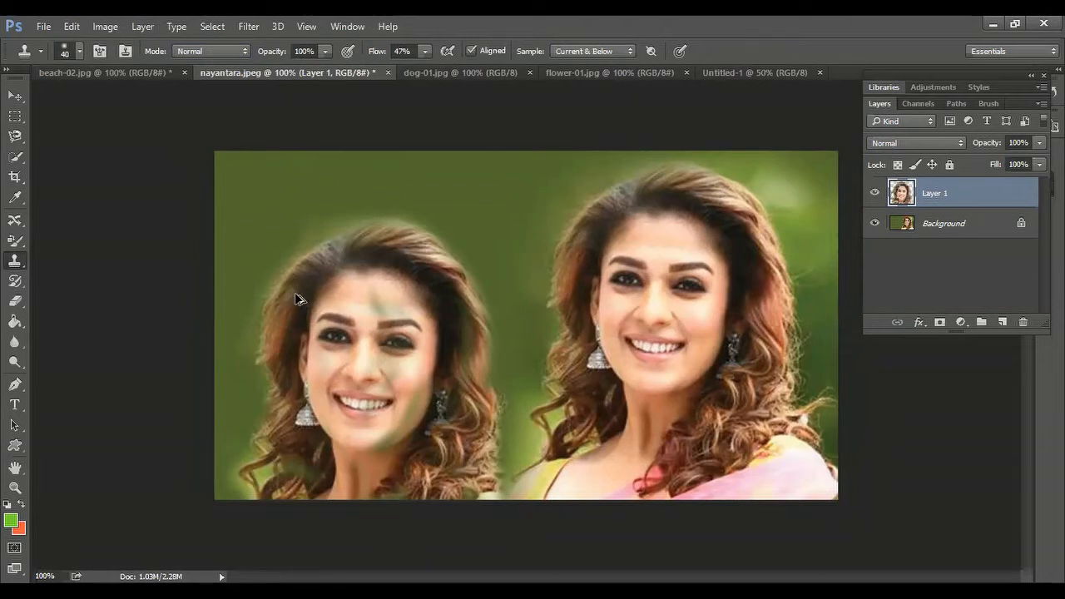
key(ctrl+alt+z)
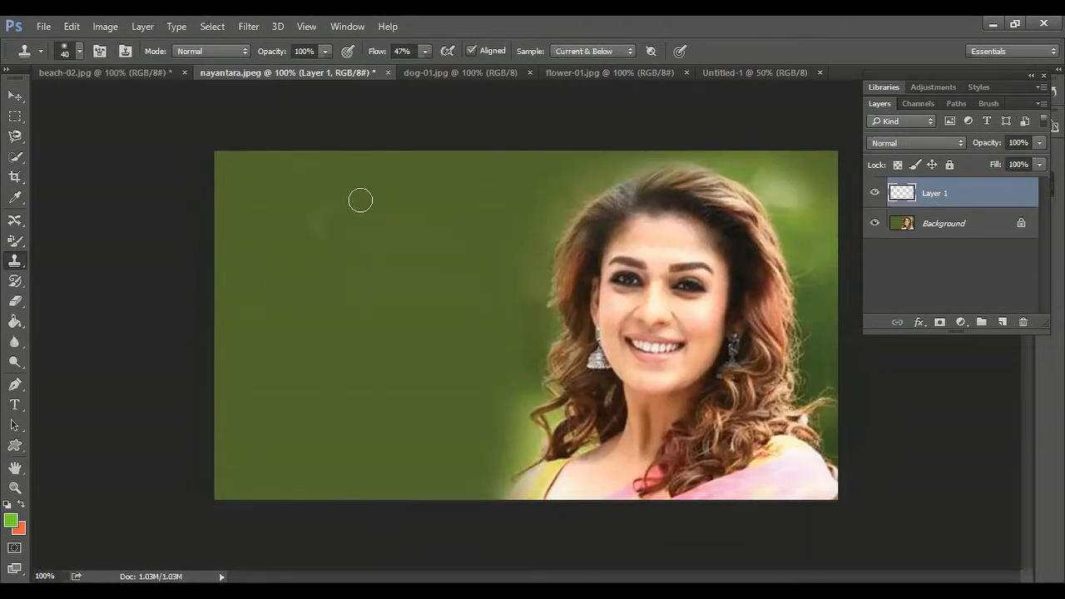
- Set the Clone Stamp flow to 12% and sample the woman's eye as the clone source
click(420, 51)
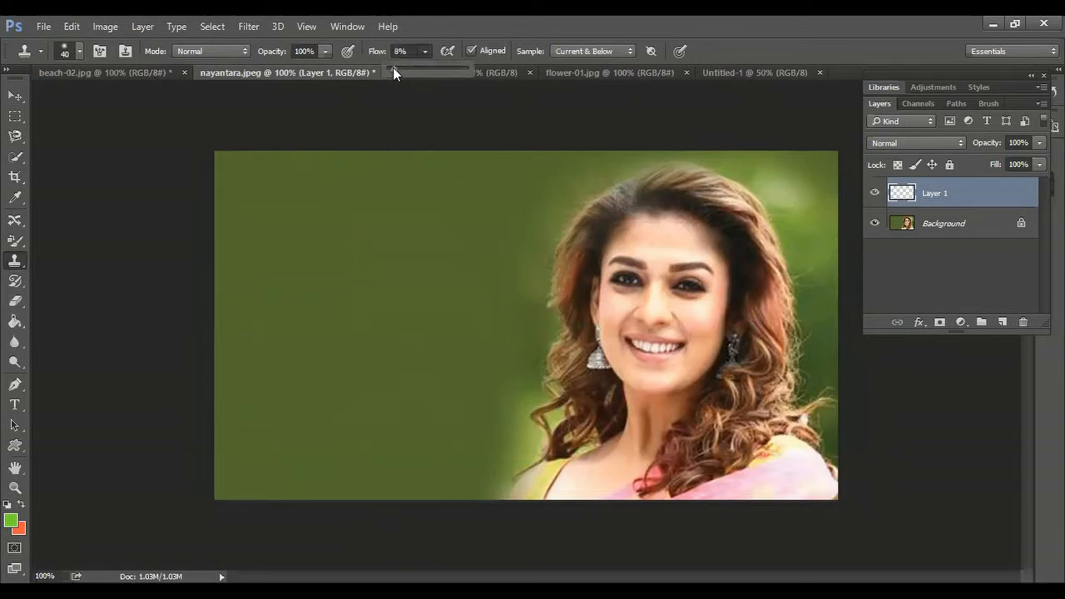
drag(396, 68, 398, 68)
click(293, 323)
alt+click(629, 284)
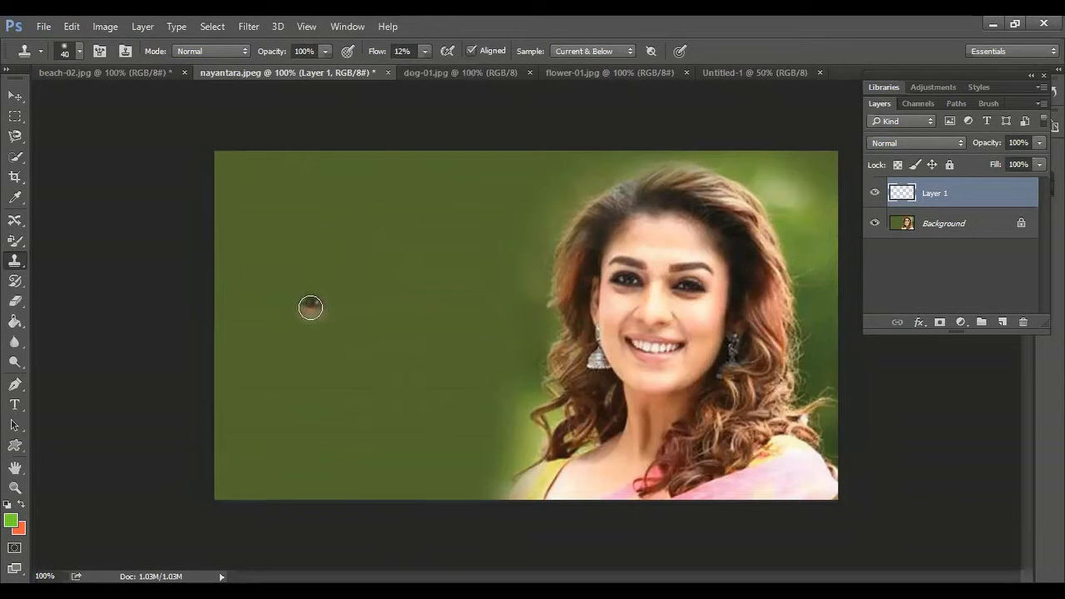
- Enlarge the Clone Stamp brush to 250 pixels
key(bracketright)
key(bracketright)
key(bracketright)
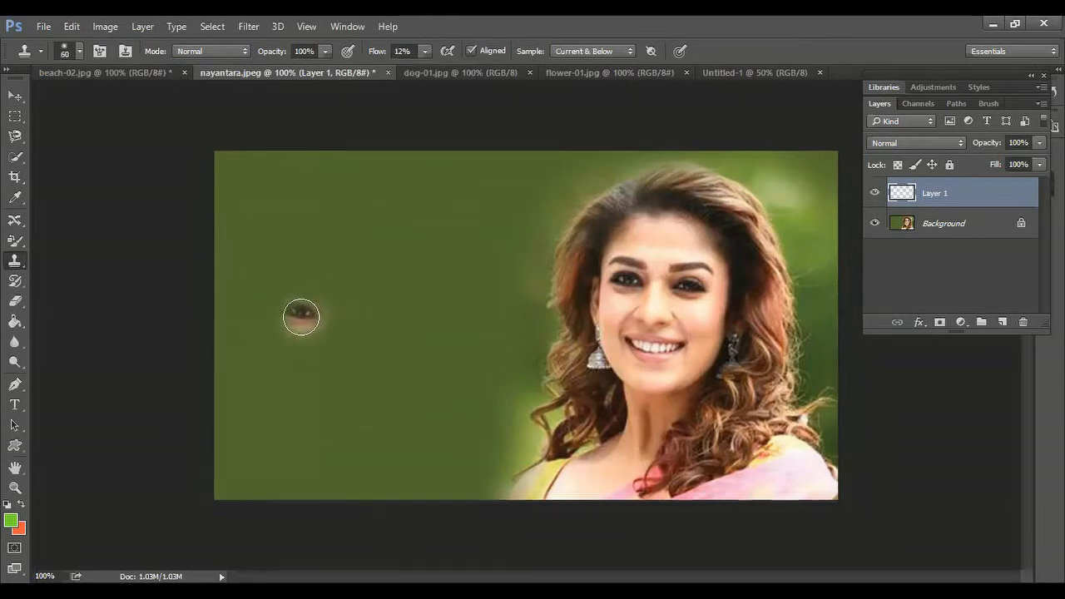
key(bracketright)
key(bracketright)
key(bracketright)
key(bracketright)
key(bracketright)
key(bracketright)
key(bracketright)
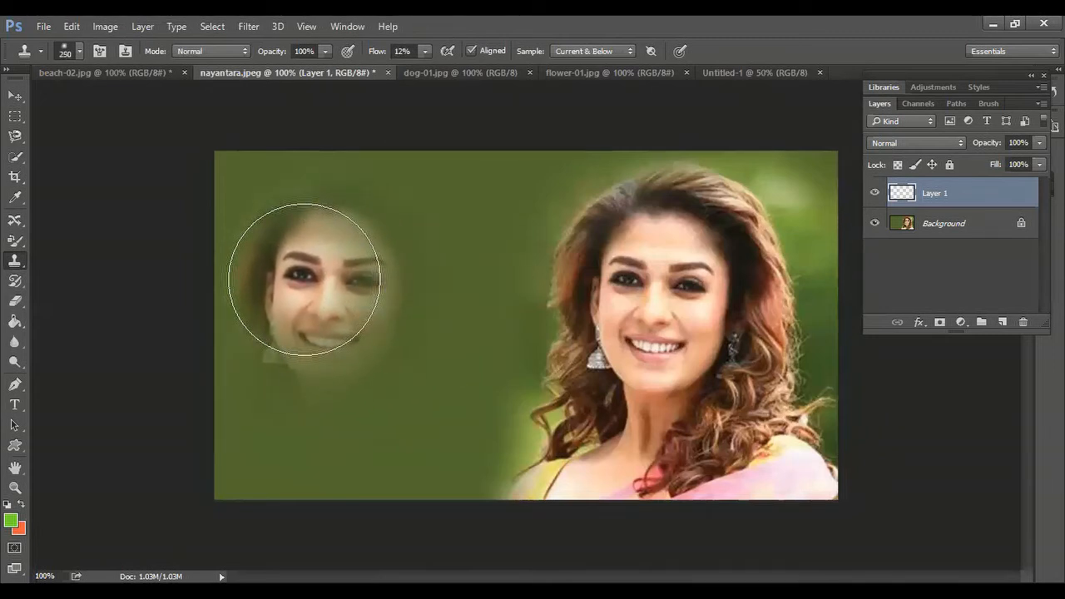
- Build up a clone of the woman's portrait over the green area with repeated low-flow strokes, undoing a misjudged stroke at the shoulder
mouse_move(304, 279)
mouse_down()
mouse_move(369, 297)
mouse_move(416, 297)
mouse_move(427, 279)
mouse_move(409, 423)
mouse_move(262, 436)
mouse_move(285, 420)
mouse_move(354, 210)
mouse_move(303, 388)
mouse_move(407, 478)
mouse_move(434, 473)
mouse_move(332, 474)
mouse_up()
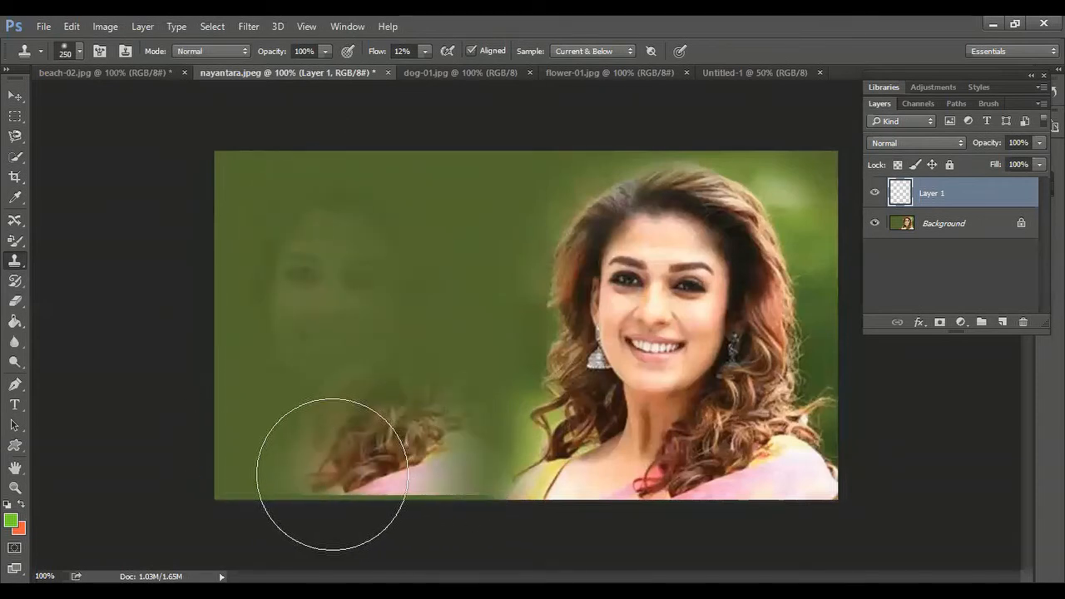
key(ctrl+z)
mouse_move(407, 497)
mouse_down()
mouse_move(452, 511)
mouse_move(449, 479)
mouse_up()
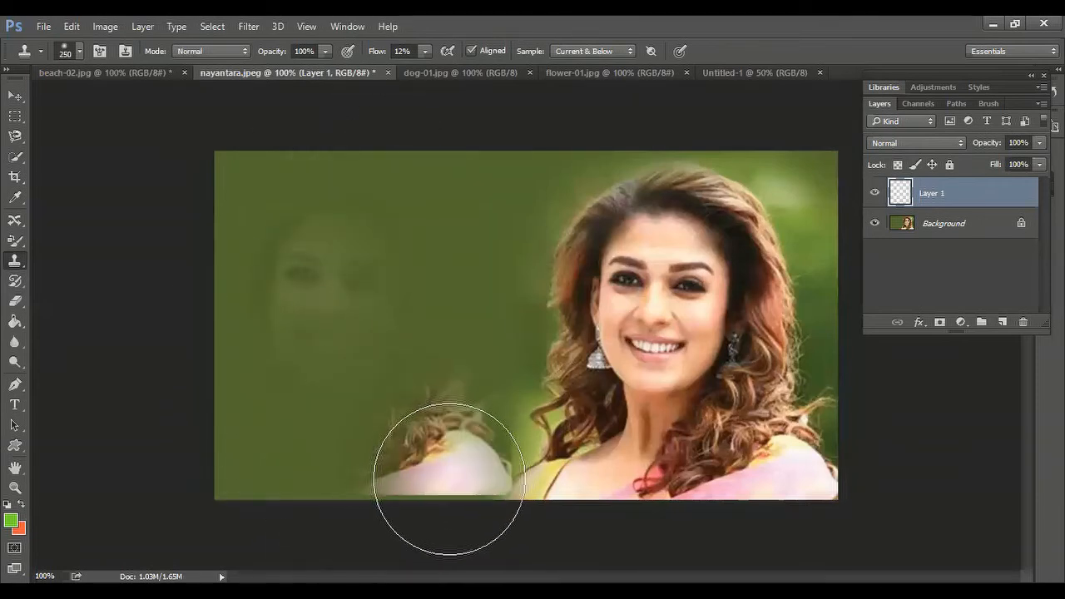
mouse_move(324, 339)
mouse_down()
mouse_move(330, 242)
mouse_move(421, 328)
mouse_move(375, 399)
mouse_move(319, 416)
mouse_move(296, 402)
mouse_move(275, 345)
mouse_move(359, 225)
mouse_move(427, 361)
mouse_move(360, 419)
mouse_move(250, 309)
mouse_move(404, 214)
mouse_move(430, 400)
mouse_move(299, 405)
mouse_move(374, 226)
mouse_move(369, 440)
mouse_move(352, 195)
mouse_move(370, 452)
mouse_move(280, 214)
mouse_move(447, 388)
mouse_move(313, 444)
mouse_move(389, 208)
mouse_move(309, 464)
mouse_move(250, 333)
mouse_move(416, 214)
mouse_move(240, 445)
mouse_move(452, 380)
mouse_move(387, 208)
mouse_move(366, 400)
mouse_move(300, 202)
mouse_move(357, 285)
mouse_move(333, 333)
mouse_move(301, 158)
mouse_up()
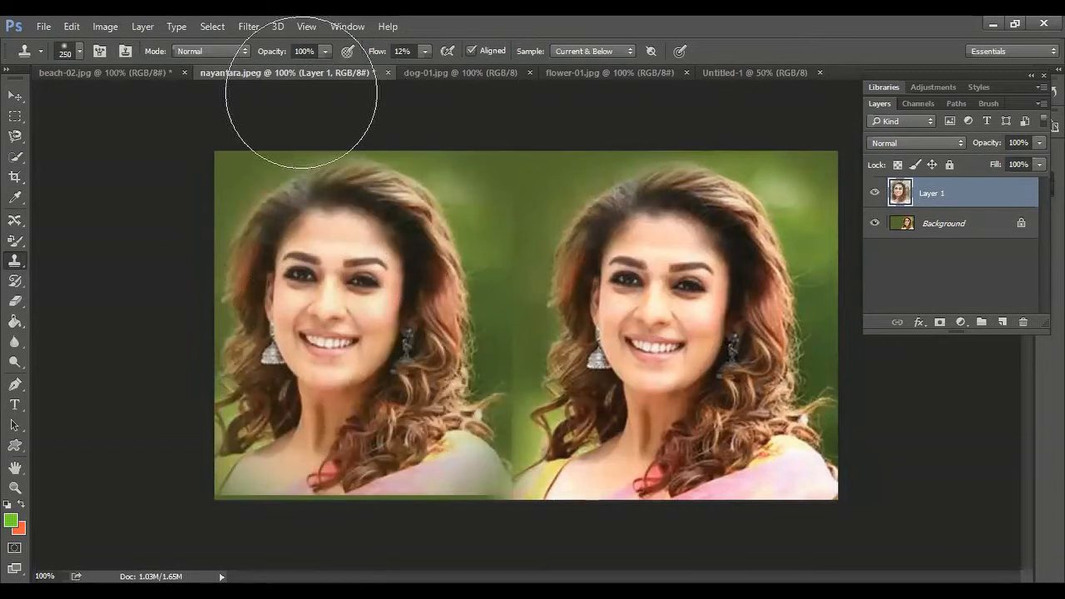
- Set the Clone Stamp flow back to 100% and undo the low-flow portrait strokes
click(425, 51)
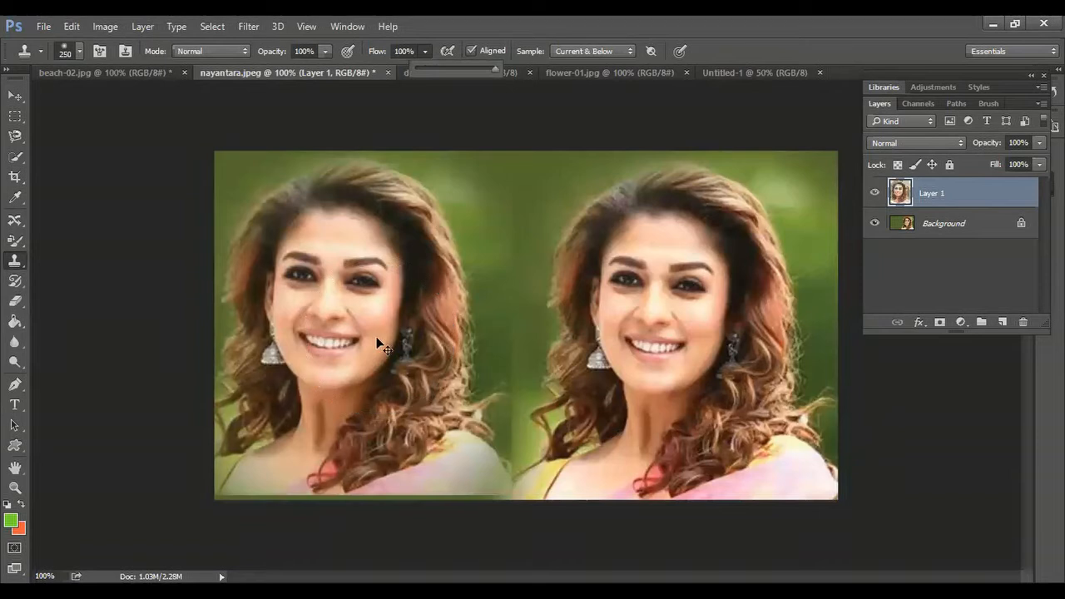
key(ctrl+alt+z)
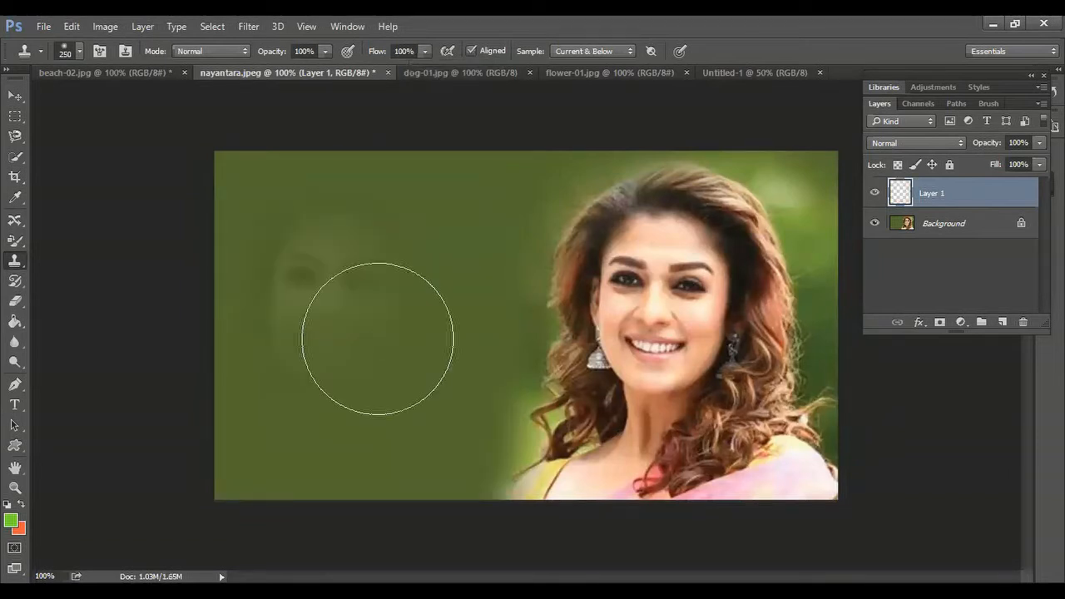
click(378, 339)
mouse_move(377, 339)
mouse_down()
mouse_move(434, 389)
mouse_move(335, 315)
mouse_up()
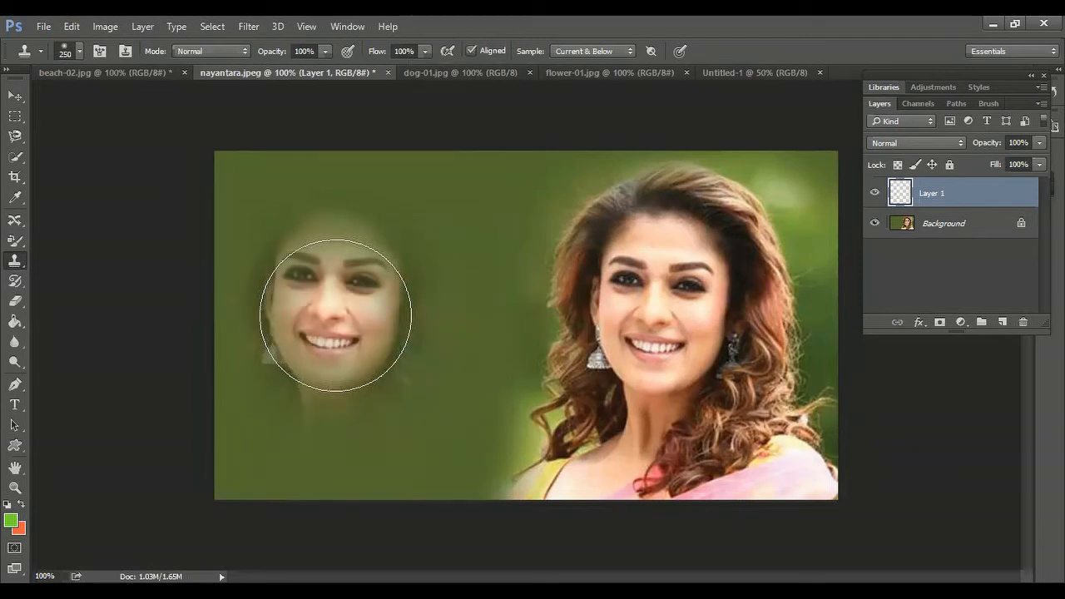
- Reduce the Clone Stamp brush size to 90 pixels
key(bracketleft)
key(bracketleft)
key(bracketleft)
key(bracketleft)
key(bracketleft)
key(bracketleft)
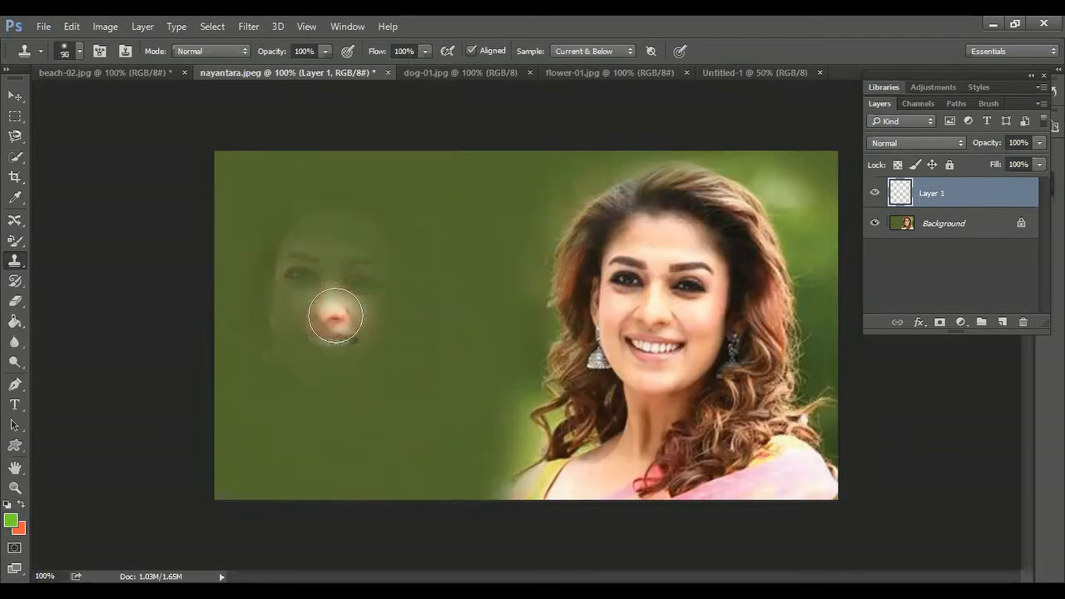
- Undo the leftover faint portrait strokes and reduce the Clone Stamp brush size to 60 pixels
key(bracketleft)
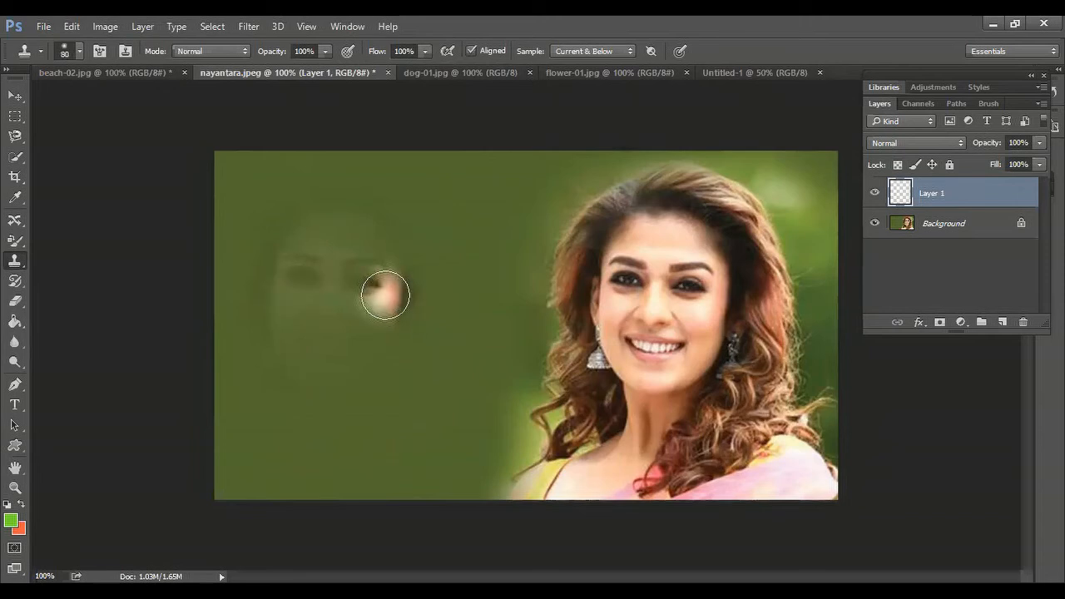
key(ctrl+z)
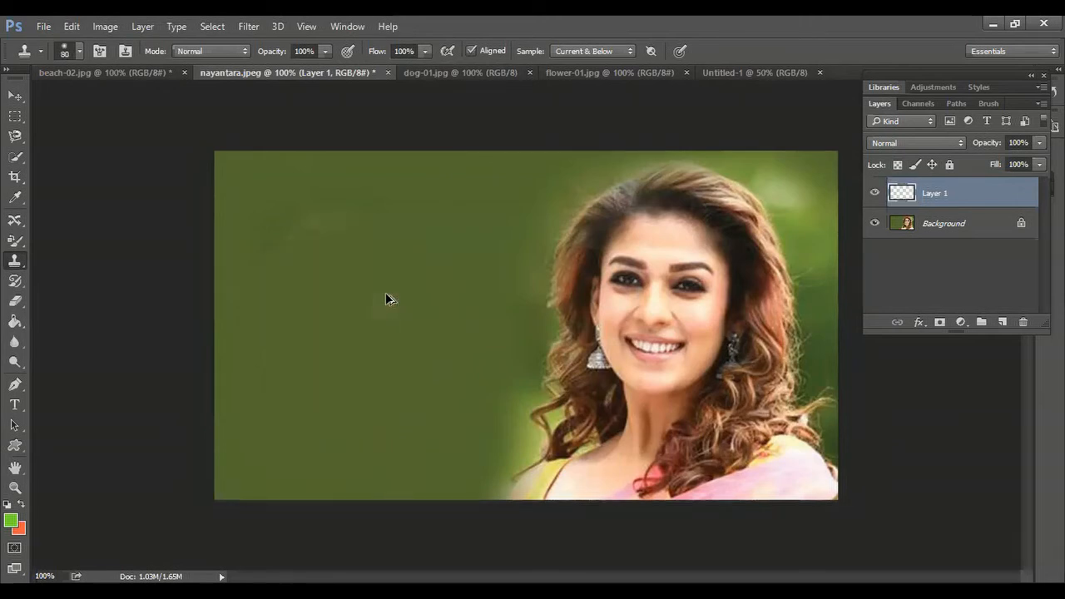
mouse_move(385, 294)
mouse_down()
mouse_move(395, 295)
mouse_move(385, 283)
mouse_up()
key(ctrl+z)
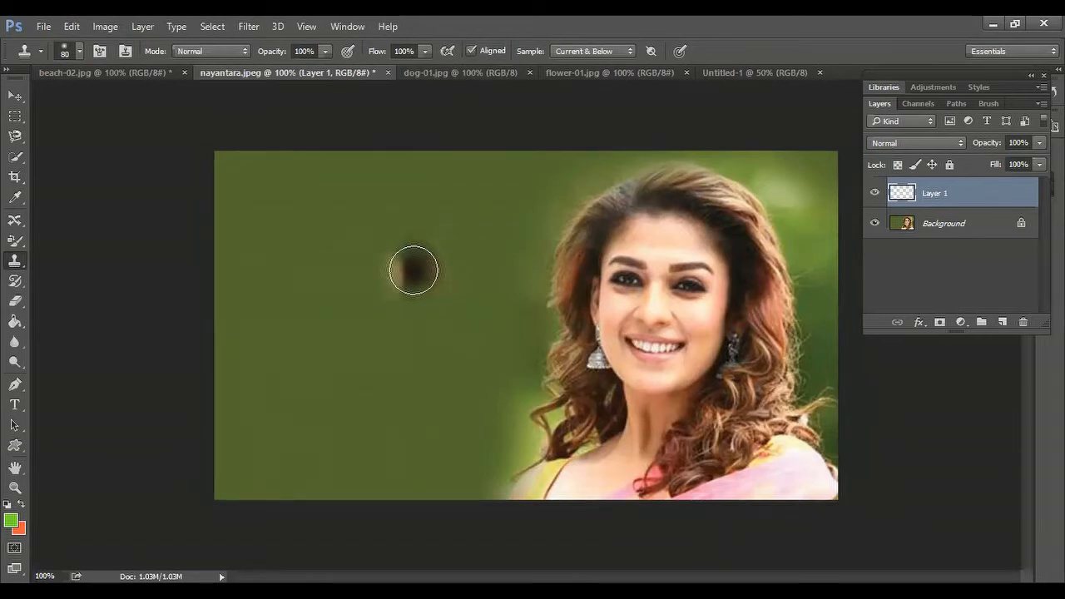
key(bracketleft)
key(bracketleft)
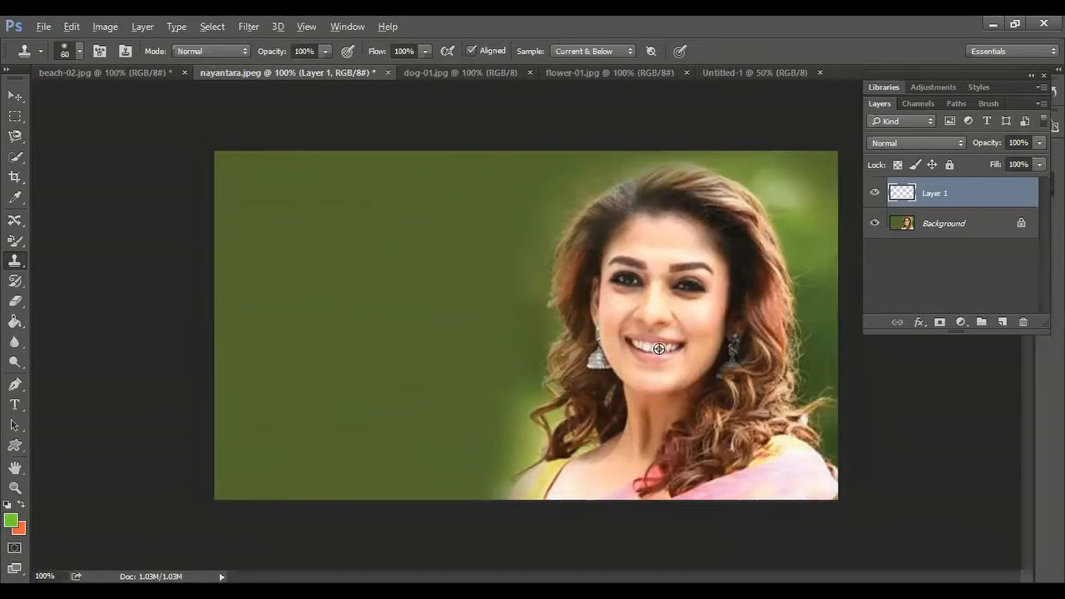
- Sample the woman's face and clone her whole portrait over the green area with several separate strokes in Aligned mode
alt+click(608, 293)
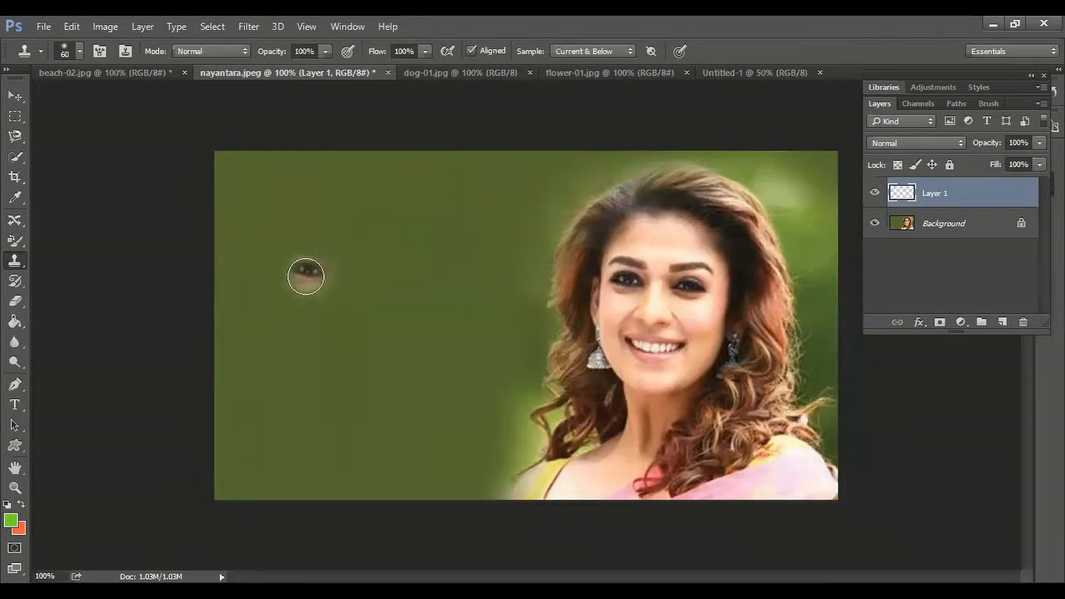
mouse_move(307, 266)
mouse_down()
mouse_move(330, 223)
mouse_move(354, 235)
mouse_move(357, 263)
mouse_move(334, 291)
mouse_move(301, 289)
mouse_move(288, 251)
mouse_move(300, 222)
mouse_move(354, 212)
mouse_move(396, 247)
mouse_move(391, 288)
mouse_move(368, 323)
mouse_move(328, 339)
mouse_move(277, 310)
mouse_move(277, 284)
mouse_move(275, 329)
mouse_move(322, 388)
mouse_move(414, 339)
mouse_move(416, 258)
mouse_move(412, 362)
mouse_move(372, 386)
mouse_move(351, 372)
mouse_move(408, 285)
mouse_move(316, 377)
mouse_move(334, 280)
mouse_move(379, 263)
mouse_move(329, 328)
mouse_up()
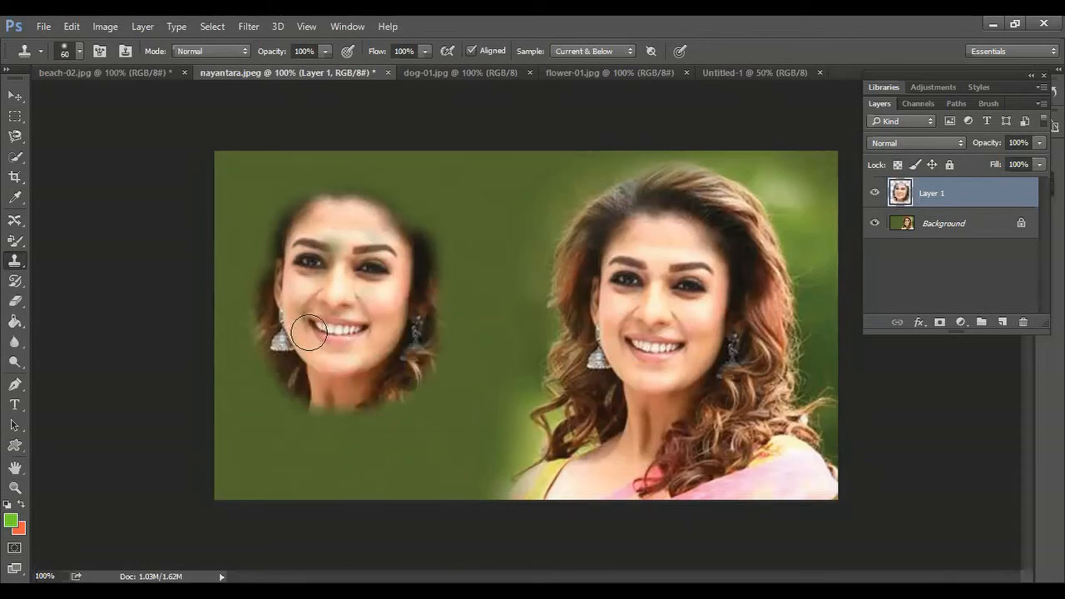
mouse_move(280, 319)
mouse_down()
mouse_move(262, 428)
mouse_move(280, 448)
mouse_move(293, 402)
mouse_move(285, 453)
mouse_move(371, 443)
mouse_move(382, 459)
mouse_move(334, 427)
mouse_move(388, 408)
mouse_move(398, 300)
mouse_move(462, 486)
mouse_move(214, 484)
mouse_move(255, 427)
mouse_move(287, 241)
mouse_move(321, 198)
mouse_move(384, 193)
mouse_move(415, 210)
mouse_move(442, 290)
mouse_move(407, 284)
mouse_move(446, 319)
mouse_move(435, 308)
mouse_move(462, 383)
mouse_move(444, 483)
mouse_move(450, 449)
mouse_move(485, 488)
mouse_up()
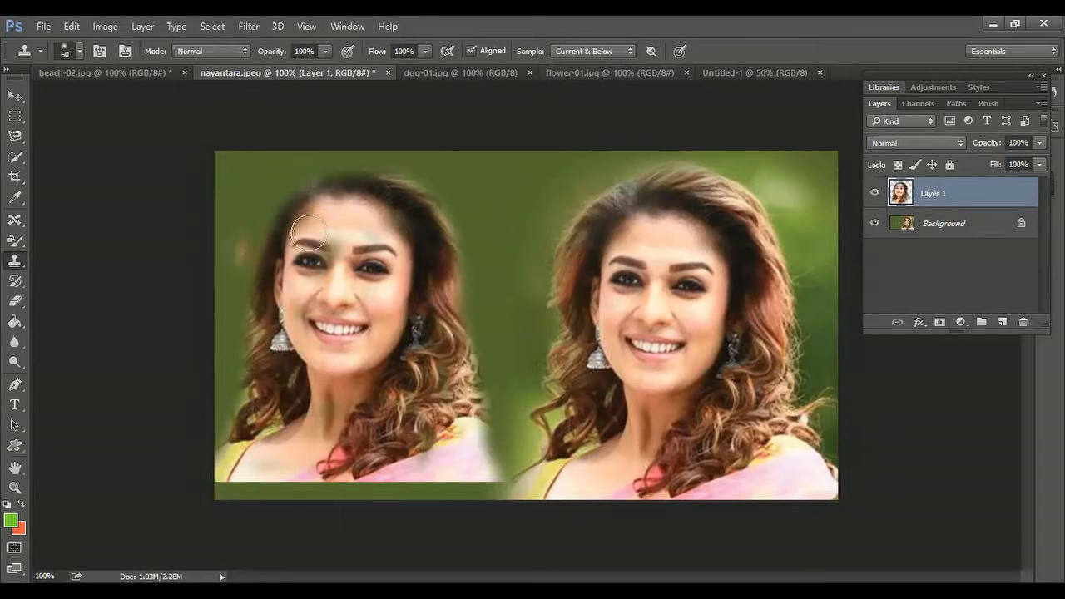
mouse_move(338, 181)
mouse_down()
mouse_move(274, 206)
mouse_move(256, 255)
mouse_move(252, 356)
mouse_move(203, 463)
mouse_up()
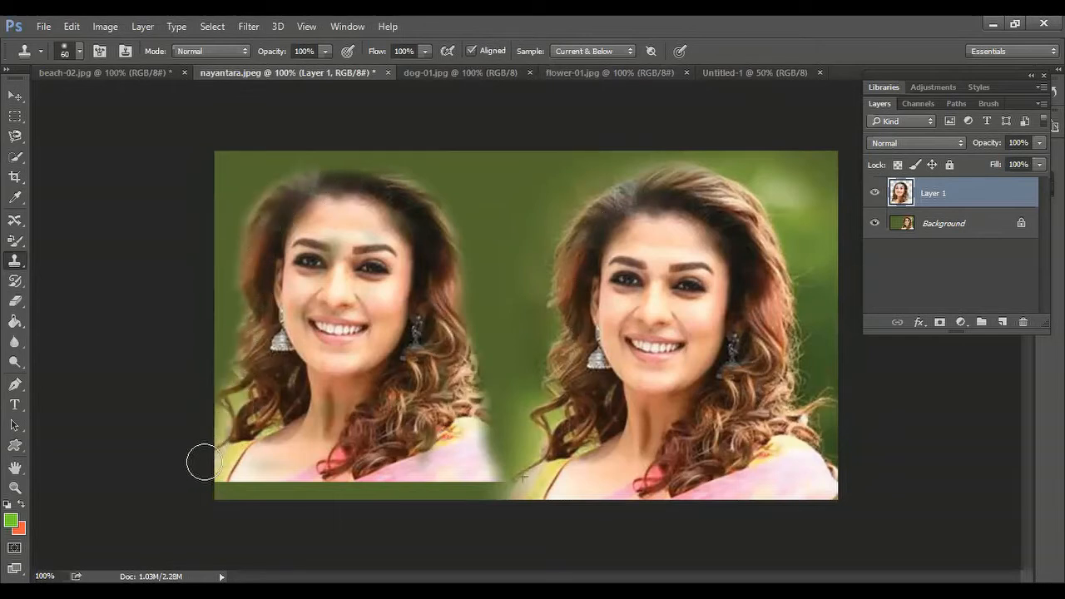
mouse_move(327, 192)
mouse_down()
mouse_move(371, 168)
mouse_move(404, 193)
mouse_move(451, 355)
mouse_up()
- Undo the aligned portrait strokes and the extra test dab on the green area
key(ctrl+alt+z)
key(ctrl+alt+z)
key(ctrl+alt+z)
key(ctrl+alt+z)
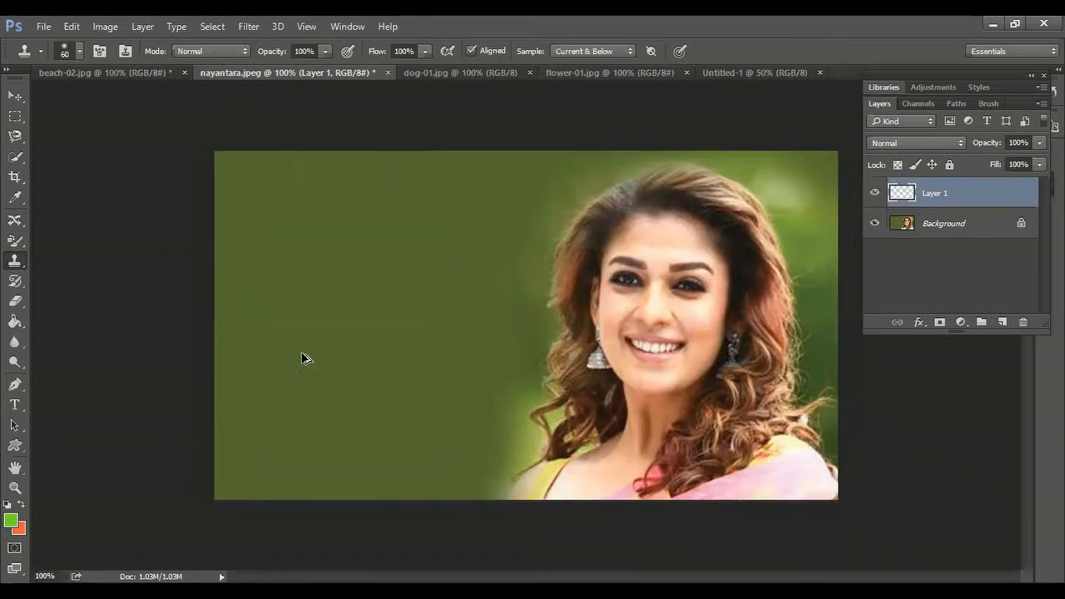
click(302, 356)
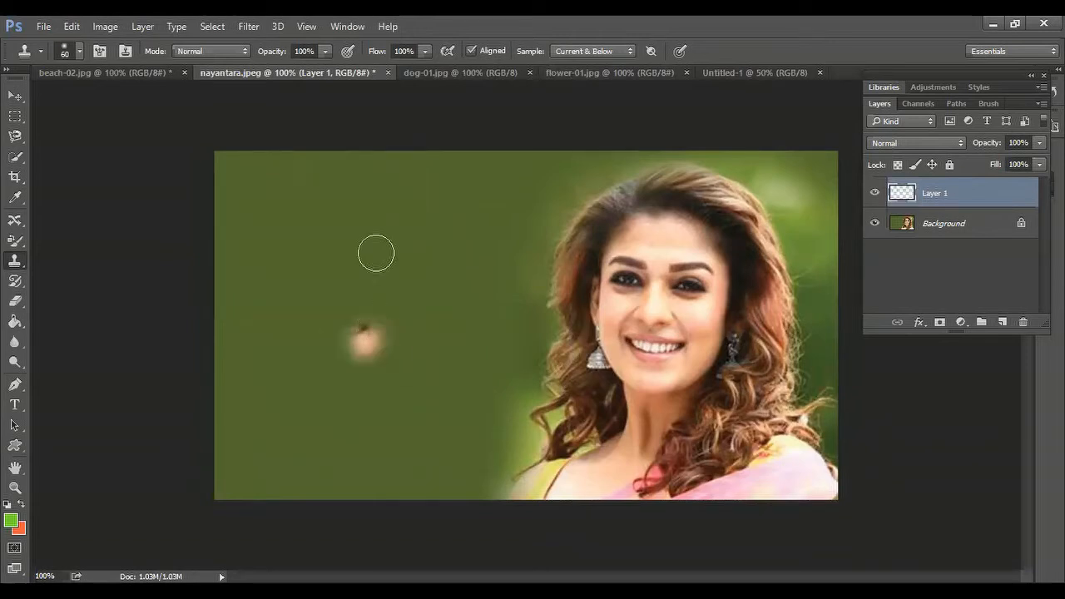
key(ctrl+alt+z)
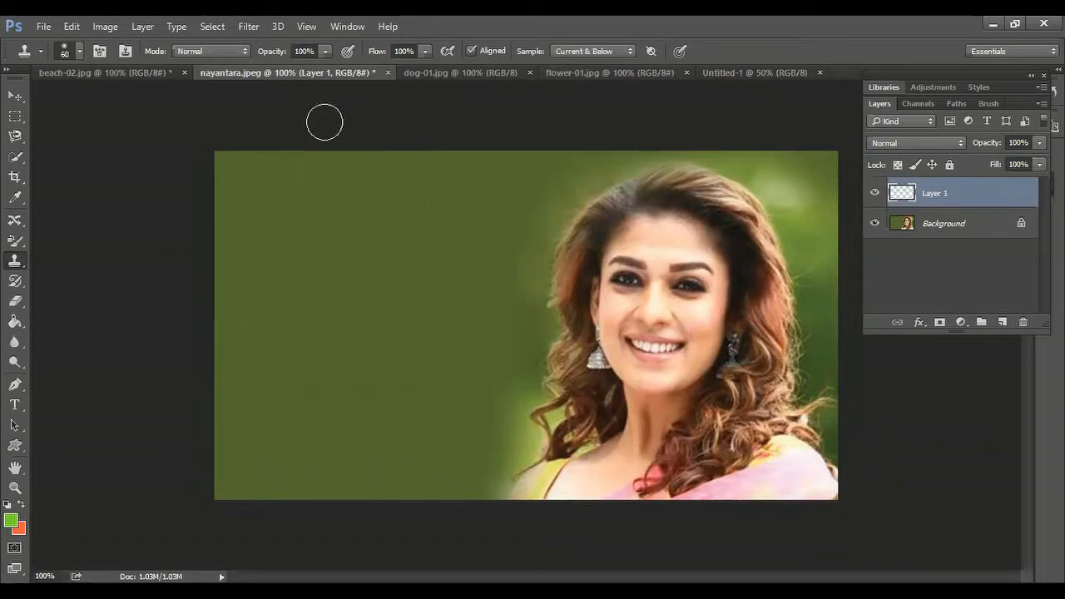
- Turn off Aligned and clone the woman's face at three different places on the green area with separate strokes
click(471, 51)
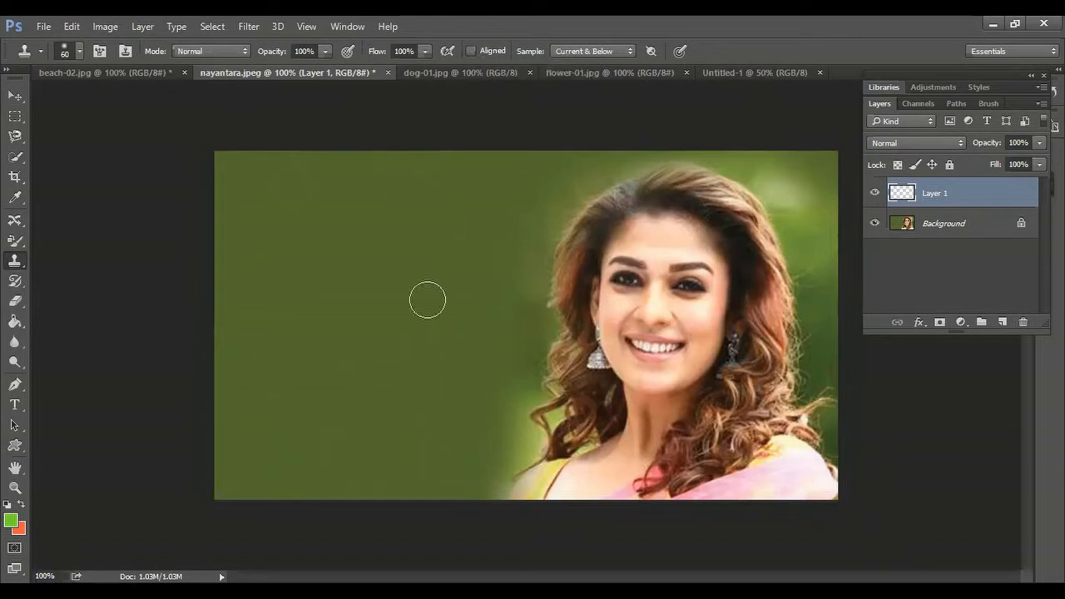
mouse_move(283, 279)
mouse_down()
mouse_move(310, 219)
mouse_move(344, 225)
mouse_move(351, 253)
mouse_move(332, 298)
mouse_move(276, 298)
mouse_move(263, 249)
mouse_move(291, 201)
mouse_move(346, 211)
mouse_move(370, 240)
mouse_move(378, 289)
mouse_move(363, 321)
mouse_move(287, 343)
mouse_move(269, 315)
mouse_move(304, 253)
mouse_move(321, 259)
mouse_move(304, 286)
mouse_move(311, 296)
mouse_move(339, 284)
mouse_up()
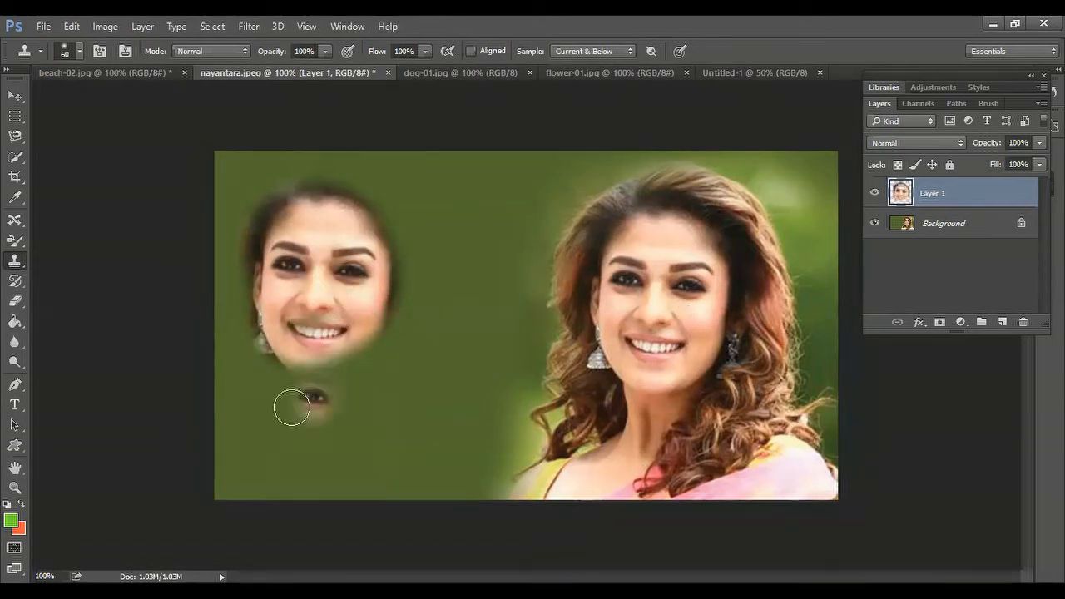
mouse_move(299, 438)
mouse_down()
mouse_move(348, 420)
mouse_move(337, 441)
mouse_move(365, 425)
mouse_move(319, 431)
mouse_move(306, 396)
mouse_move(337, 351)
mouse_move(369, 353)
mouse_move(387, 411)
mouse_move(336, 386)
mouse_move(385, 398)
mouse_move(390, 457)
mouse_move(367, 489)
mouse_move(286, 477)
mouse_move(295, 417)
mouse_move(360, 466)
mouse_up()
mouse_move(318, 383)
mouse_down()
mouse_move(275, 417)
mouse_move(345, 363)
mouse_move(390, 386)
mouse_move(414, 436)
mouse_move(399, 489)
mouse_move(424, 474)
mouse_move(416, 379)
mouse_move(379, 365)
mouse_move(401, 370)
mouse_move(431, 483)
mouse_move(440, 452)
mouse_move(437, 389)
mouse_move(406, 346)
mouse_move(332, 339)
mouse_move(296, 354)
mouse_move(277, 391)
mouse_move(273, 441)
mouse_move(283, 484)
mouse_move(310, 476)
mouse_up()
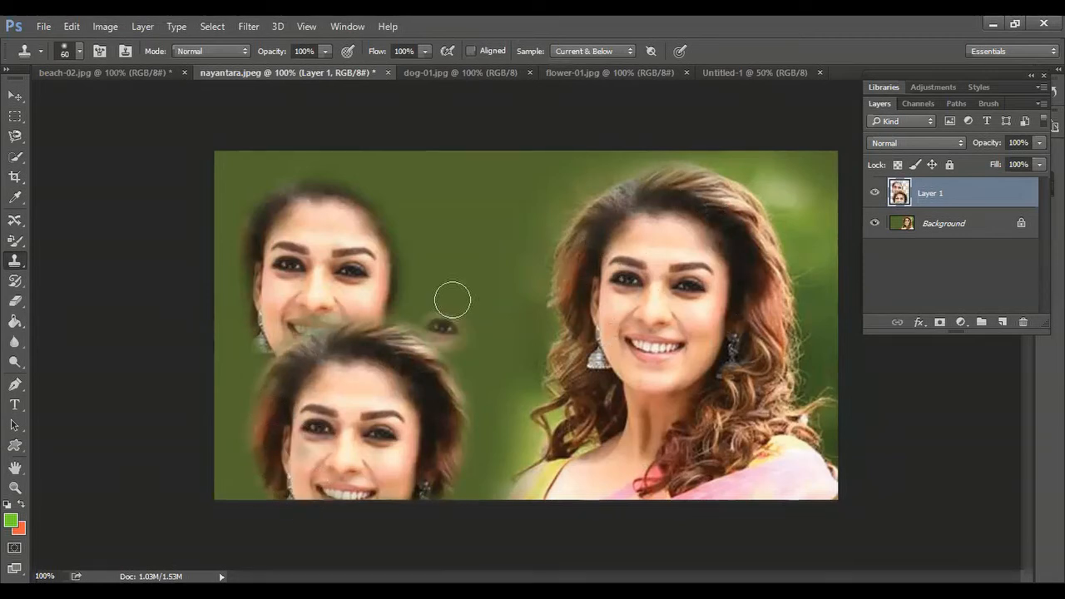
mouse_move(446, 208)
mouse_down()
mouse_move(497, 203)
mouse_move(512, 262)
mouse_move(493, 299)
mouse_move(446, 313)
mouse_move(424, 298)
mouse_move(404, 226)
mouse_move(430, 178)
mouse_move(450, 208)
mouse_move(452, 277)
mouse_move(494, 227)
mouse_move(478, 273)
mouse_move(433, 183)
mouse_move(475, 162)
mouse_move(508, 170)
mouse_move(527, 191)
mouse_move(533, 248)
mouse_move(504, 328)
mouse_move(459, 340)
mouse_move(489, 340)
mouse_move(432, 331)
mouse_move(402, 279)
mouse_move(413, 298)
mouse_move(405, 234)
mouse_move(420, 185)
mouse_move(408, 182)
mouse_move(458, 157)
mouse_move(550, 184)
mouse_move(553, 176)
mouse_move(524, 352)
mouse_move(443, 367)
mouse_move(500, 372)
mouse_move(480, 322)
mouse_move(490, 204)
mouse_move(469, 241)
mouse_move(468, 216)
mouse_move(482, 223)
mouse_move(520, 174)
mouse_move(554, 159)
mouse_move(428, 155)
mouse_move(406, 183)
mouse_move(398, 231)
mouse_move(418, 296)
mouse_move(461, 369)
mouse_move(524, 388)
mouse_move(540, 301)
mouse_move(533, 270)
mouse_move(535, 296)
mouse_up()
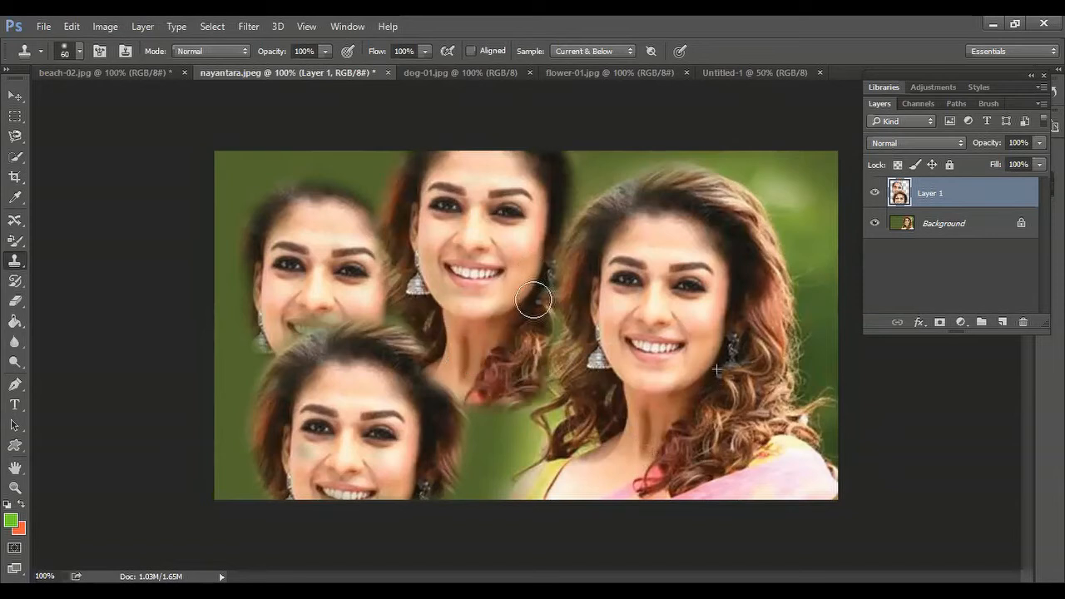
- Turn Aligned back on and undo the three non-aligned face clones
click(471, 51)
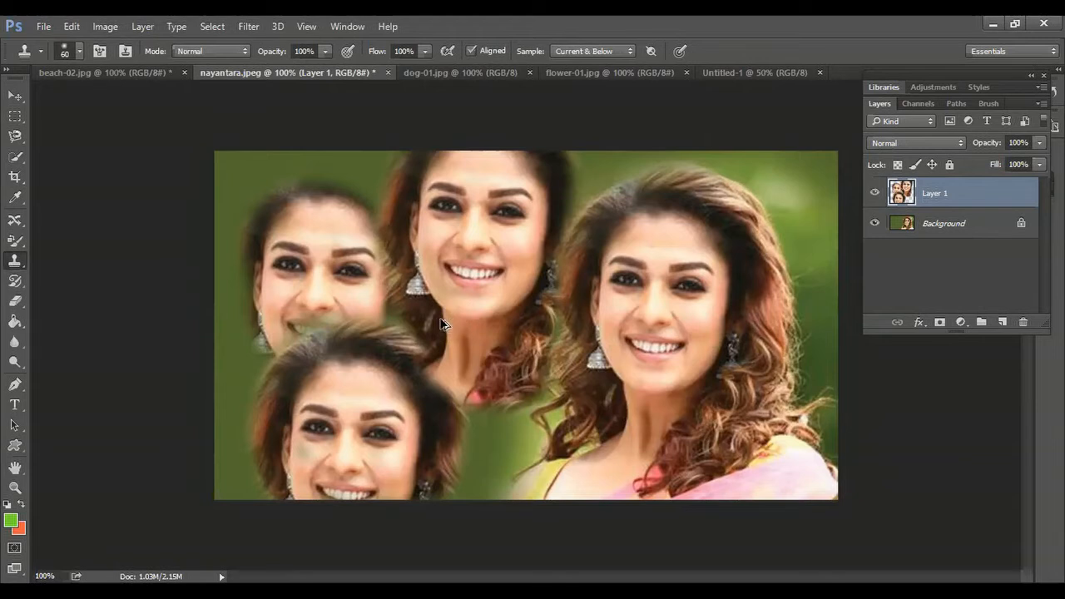
key(ctrl+alt+z)
key(ctrl+alt+z)
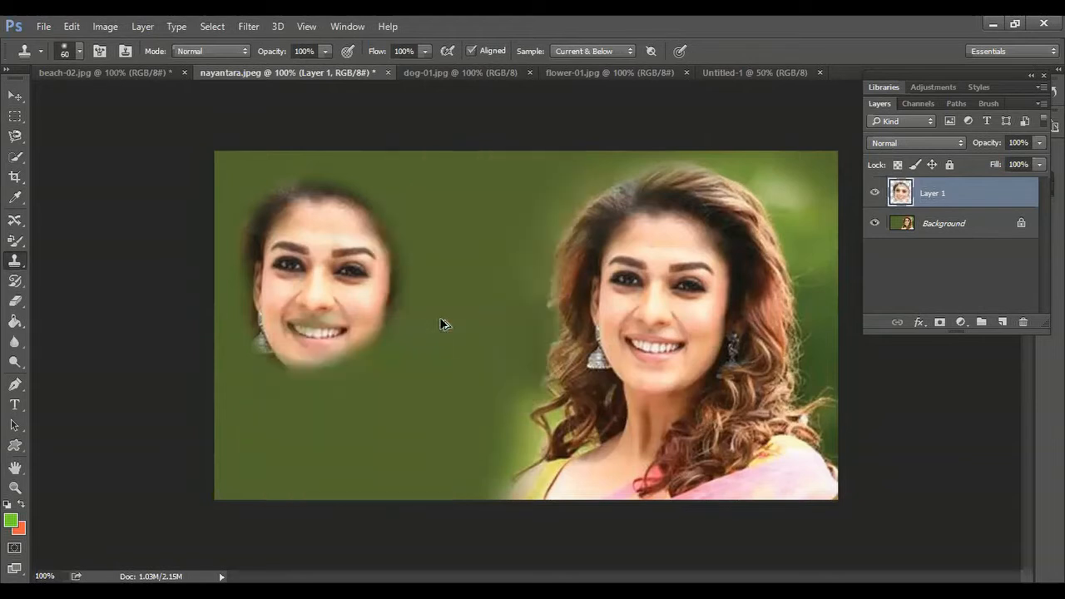
key(ctrl+alt+z)
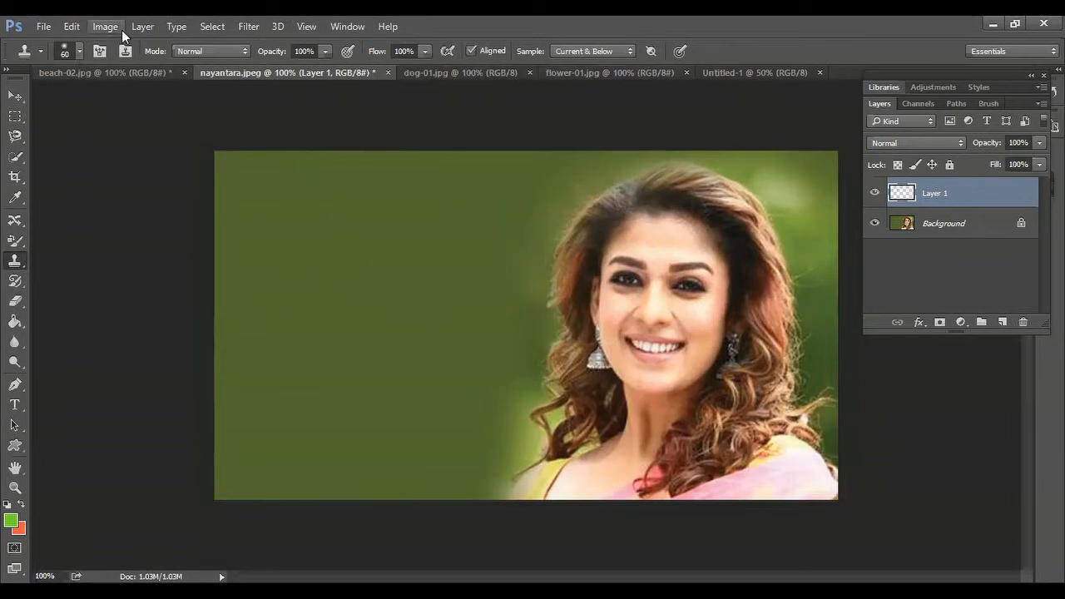
- Sample the dog's face in dog-01.jpg as the clone source and return to the portrait document
click(433, 72)
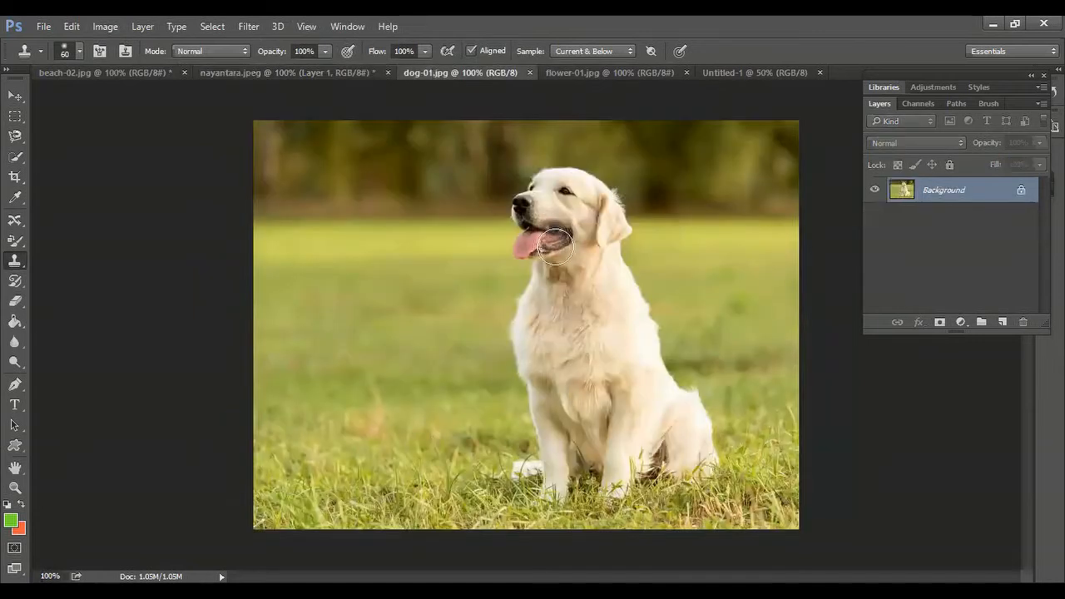
alt+click(555, 243)
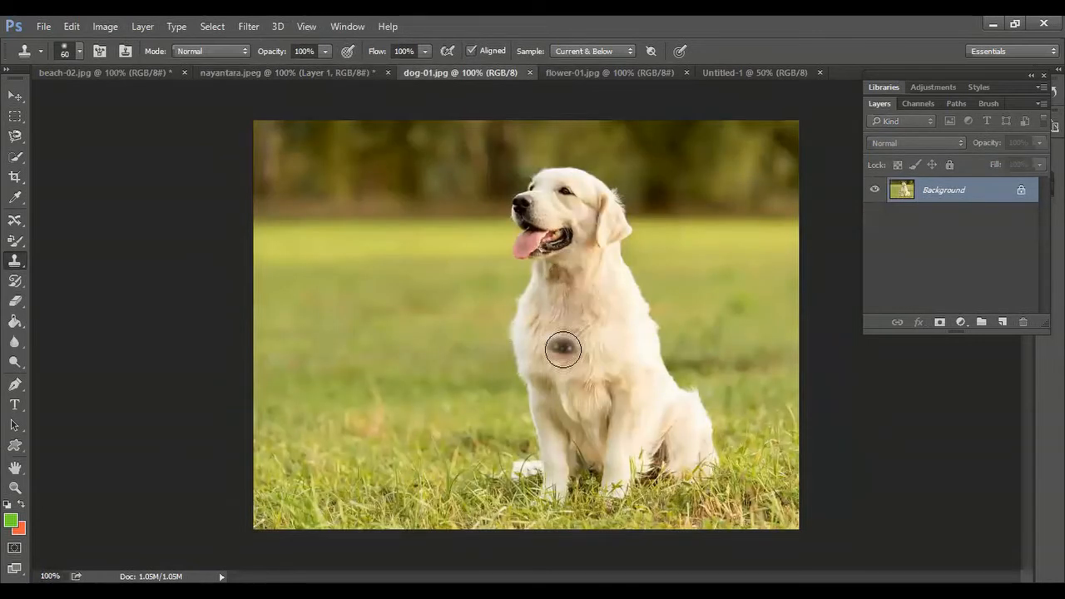
click(250, 73)
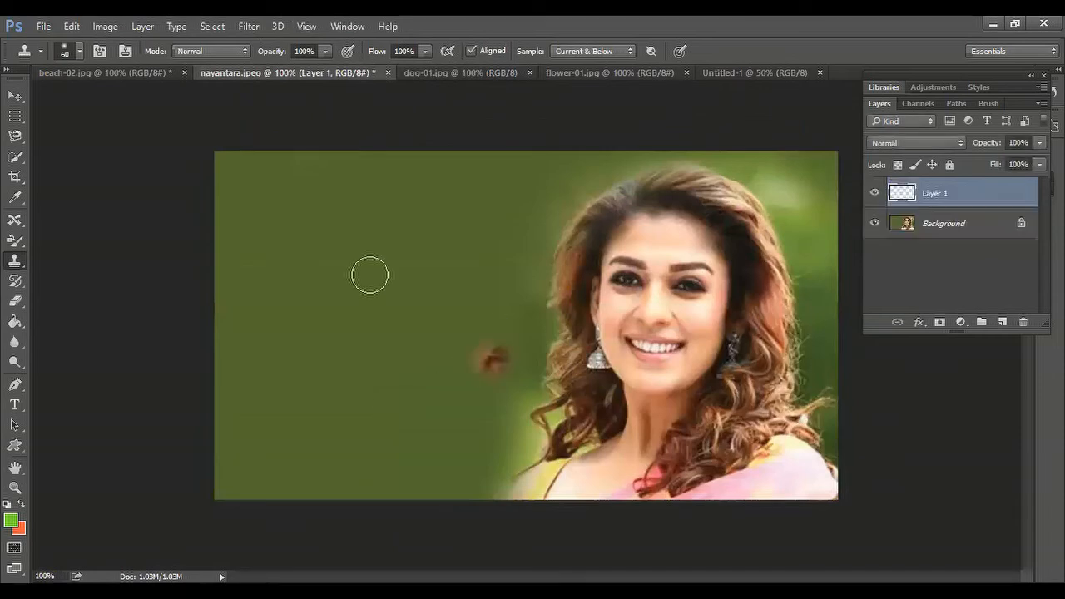
click(441, 75)
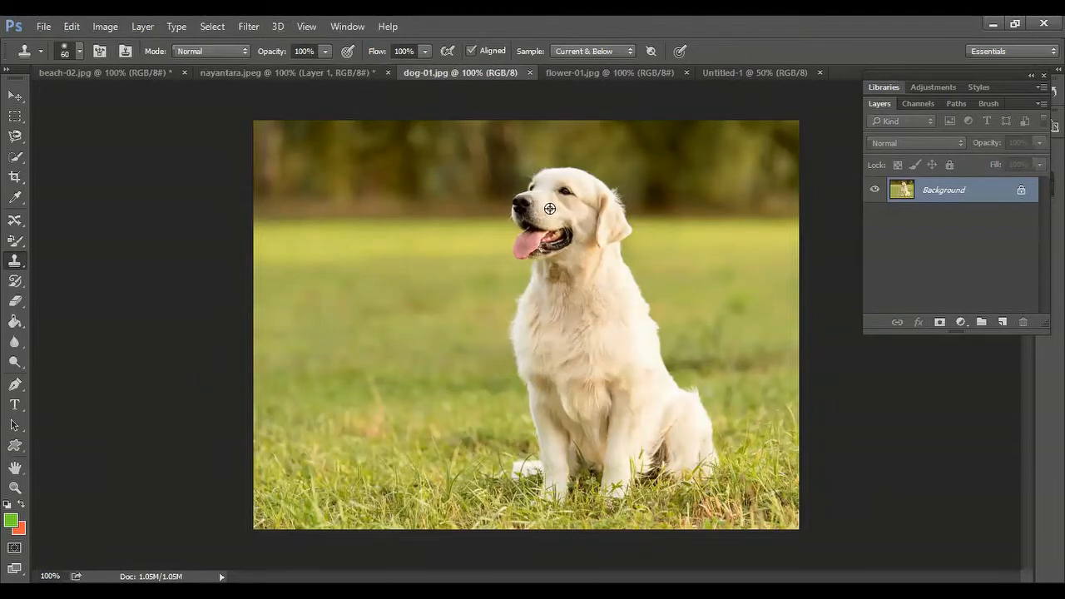
click(253, 75)
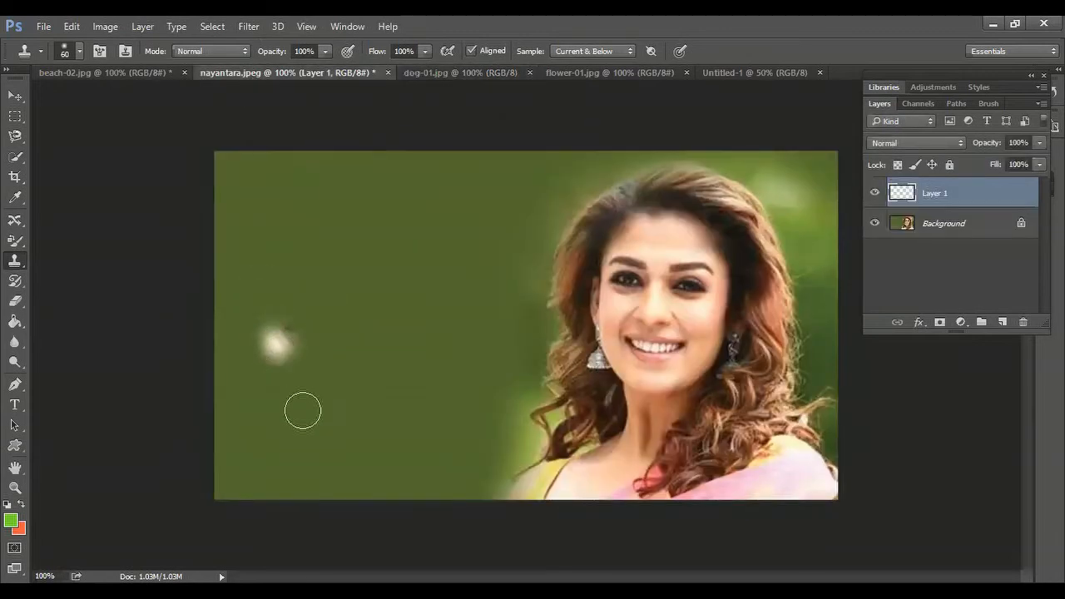
- Try cloning the dog's head low on the portrait's green area, undoing each attempt
mouse_move(287, 379)
mouse_down()
mouse_move(348, 439)
mouse_move(365, 364)
mouse_move(317, 393)
mouse_move(271, 358)
mouse_move(260, 440)
mouse_move(282, 476)
mouse_move(352, 479)
mouse_move(377, 443)
mouse_move(367, 357)
mouse_move(276, 353)
mouse_move(329, 340)
mouse_move(395, 423)
mouse_move(368, 489)
mouse_move(276, 487)
mouse_move(253, 468)
mouse_move(243, 411)
mouse_move(265, 352)
mouse_move(294, 337)
mouse_up()
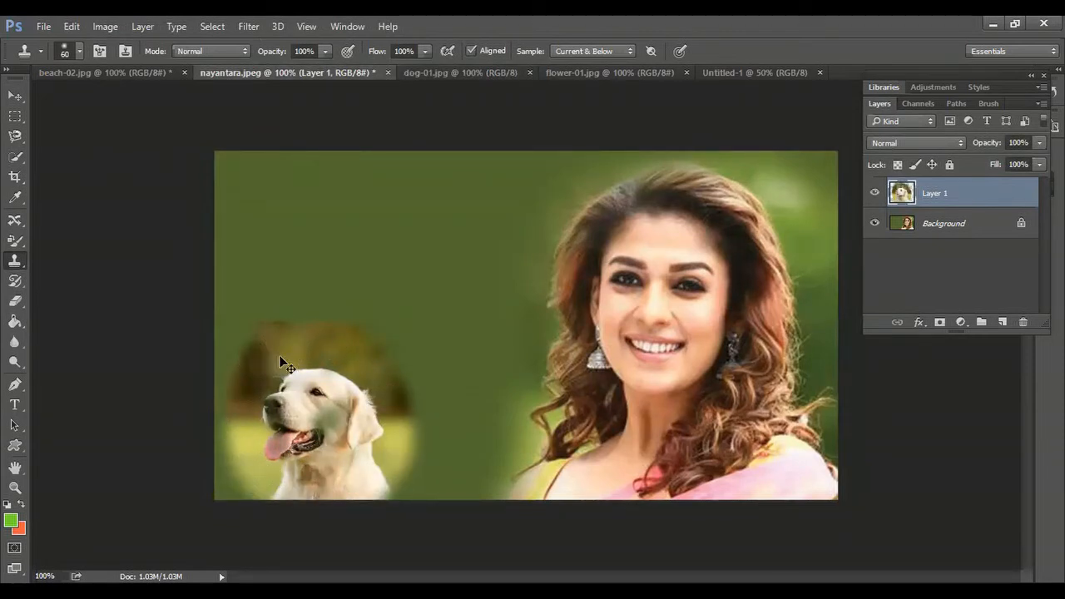
key(ctrl+alt+z)
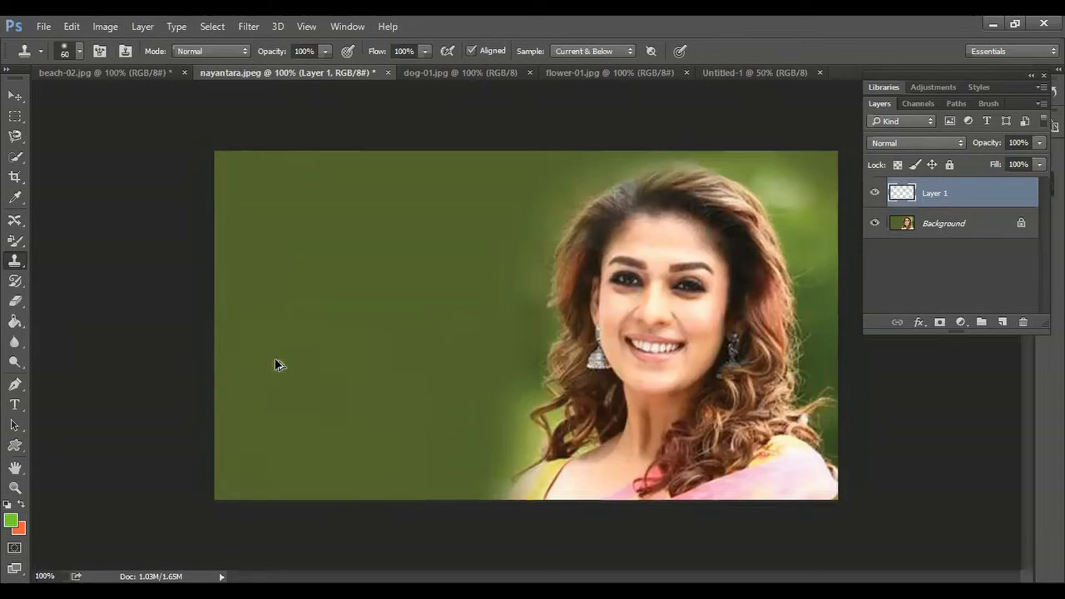
drag(281, 365, 277, 362)
key(ctrl+z)
mouse_move(391, 341)
mouse_down()
mouse_move(355, 324)
mouse_move(344, 387)
mouse_move(312, 381)
mouse_move(307, 370)
mouse_move(357, 351)
mouse_up()
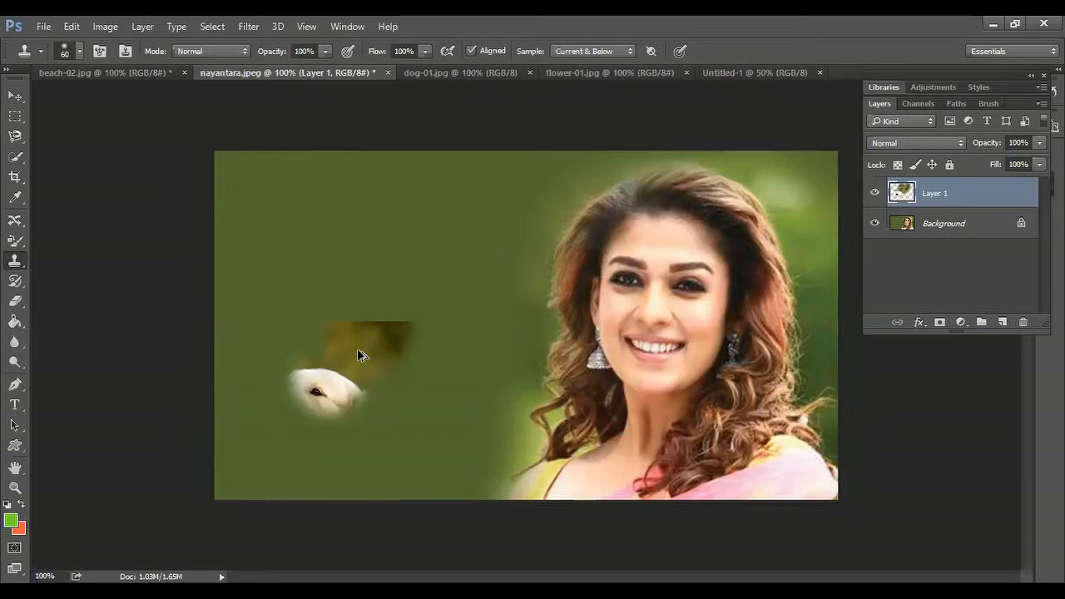
key(ctrl+z)
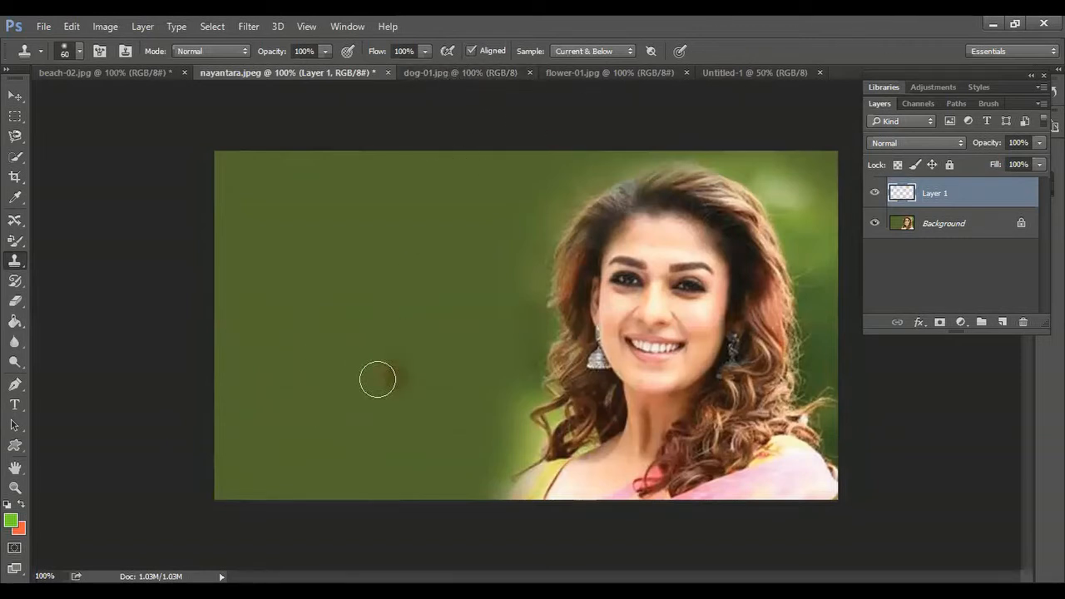
- Resample the dog's face in dog-01.jpg and clone the full sitting dog onto Layer 1 beside the woman
click(435, 66)
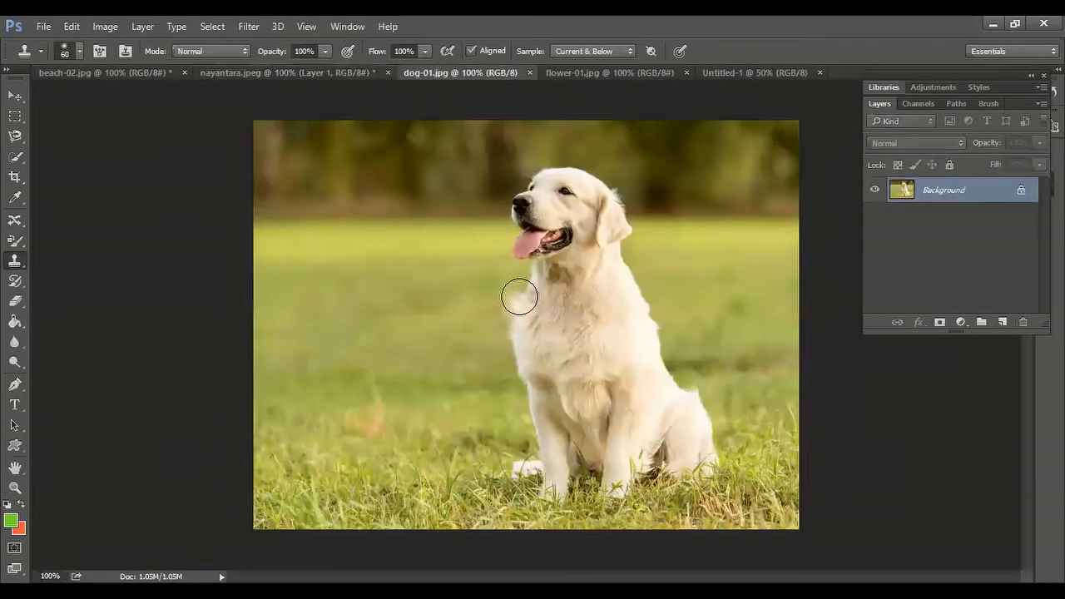
alt+click(556, 202)
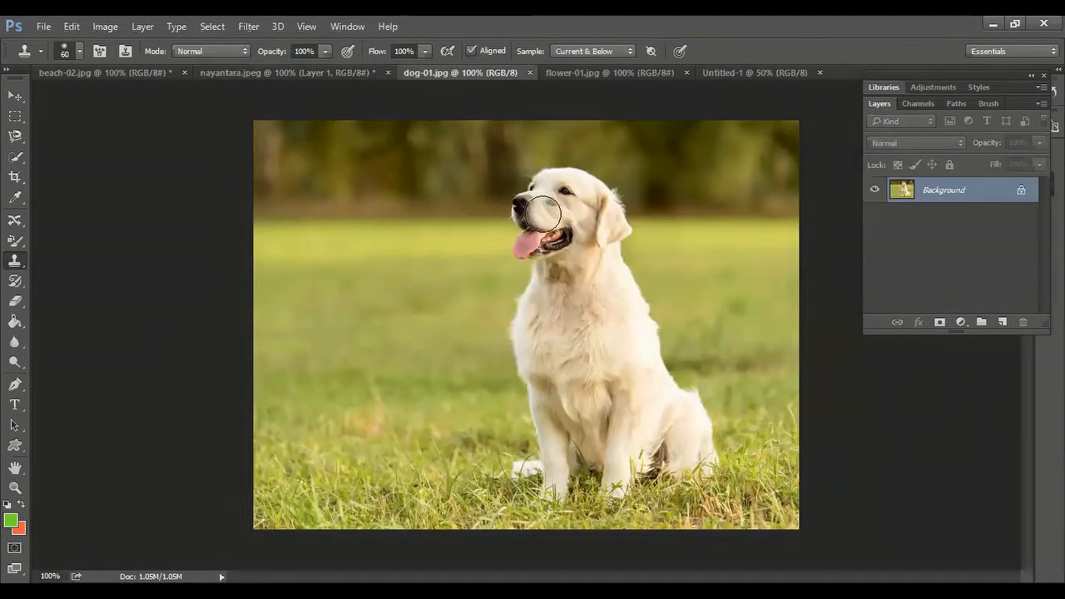
click(304, 73)
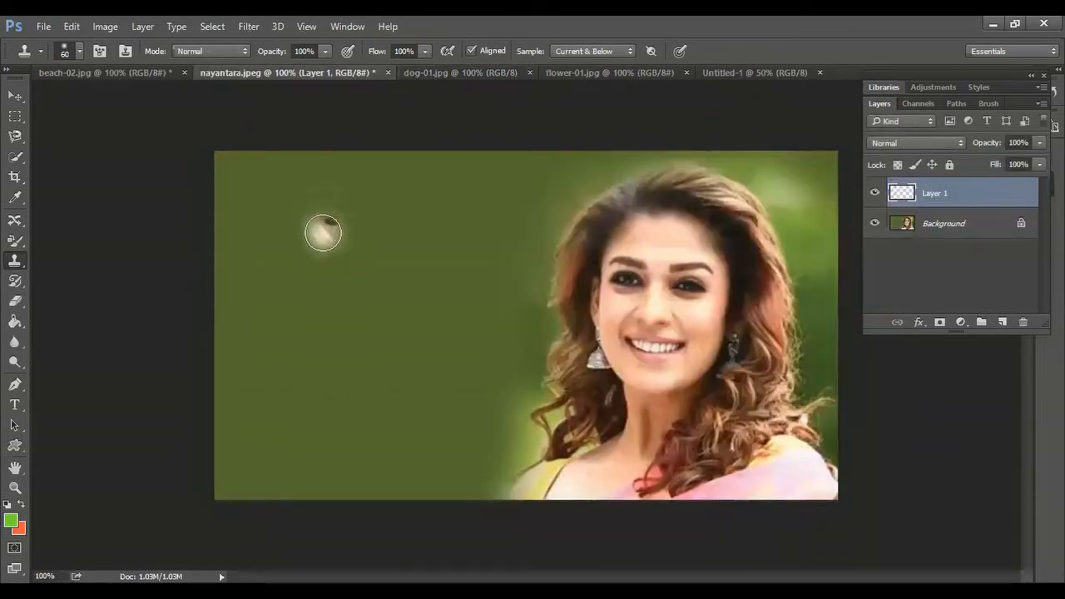
mouse_move(325, 228)
mouse_down()
mouse_move(380, 233)
mouse_move(376, 208)
mouse_move(324, 213)
mouse_move(289, 286)
mouse_move(329, 240)
mouse_move(305, 285)
mouse_move(373, 232)
mouse_move(392, 277)
mouse_move(364, 301)
mouse_move(331, 296)
mouse_move(354, 262)
mouse_move(304, 271)
mouse_move(287, 256)
mouse_move(279, 217)
mouse_move(309, 199)
mouse_move(358, 199)
mouse_move(387, 228)
mouse_move(399, 270)
mouse_move(371, 377)
mouse_move(349, 426)
mouse_move(327, 435)
mouse_move(281, 271)
mouse_move(278, 358)
mouse_move(334, 354)
mouse_move(376, 325)
mouse_move(397, 261)
mouse_move(404, 321)
mouse_move(401, 383)
mouse_move(381, 434)
mouse_move(343, 458)
mouse_move(320, 442)
mouse_move(279, 345)
mouse_move(276, 407)
mouse_move(317, 467)
mouse_move(324, 471)
mouse_move(276, 347)
mouse_move(272, 282)
mouse_move(290, 222)
mouse_move(314, 201)
mouse_move(371, 195)
mouse_move(419, 230)
mouse_move(429, 288)
mouse_move(417, 434)
mouse_move(400, 461)
mouse_move(319, 469)
mouse_move(416, 463)
mouse_move(342, 477)
mouse_move(299, 405)
mouse_move(281, 441)
mouse_move(298, 464)
mouse_move(364, 474)
mouse_move(416, 235)
mouse_up()
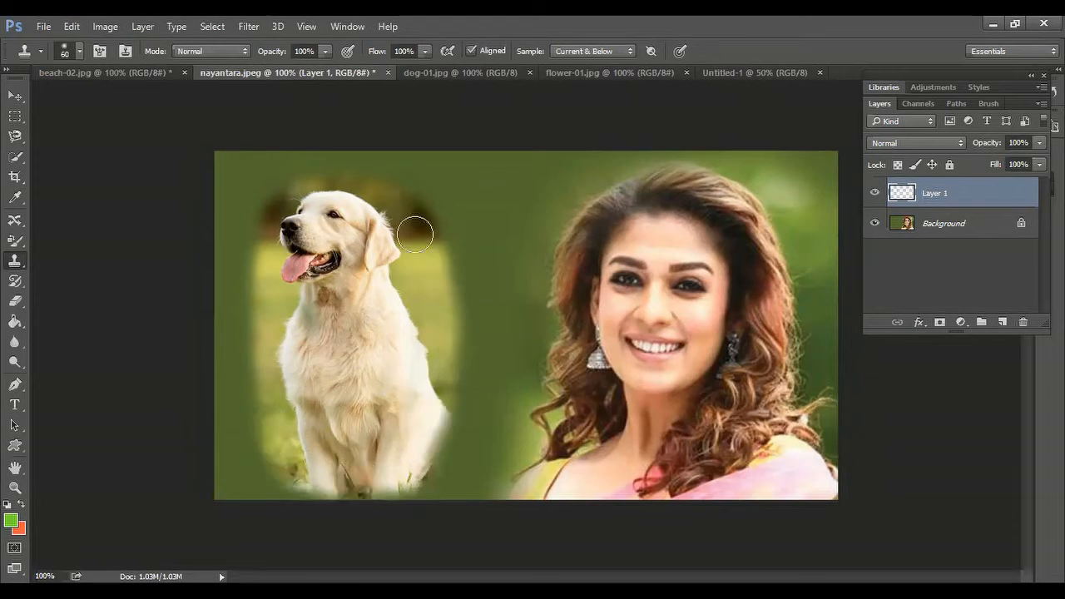
mouse_move(423, 318)
mouse_down()
mouse_move(395, 476)
mouse_move(452, 426)
mouse_move(451, 412)
mouse_move(428, 458)
mouse_move(448, 339)
mouse_move(435, 291)
mouse_up()
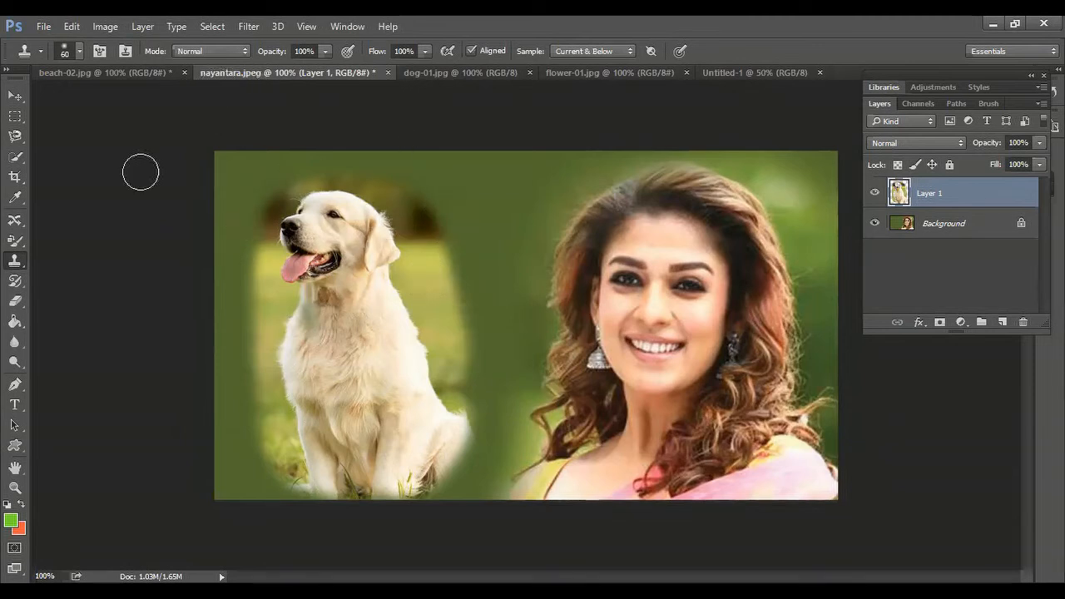
- Switch to dog-01.jpg and choose the Clone Stamp Tool from the stamp tool group
click(451, 74)
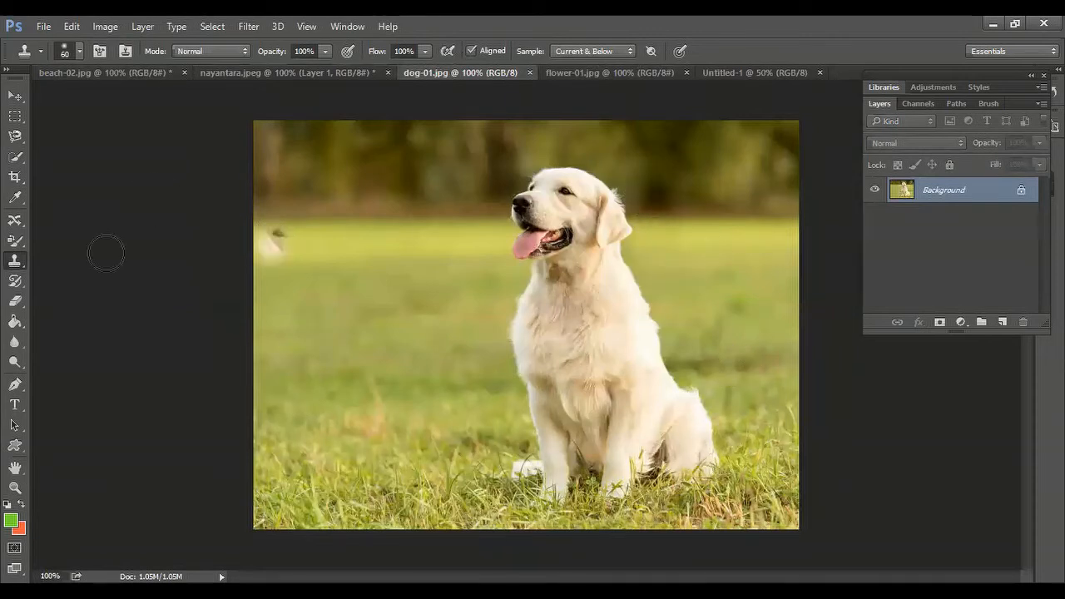
right_click(17, 265)
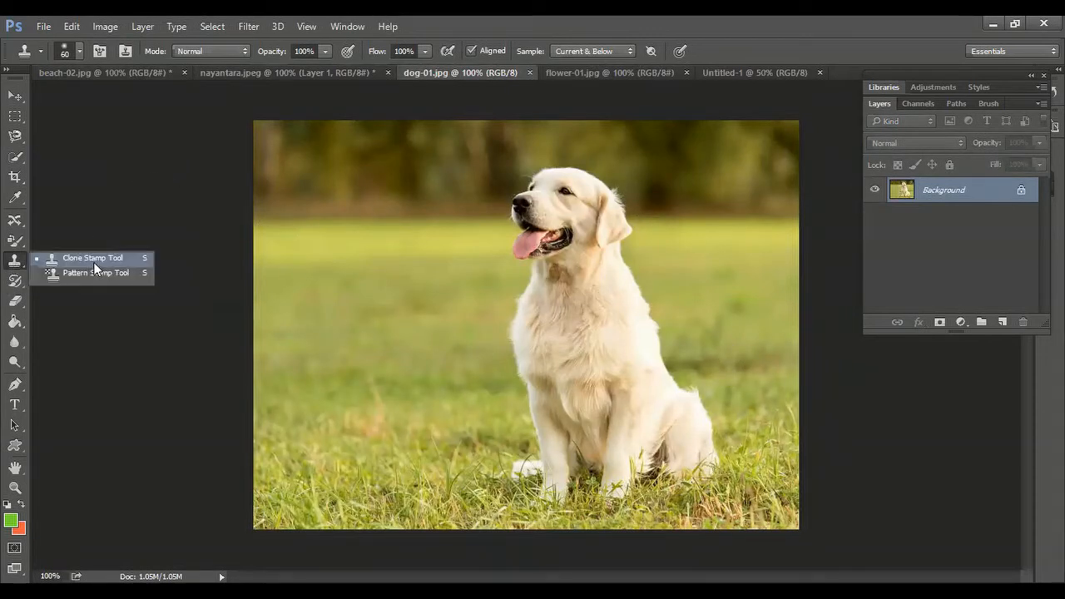
click(93, 258)
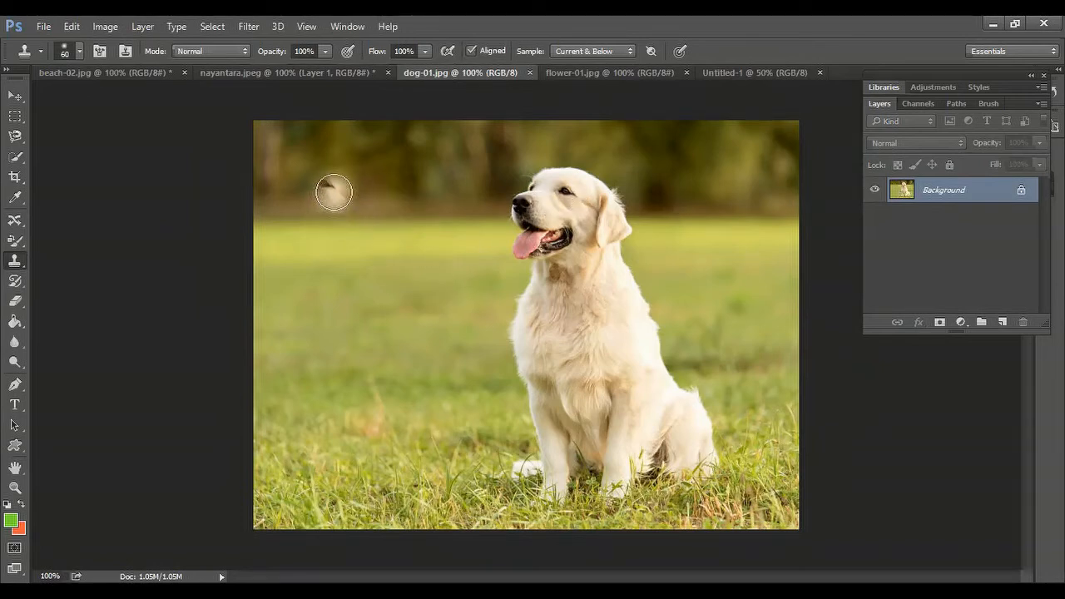
- Try cloning the full sitting dog onto the empty grass beside the original in dog-01.jpg, and undo the strokes
mouse_move(334, 193)
mouse_down()
mouse_move(303, 183)
mouse_move(298, 218)
mouse_move(311, 224)
mouse_move(347, 189)
mouse_move(384, 200)
mouse_move(405, 272)
mouse_move(385, 338)
mouse_move(350, 209)
mouse_move(321, 251)
mouse_move(290, 198)
mouse_move(277, 290)
mouse_move(314, 298)
mouse_move(334, 278)
mouse_move(326, 341)
mouse_move(293, 323)
mouse_move(313, 484)
mouse_move(340, 499)
mouse_move(439, 484)
mouse_move(410, 468)
mouse_move(377, 314)
mouse_move(369, 372)
mouse_move(337, 391)
mouse_move(337, 362)
mouse_move(333, 469)
mouse_move(358, 411)
mouse_move(361, 473)
mouse_move(408, 419)
mouse_move(435, 485)
mouse_move(391, 460)
mouse_move(362, 340)
mouse_move(369, 247)
mouse_move(465, 470)
mouse_move(455, 483)
mouse_move(331, 480)
mouse_move(312, 460)
mouse_move(299, 393)
mouse_move(304, 480)
mouse_move(431, 472)
mouse_up()
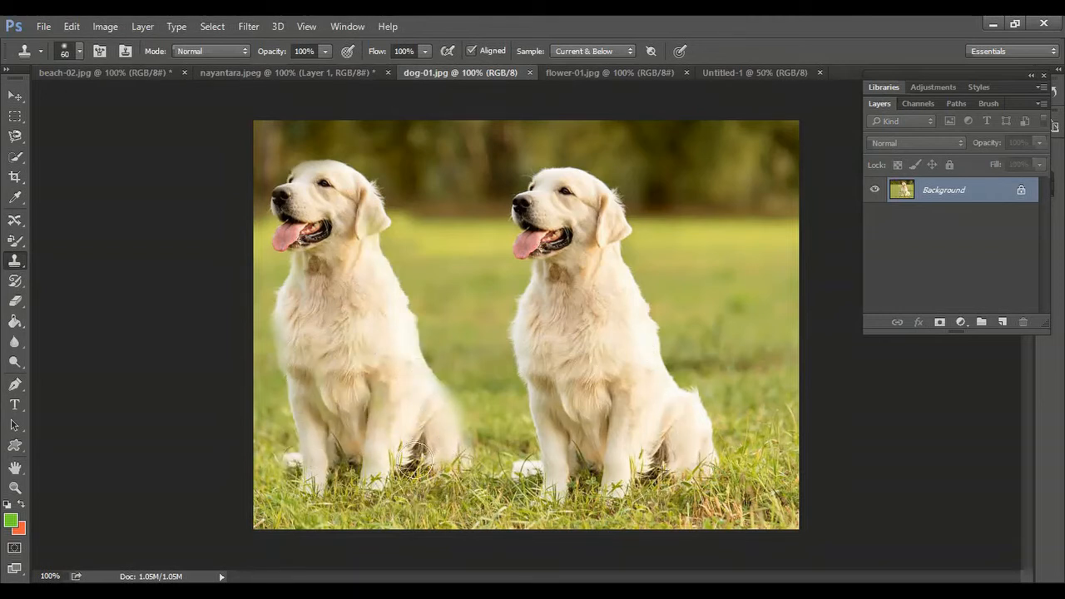
drag(293, 372, 289, 277)
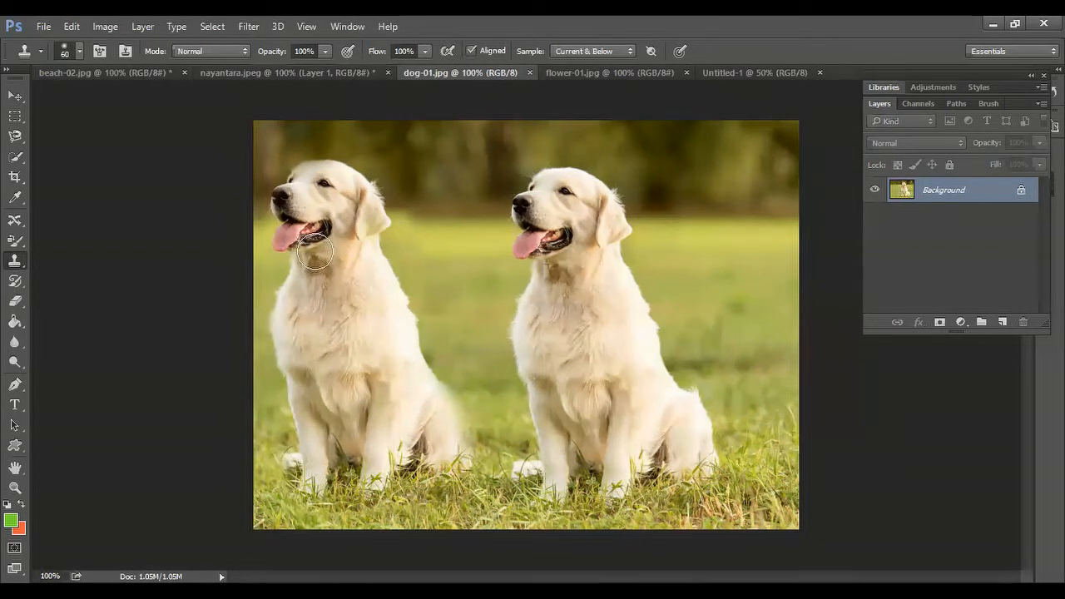
drag(308, 325, 368, 330)
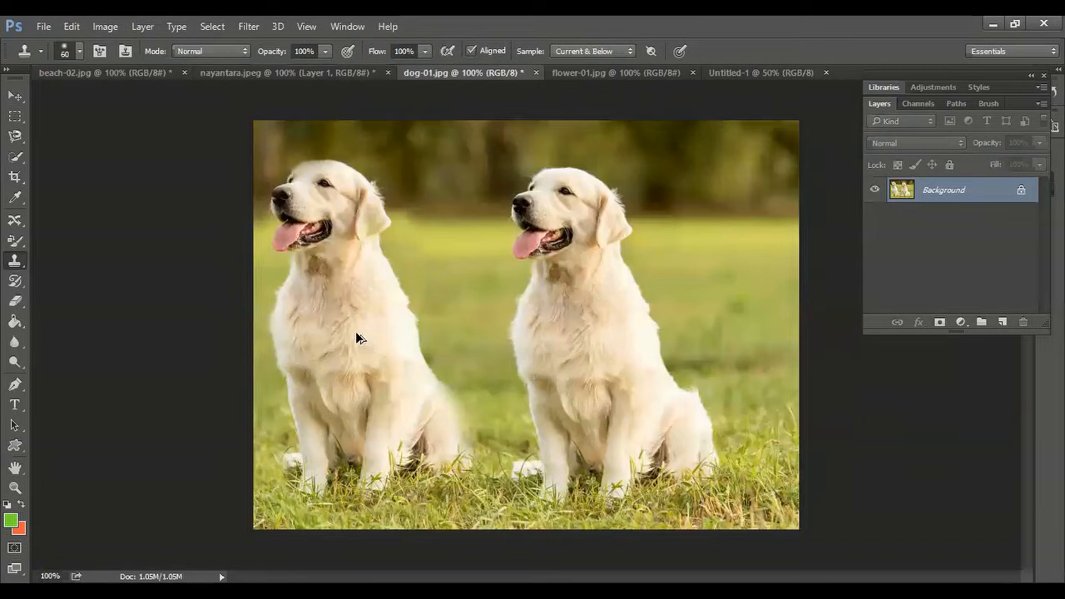
key(ctrl+alt+z)
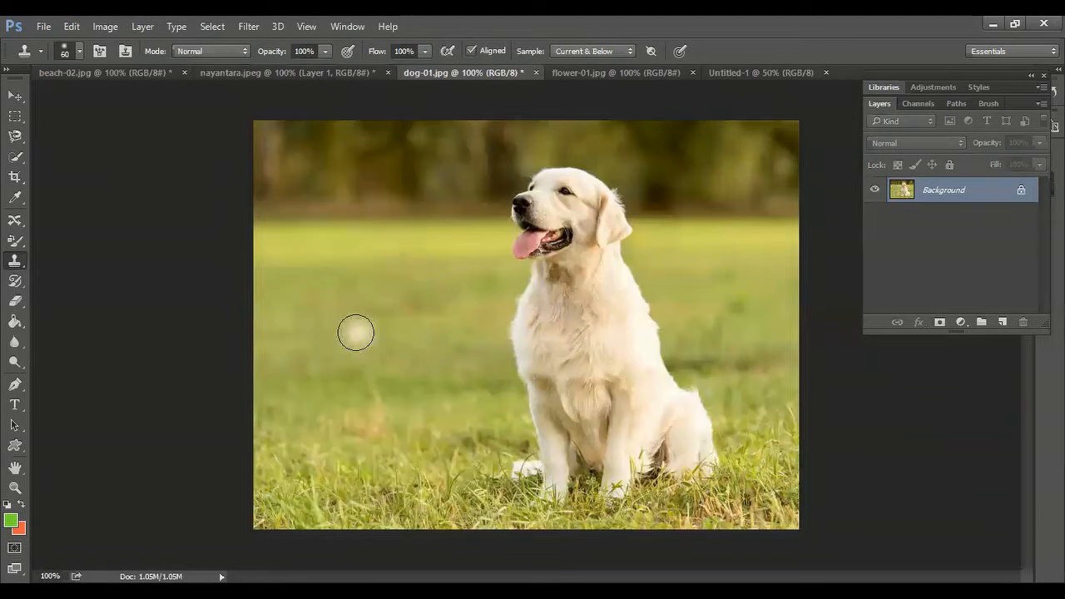
- Open the Clone Source settings for the Clone Stamp tool
click(125, 52)
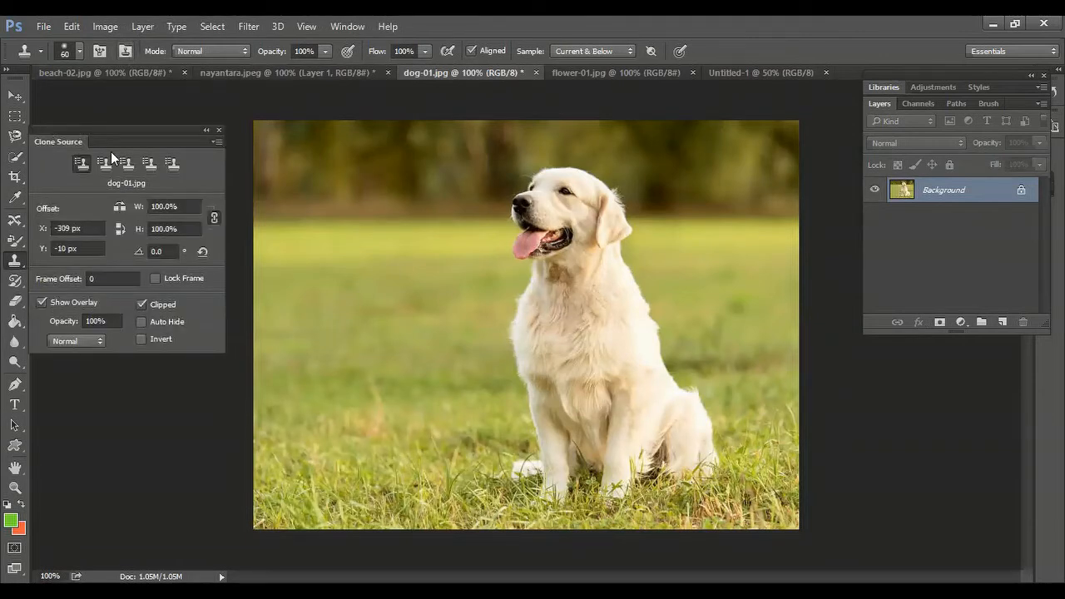
click(216, 133)
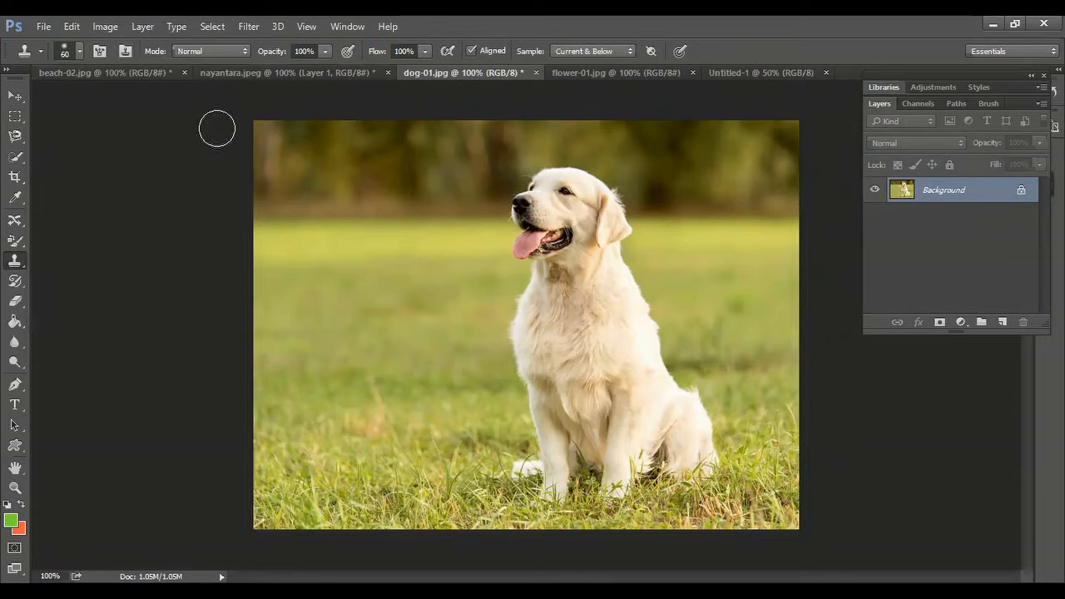
click(357, 30)
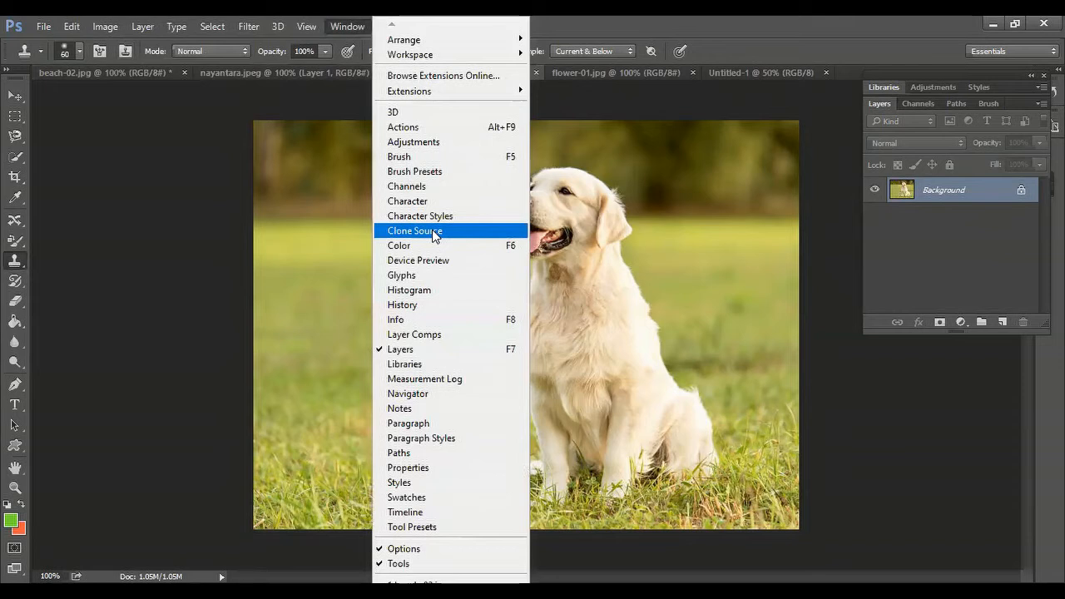
click(431, 232)
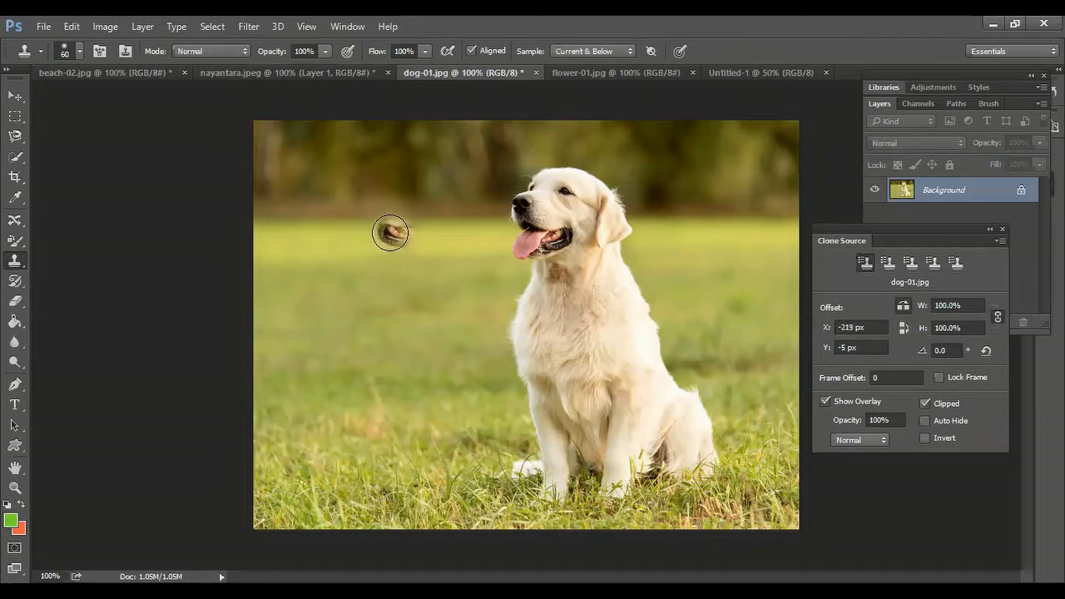
- Try cloning a horizontally flipped copy of the dog facing the original, and undo it
mouse_move(388, 233)
mouse_down()
mouse_move(368, 160)
mouse_move(330, 160)
mouse_move(304, 192)
mouse_move(378, 184)
mouse_move(321, 228)
mouse_move(350, 249)
mouse_move(392, 240)
mouse_move(407, 167)
mouse_move(427, 184)
mouse_move(443, 224)
mouse_move(426, 229)
mouse_move(426, 258)
mouse_move(319, 285)
mouse_move(329, 342)
mouse_move(374, 282)
mouse_move(360, 354)
mouse_move(411, 297)
mouse_move(412, 273)
mouse_move(426, 482)
mouse_move(341, 502)
mouse_move(315, 482)
mouse_move(307, 347)
mouse_move(319, 335)
mouse_move(362, 399)
mouse_move(382, 374)
mouse_move(357, 477)
mouse_move(416, 376)
mouse_move(405, 403)
mouse_move(432, 502)
mouse_move(324, 490)
mouse_move(305, 472)
mouse_move(301, 367)
mouse_move(307, 427)
mouse_move(289, 362)
mouse_move(275, 392)
mouse_up()
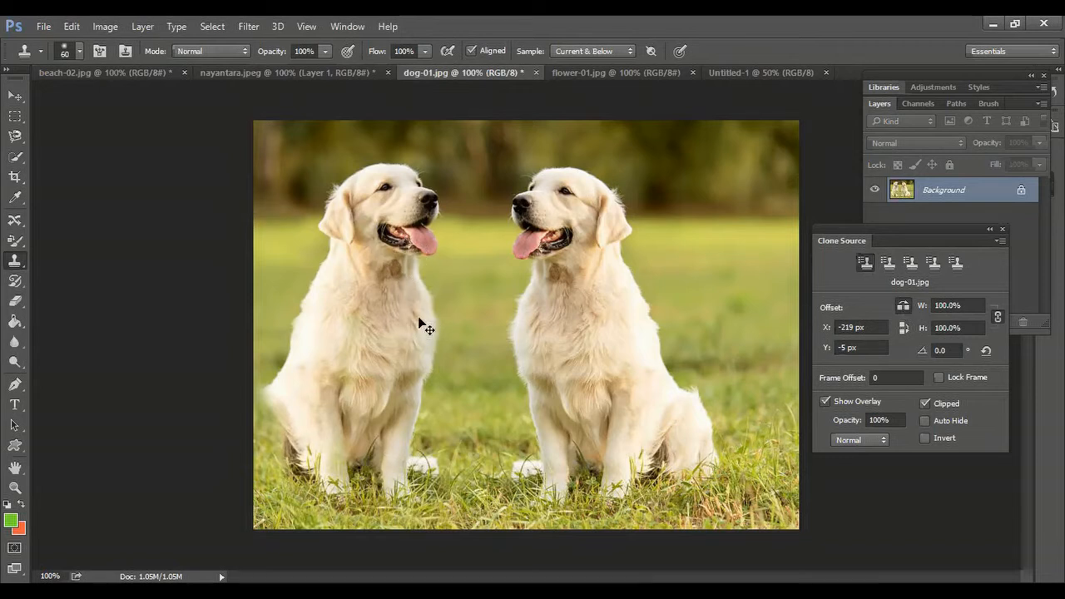
key(ctrl+z)
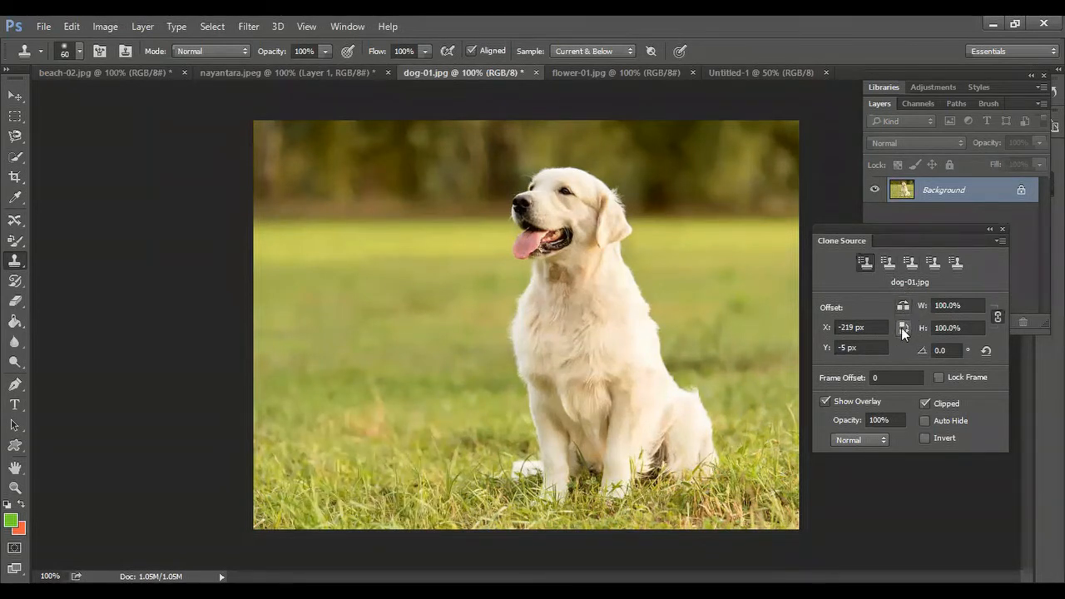
click(749, 74)
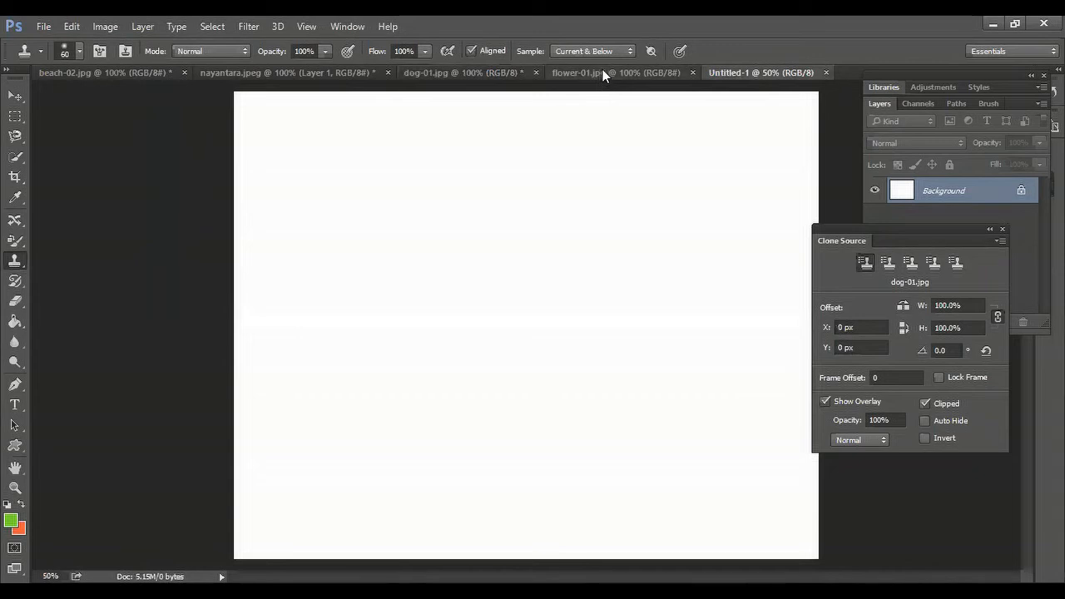
click(602, 72)
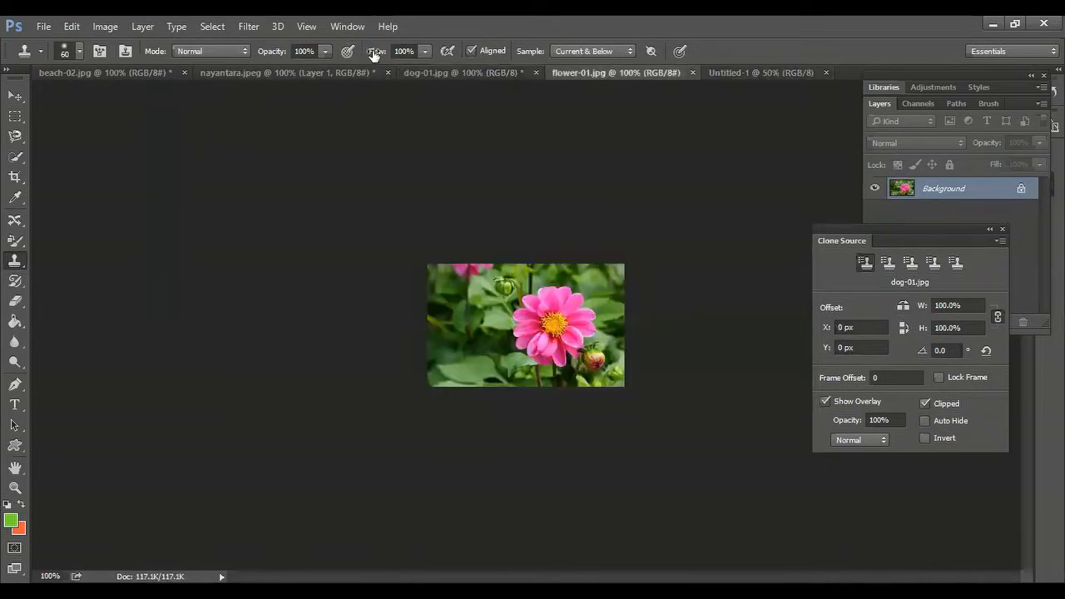
click(466, 73)
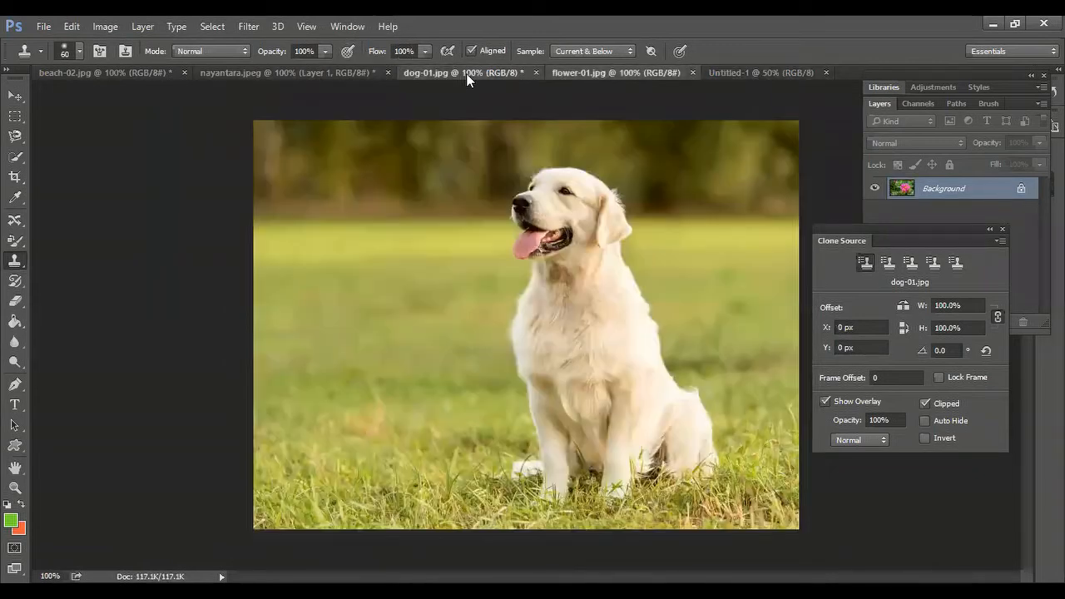
click(301, 72)
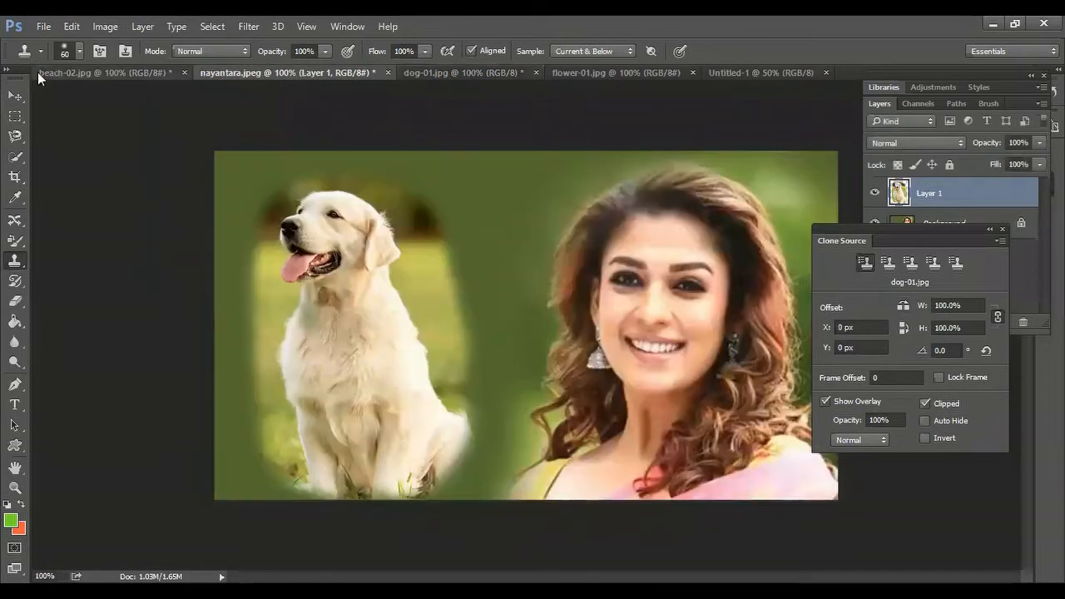
- Open beach-02.jpg from the Class-08 folder and close it without saving its changes
click(47, 25)
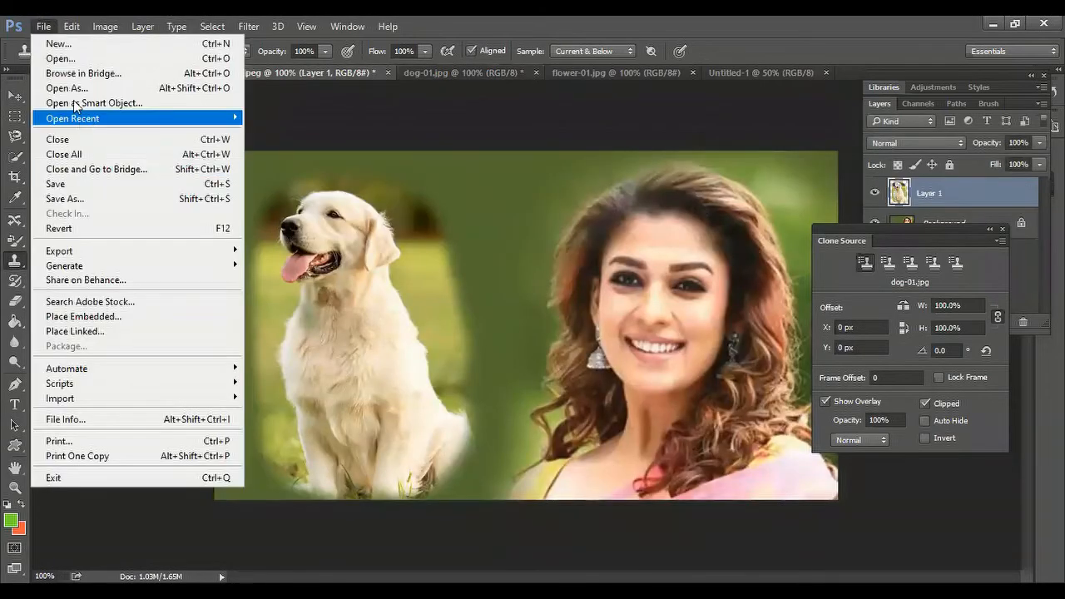
click(67, 58)
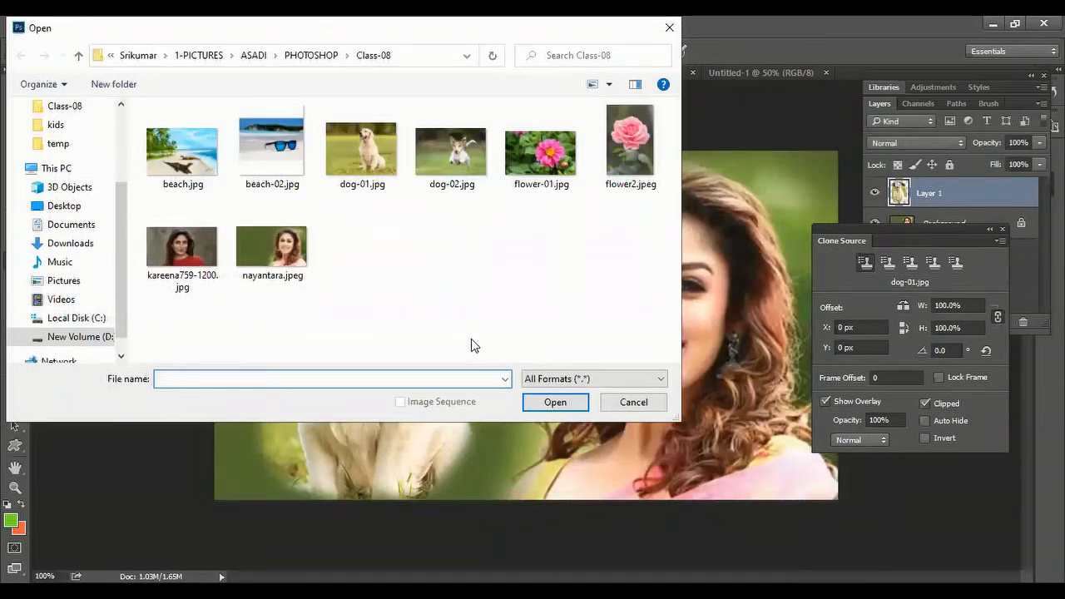
click(283, 148)
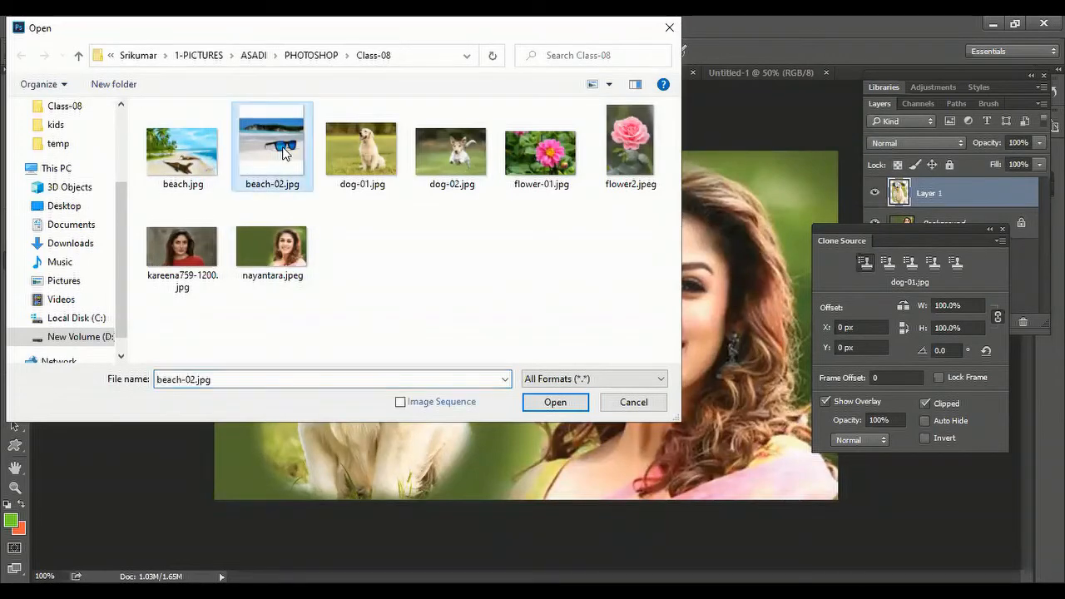
click(555, 402)
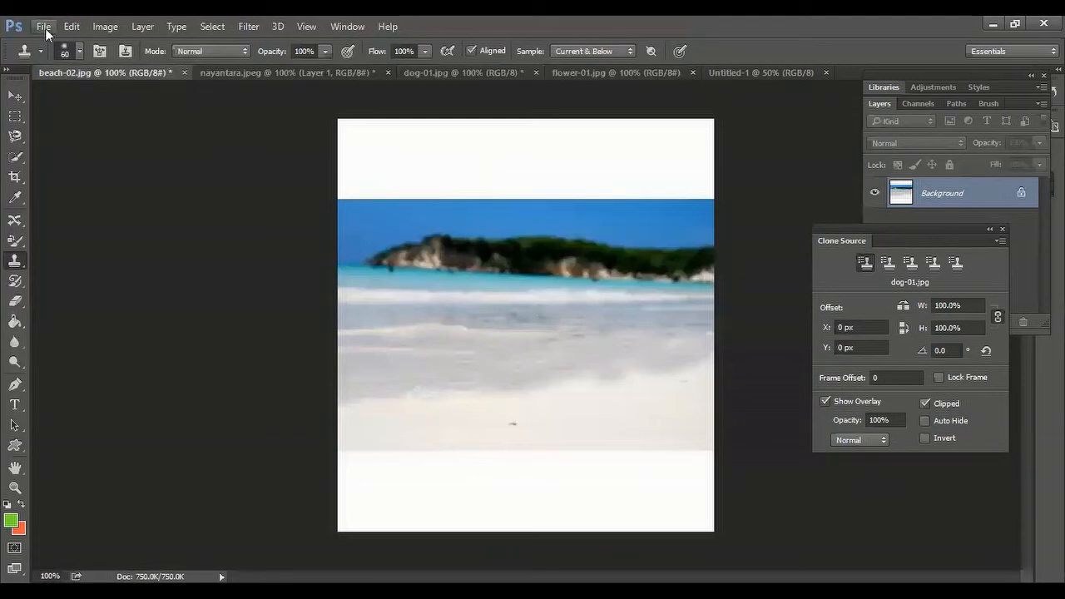
click(45, 25)
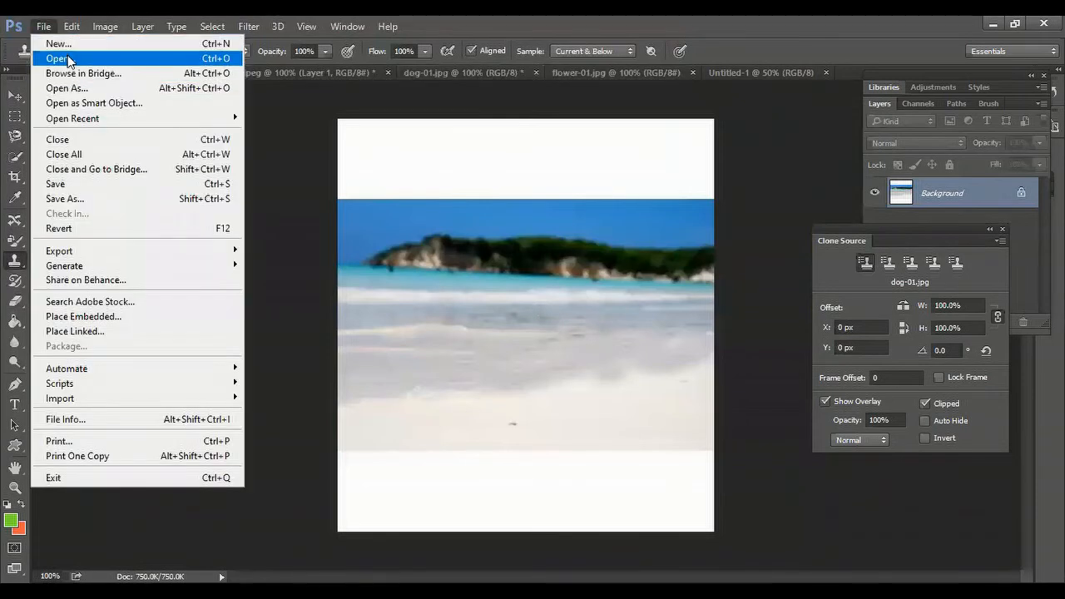
click(82, 143)
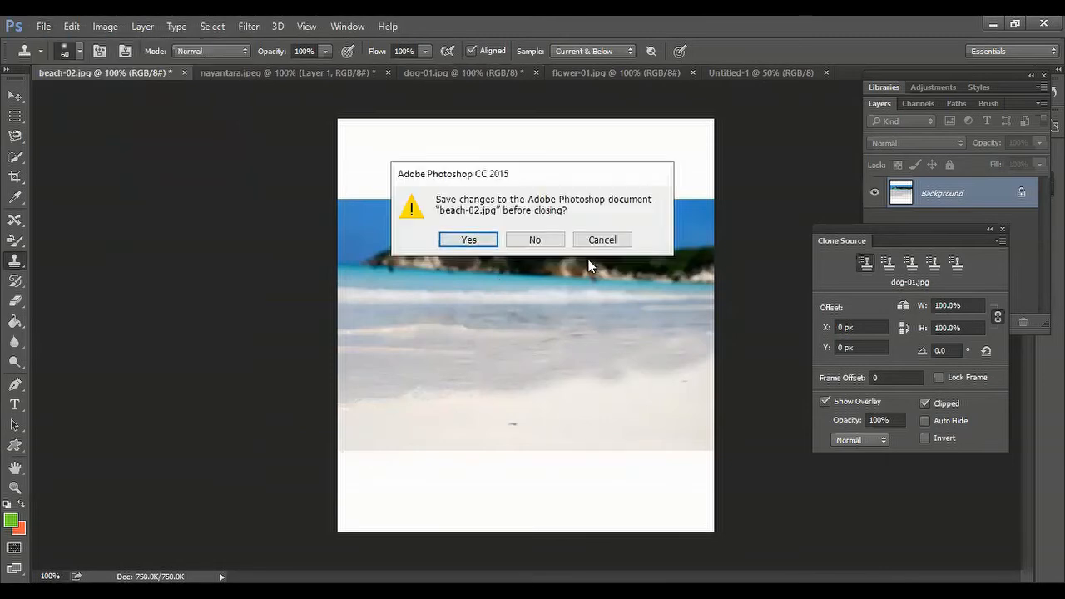
click(535, 239)
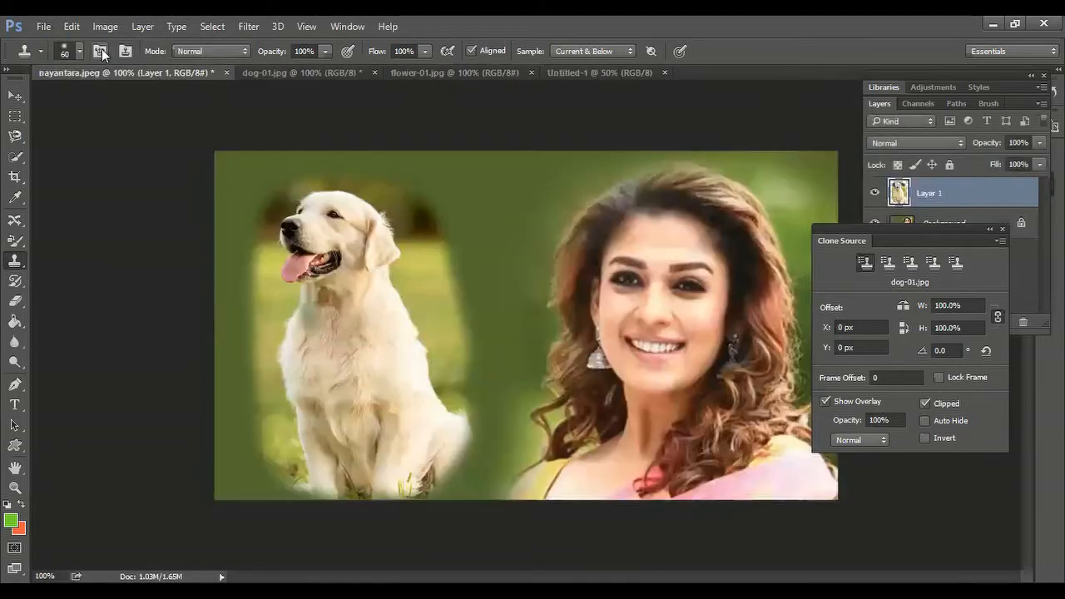
- Open beach.jpg from the Class-08 folder
click(42, 25)
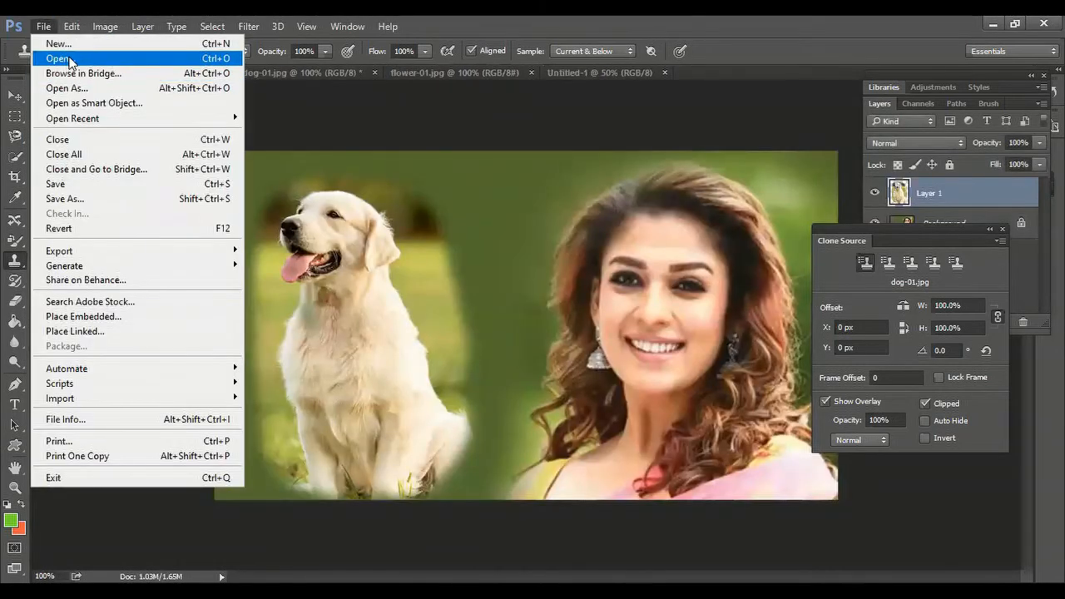
click(65, 58)
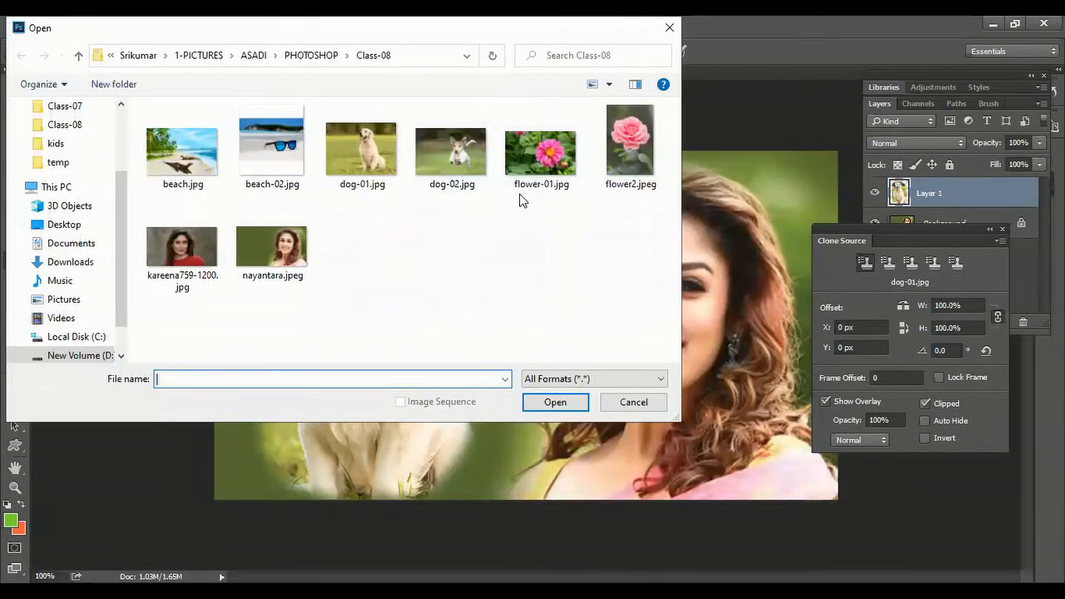
click(203, 182)
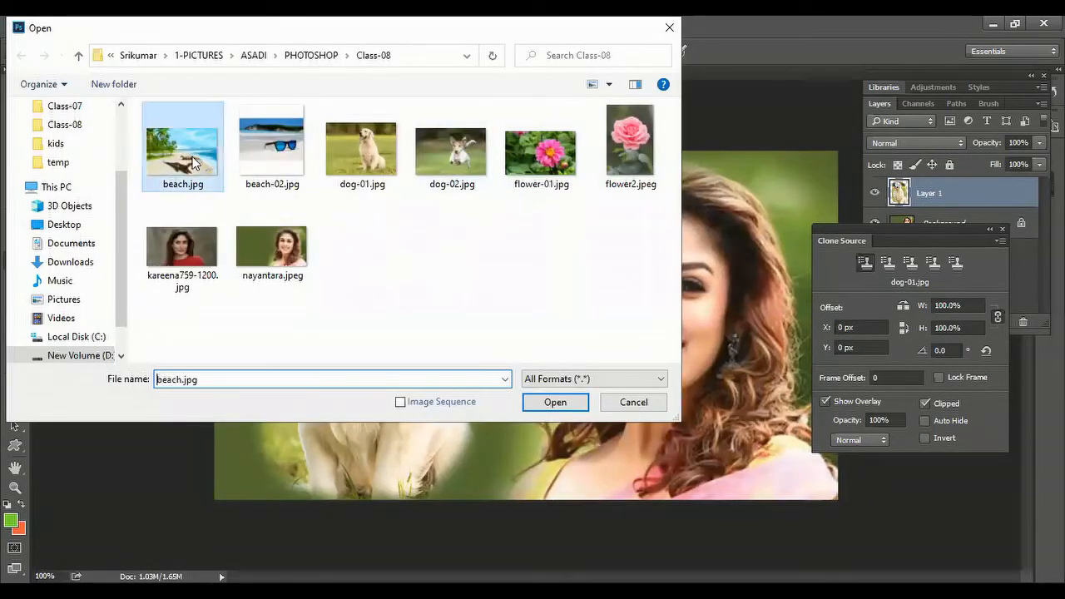
click(555, 403)
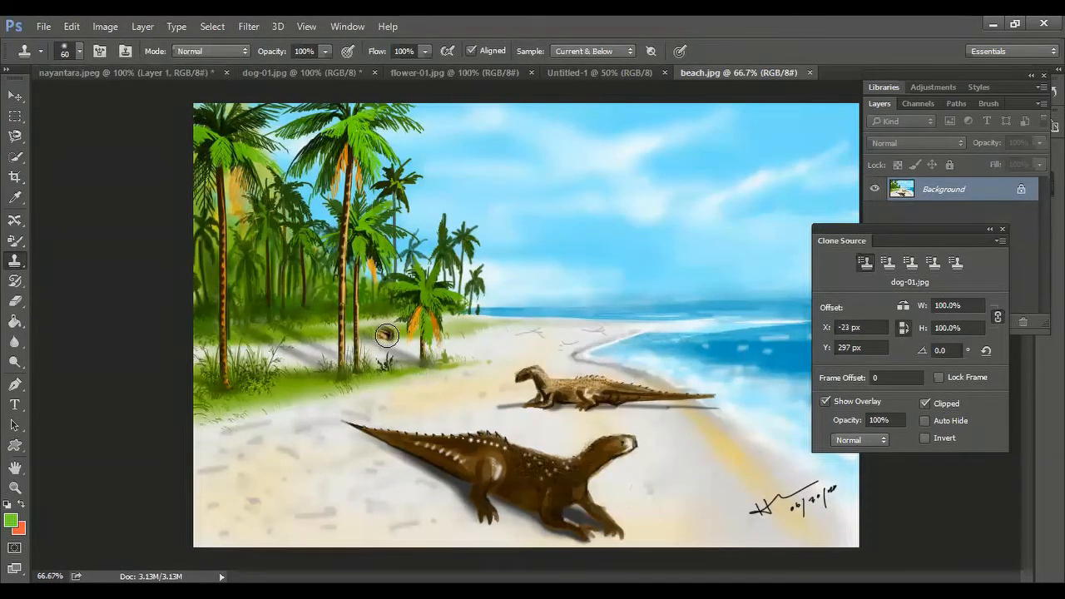
- Sample the smaller lizard's body and try cloning it vertically flipped over the shoreline, undoing the stroke
alt+click(597, 390)
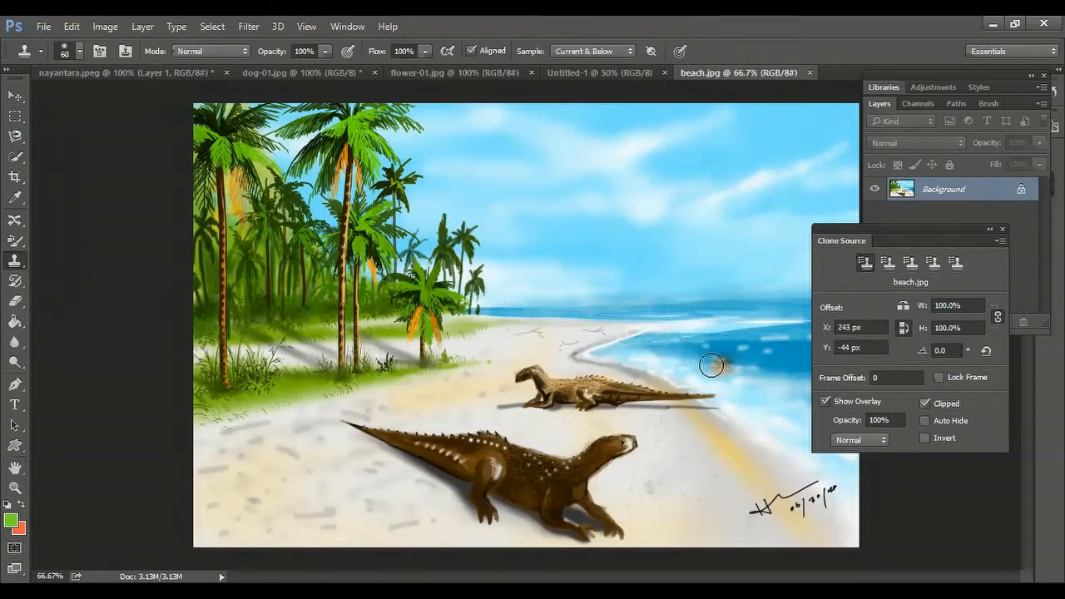
mouse_move(711, 364)
mouse_down()
mouse_move(549, 343)
mouse_move(585, 322)
mouse_move(734, 332)
mouse_move(604, 303)
mouse_move(529, 333)
mouse_move(601, 325)
mouse_up()
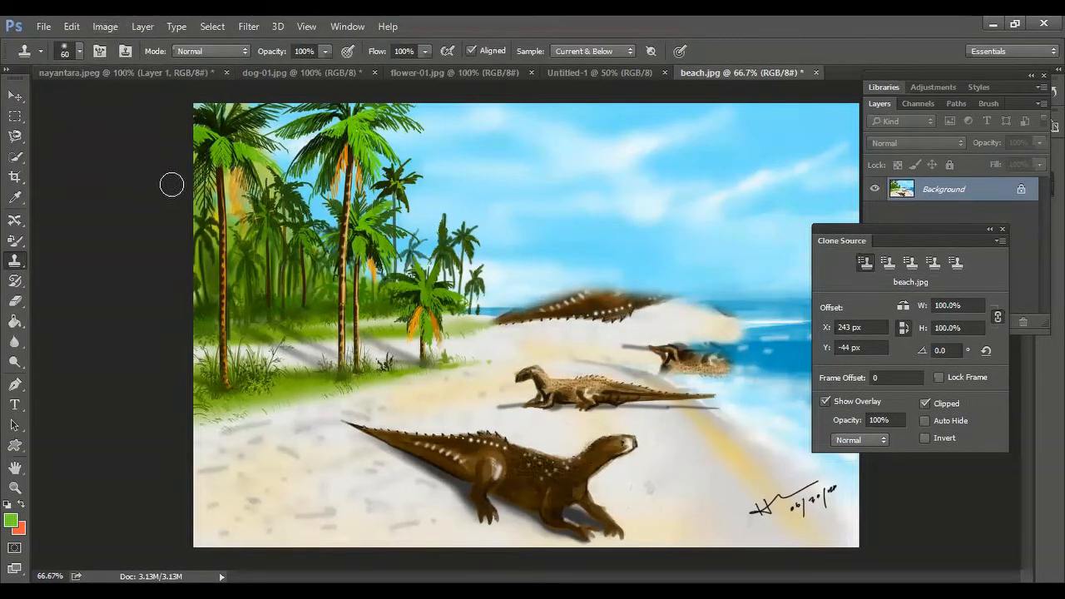
key(ctrl+z)
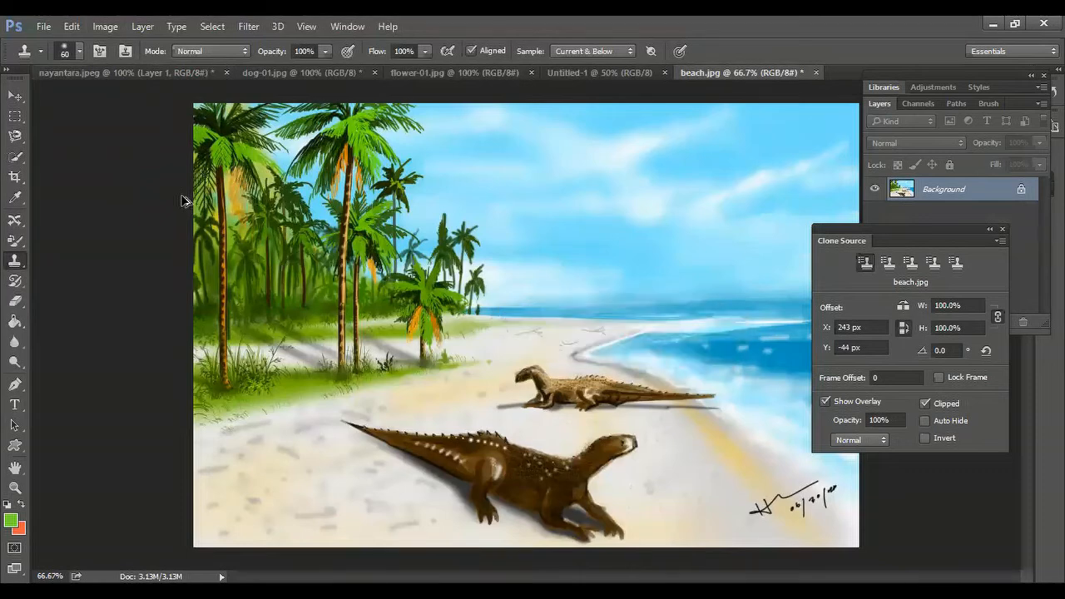
- Resample the smaller lizard and clone a vertically flipped copy onto the sand just above it, with 0.0° rotation
alt+click(558, 388)
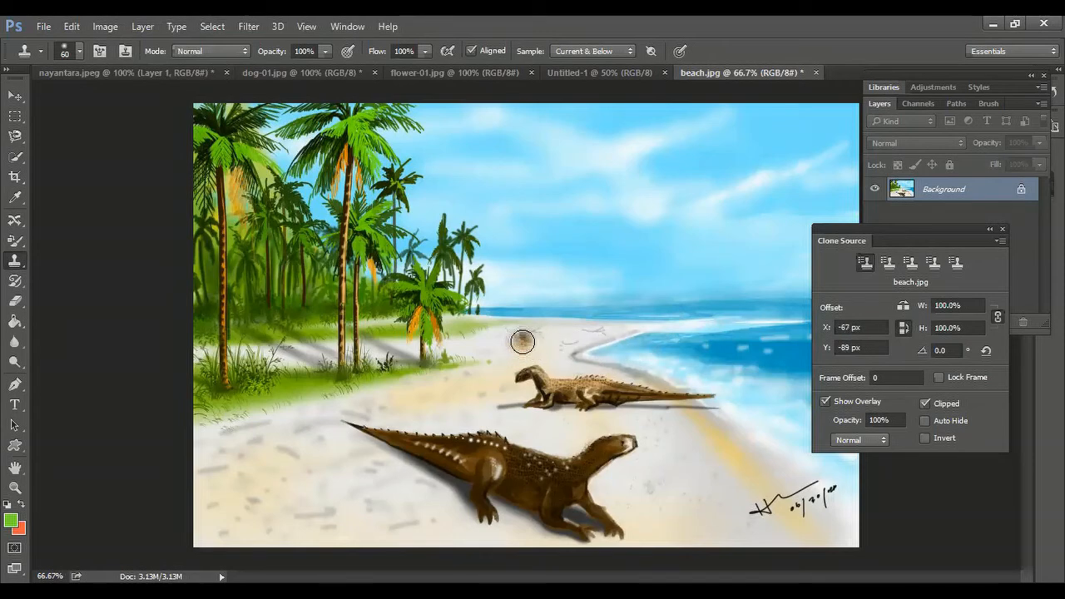
click(985, 351)
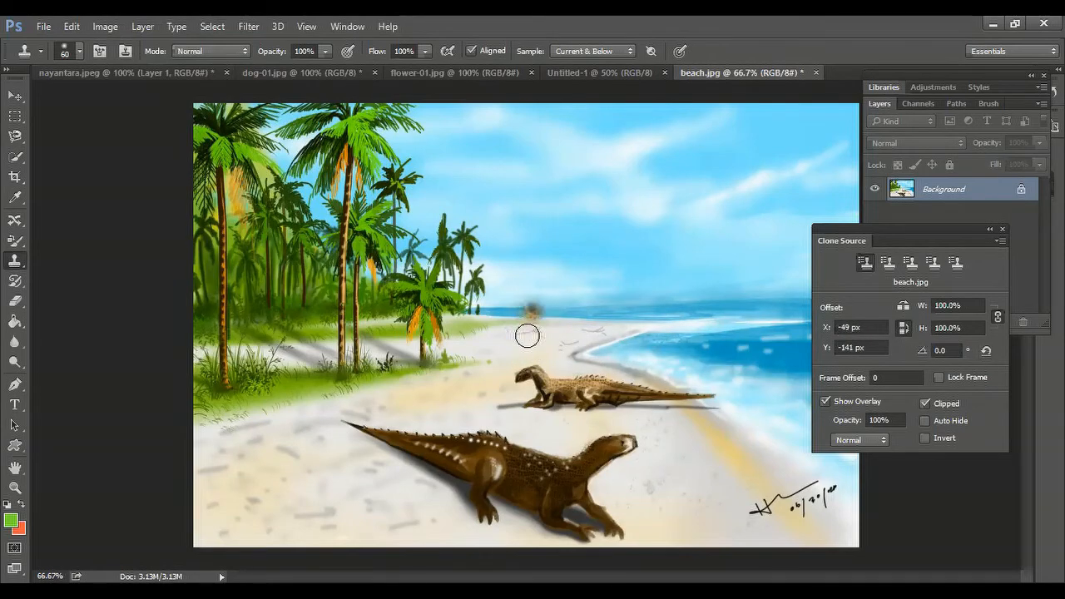
mouse_move(527, 333)
mouse_down()
mouse_move(667, 347)
mouse_move(640, 333)
mouse_move(477, 328)
mouse_move(484, 338)
mouse_move(565, 341)
mouse_move(508, 347)
mouse_move(514, 355)
mouse_move(669, 335)
mouse_move(491, 315)
mouse_move(597, 324)
mouse_up()
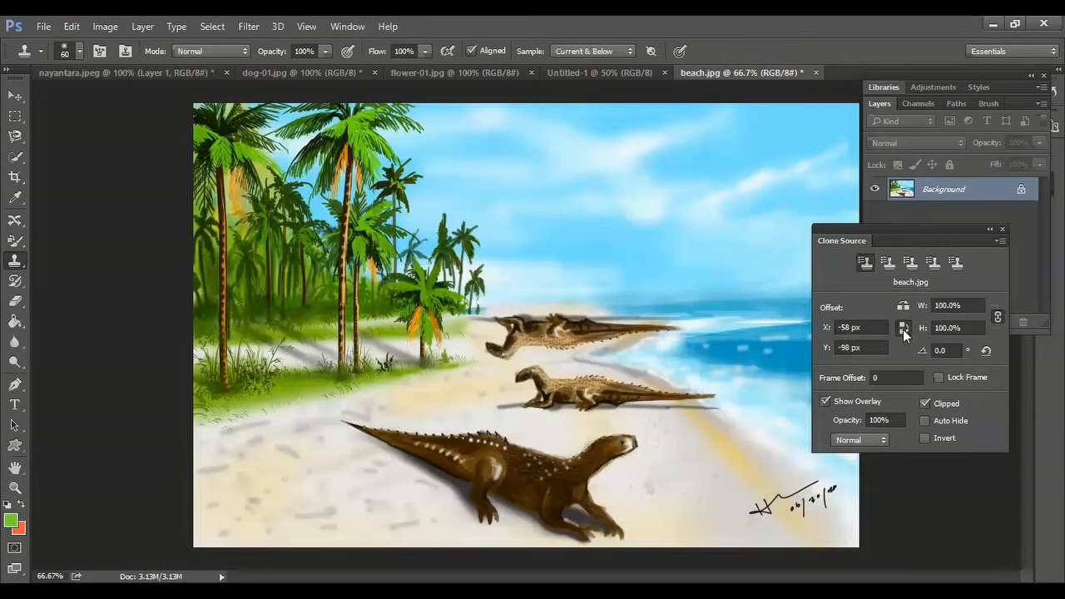
- Switch to dog-01.jpg, add a new empty layer and sample the dog's mouth as the clone source
click(437, 71)
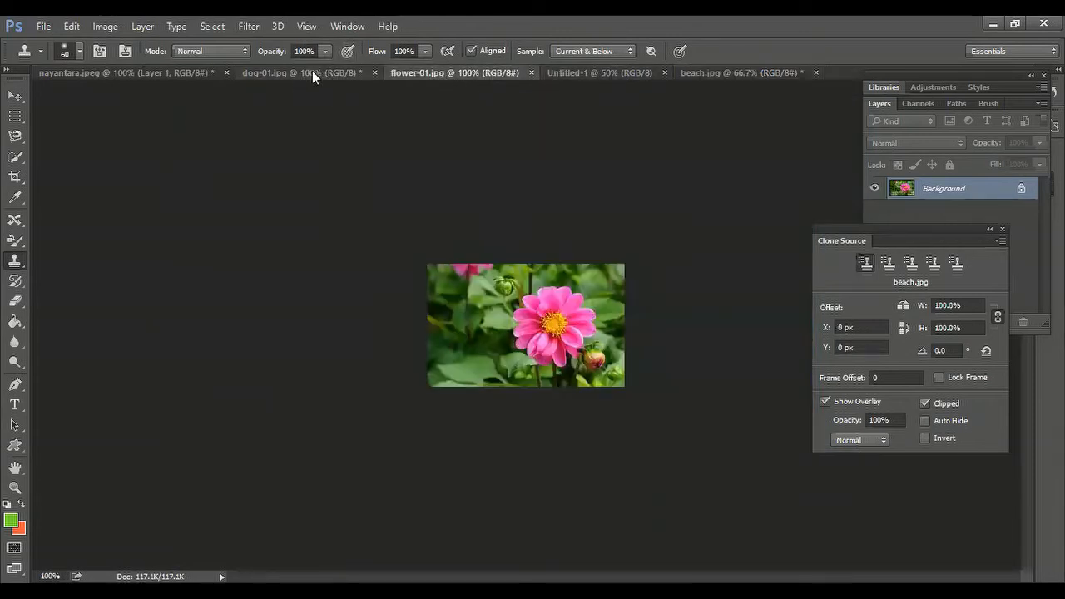
click(312, 71)
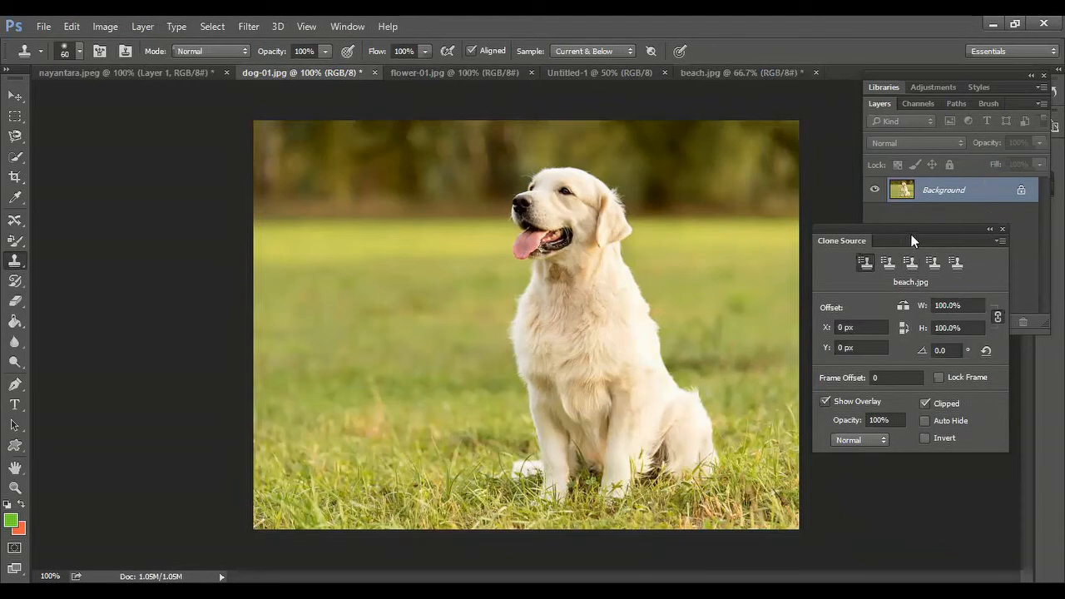
click(1005, 323)
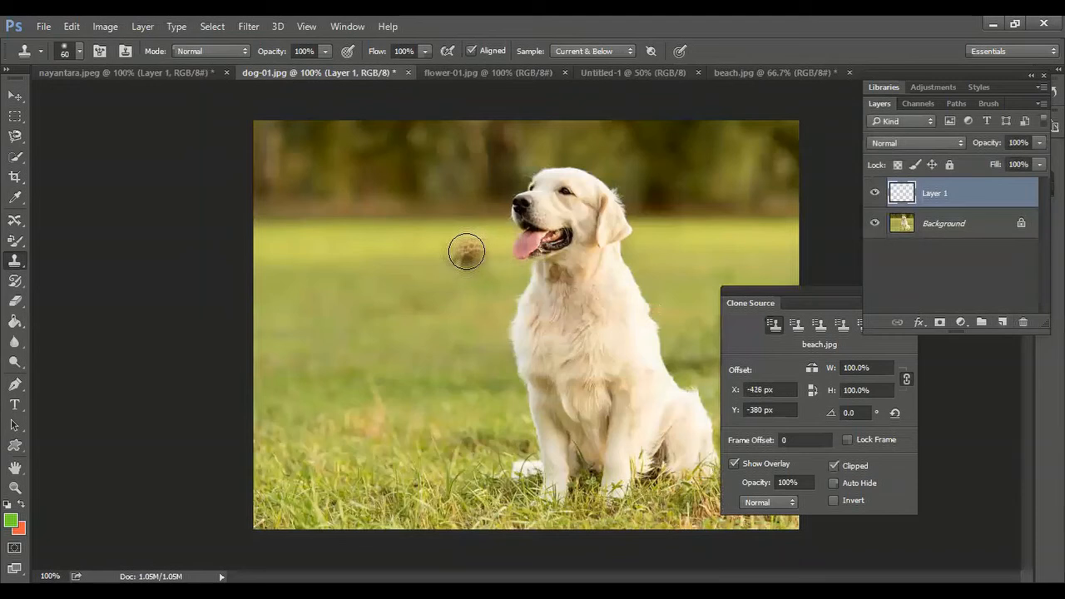
alt+click(550, 236)
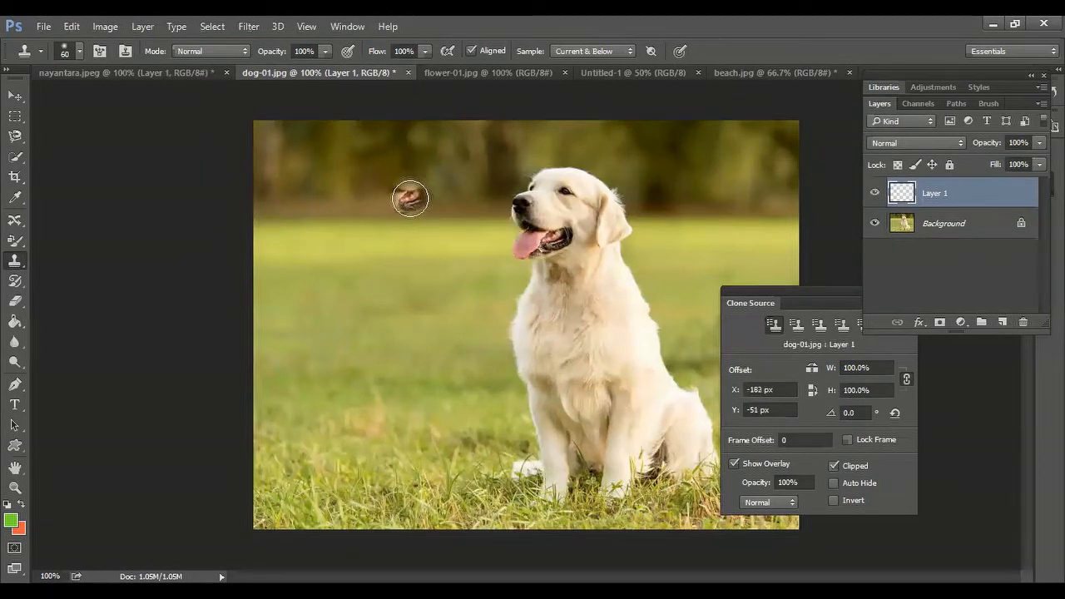
- Clone a full-size dog beside the original on Layer 1, try scaling the copy to about 54%, and undo both
mouse_move(421, 230)
mouse_down()
mouse_move(391, 187)
mouse_move(385, 228)
mouse_move(444, 184)
mouse_move(405, 297)
mouse_move(388, 438)
mouse_move(453, 462)
mouse_move(420, 397)
mouse_move(453, 245)
mouse_move(466, 240)
mouse_move(469, 468)
mouse_move(503, 487)
mouse_move(470, 233)
mouse_move(513, 404)
mouse_move(495, 471)
mouse_move(428, 489)
mouse_up()
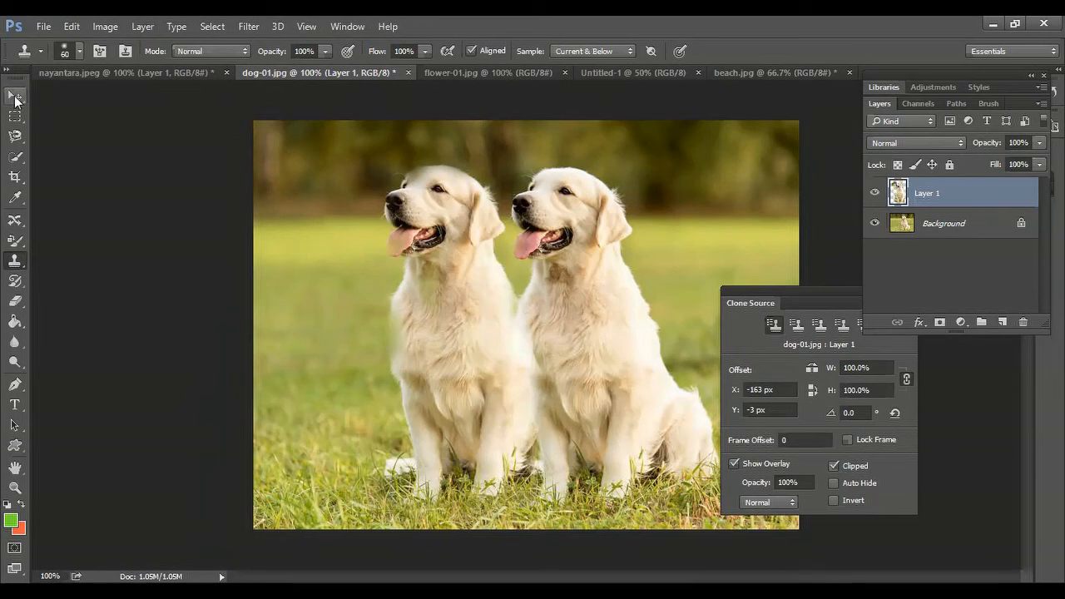
click(15, 98)
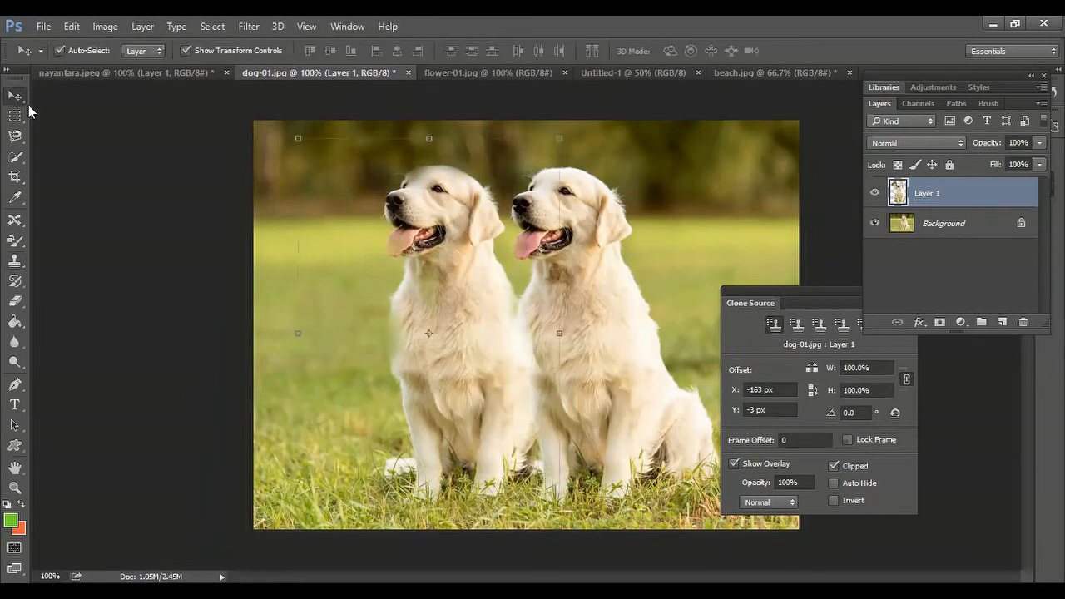
drag(298, 138, 414, 235)
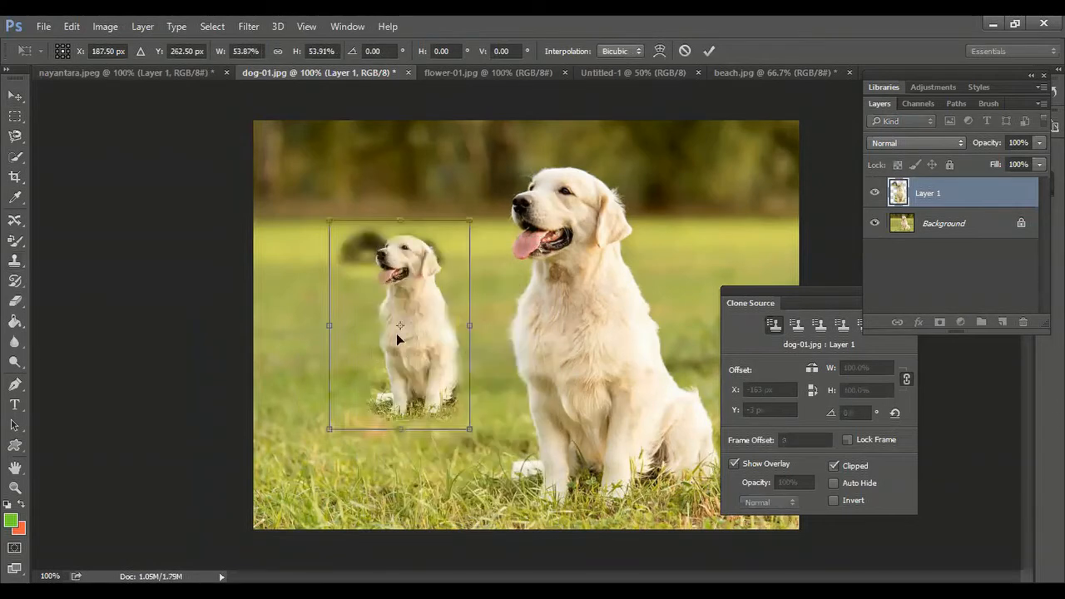
click(684, 51)
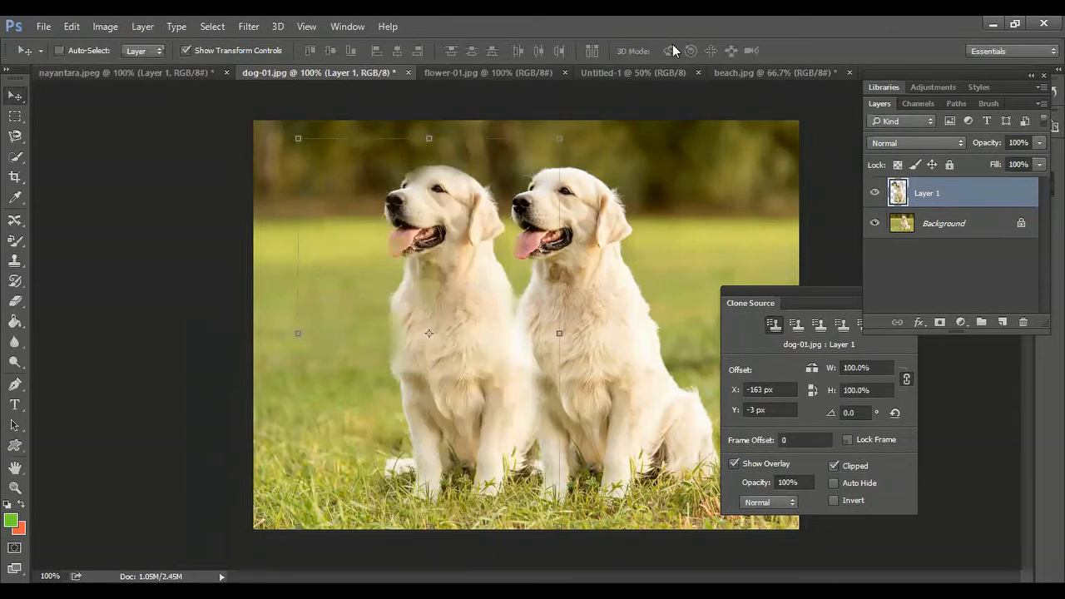
key(ctrl+z)
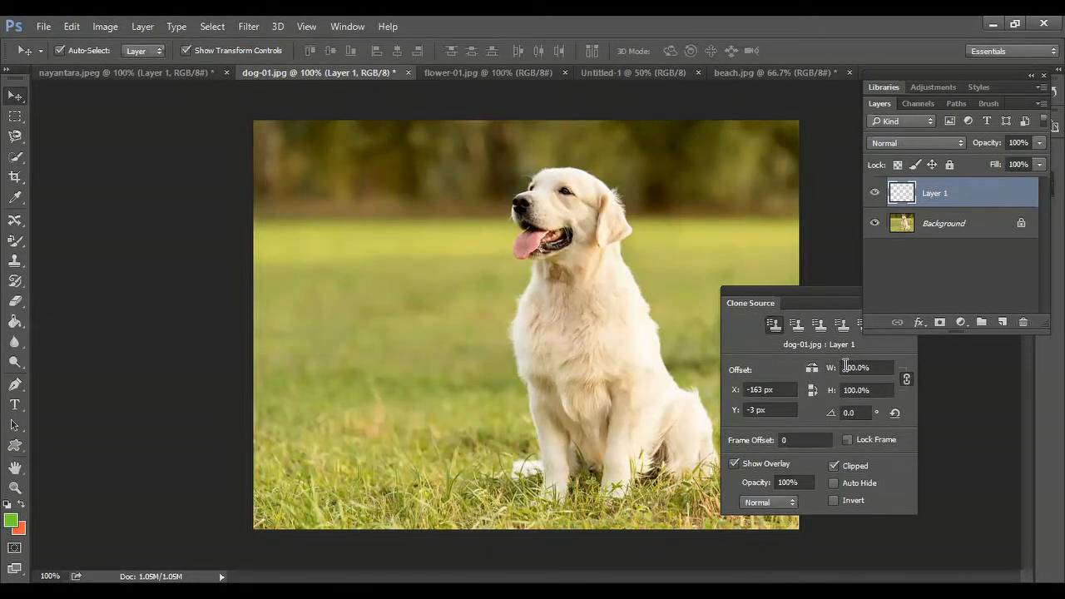
- Set the clone source scale to 50% and make the Background layer active for the Clone Stamp tool
drag(848, 368, 887, 368)
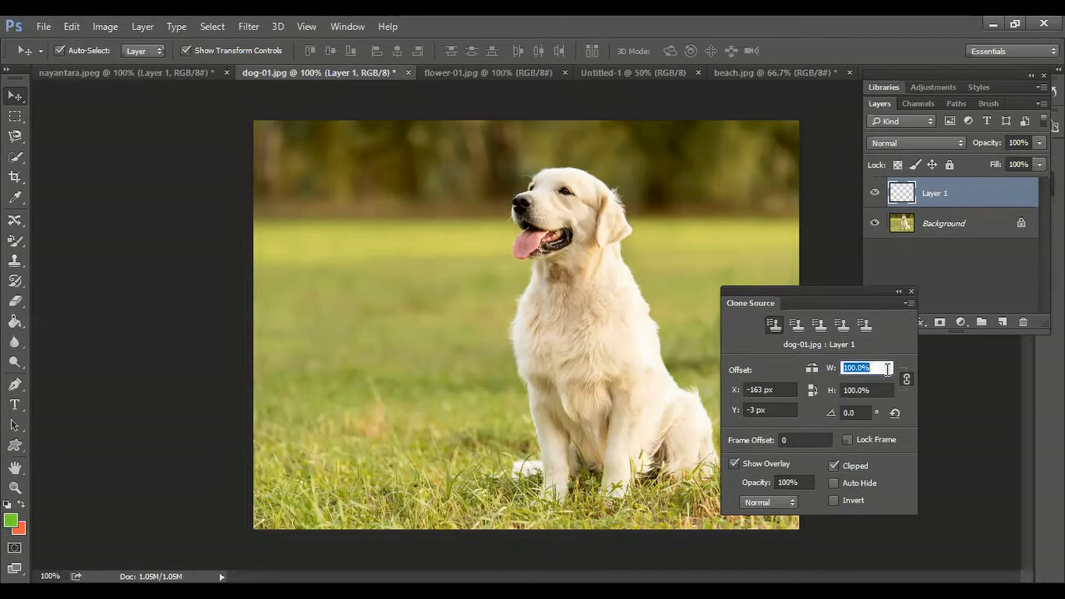
text(50)
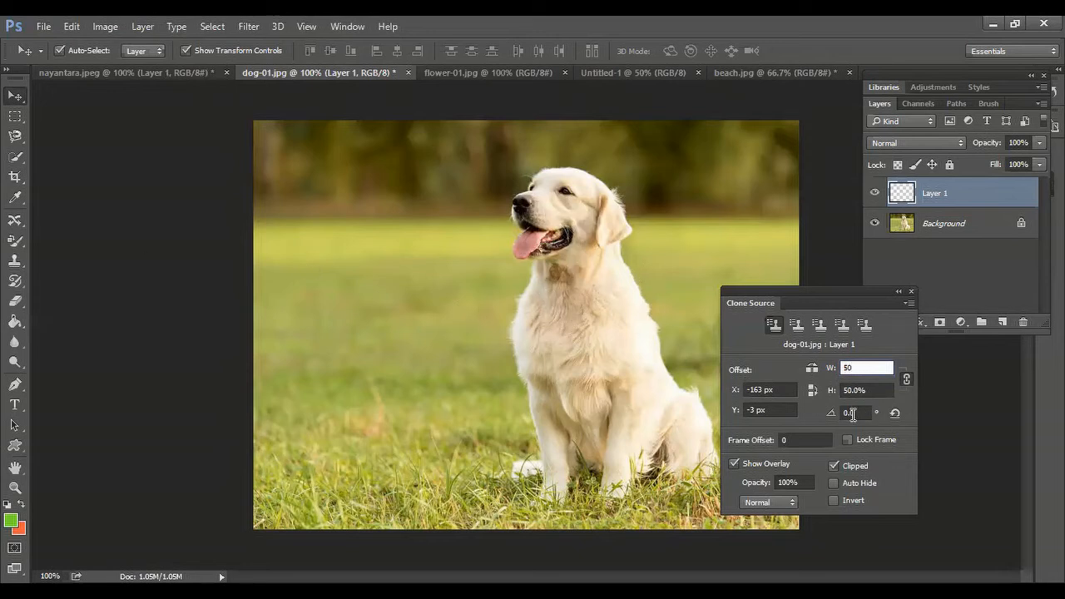
click(541, 243)
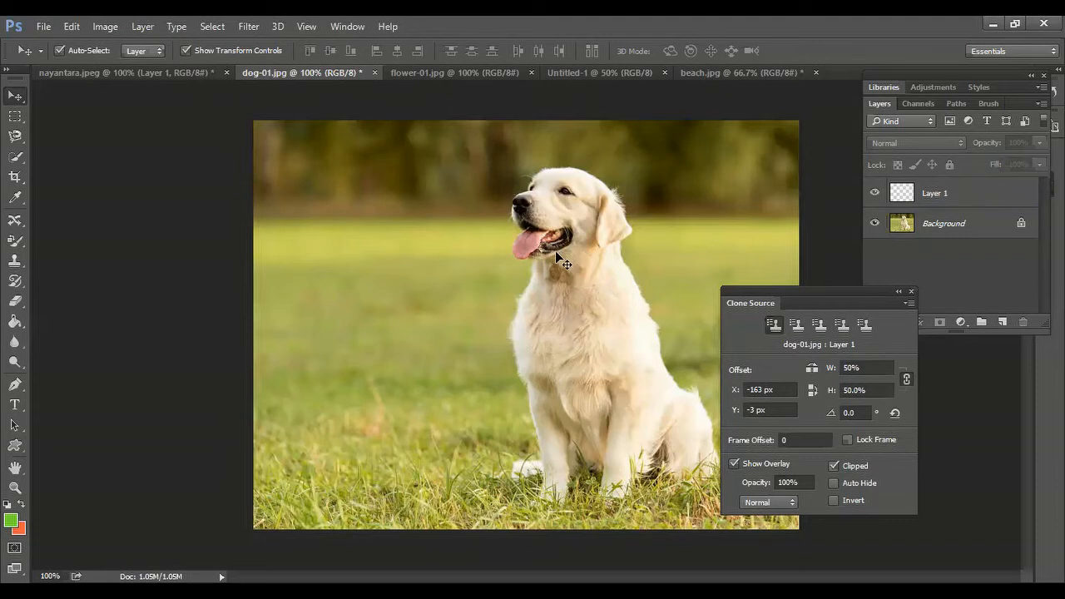
click(15, 264)
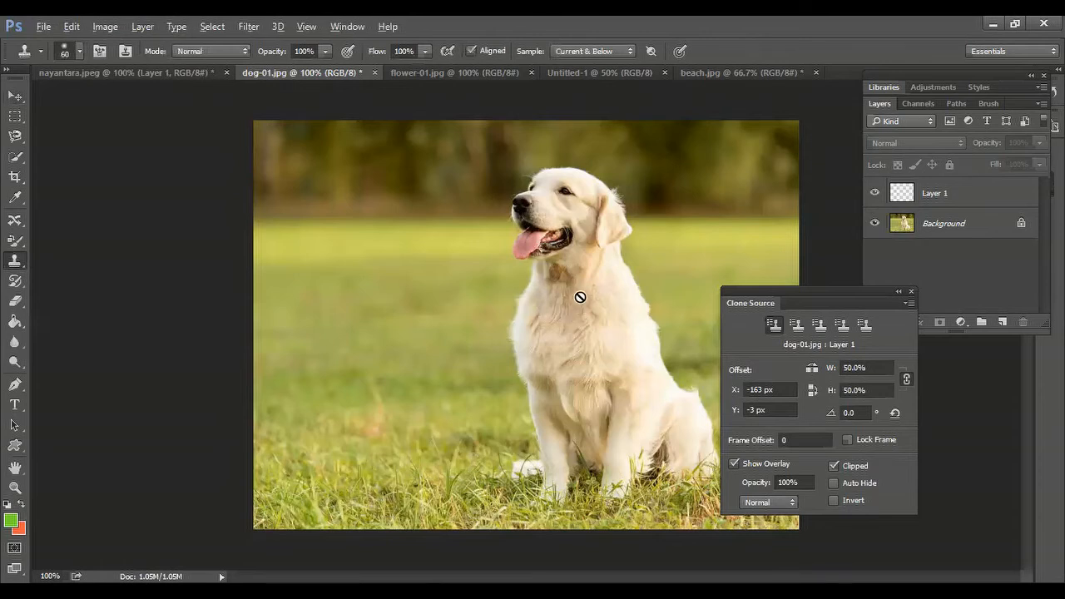
key(alt)
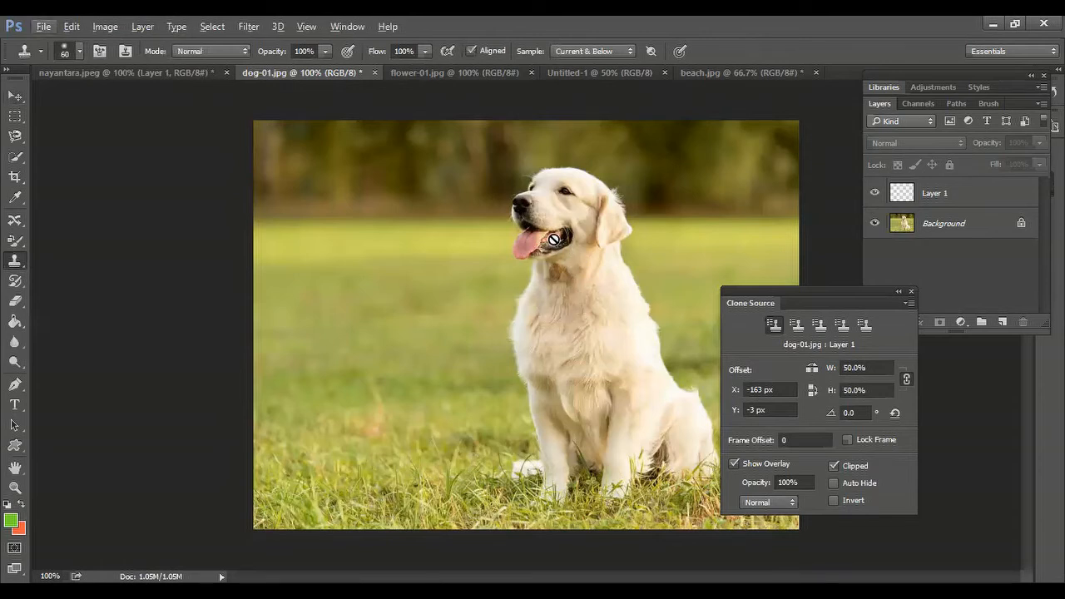
click(974, 202)
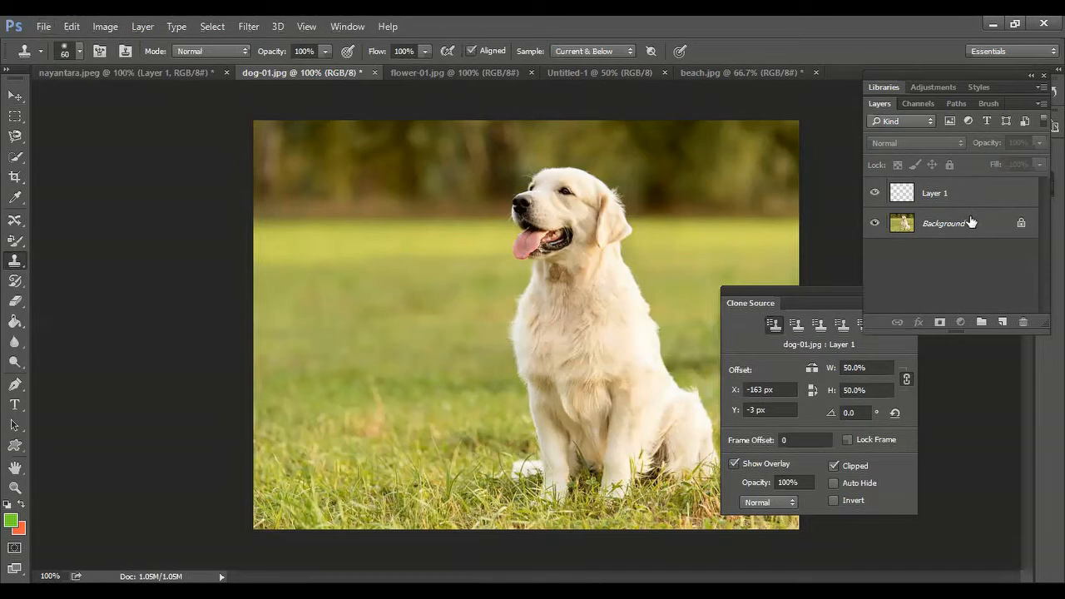
click(974, 224)
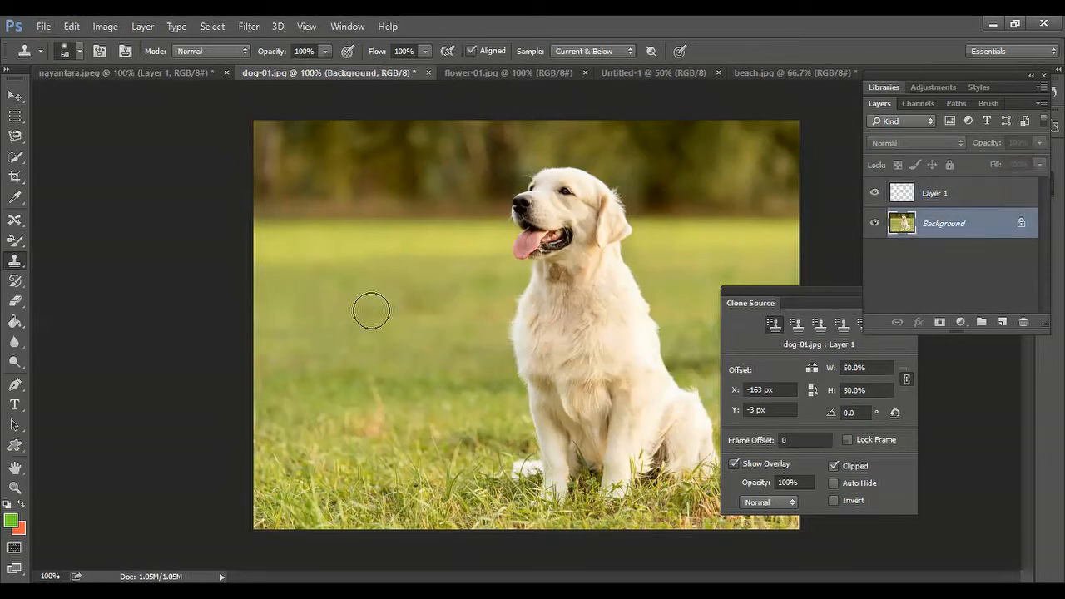
- Sample the dog's mouth and clone a half-size dog onto the grass in front of the original
alt+click(554, 239)
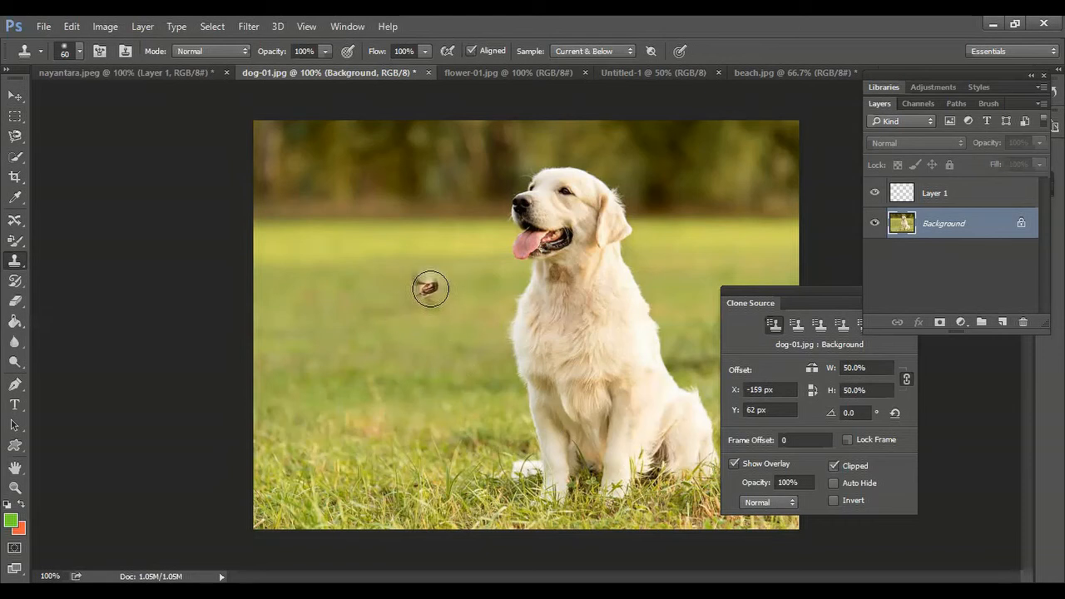
mouse_move(411, 264)
mouse_down()
mouse_move(332, 243)
mouse_move(396, 266)
mouse_move(438, 252)
mouse_move(433, 320)
mouse_up()
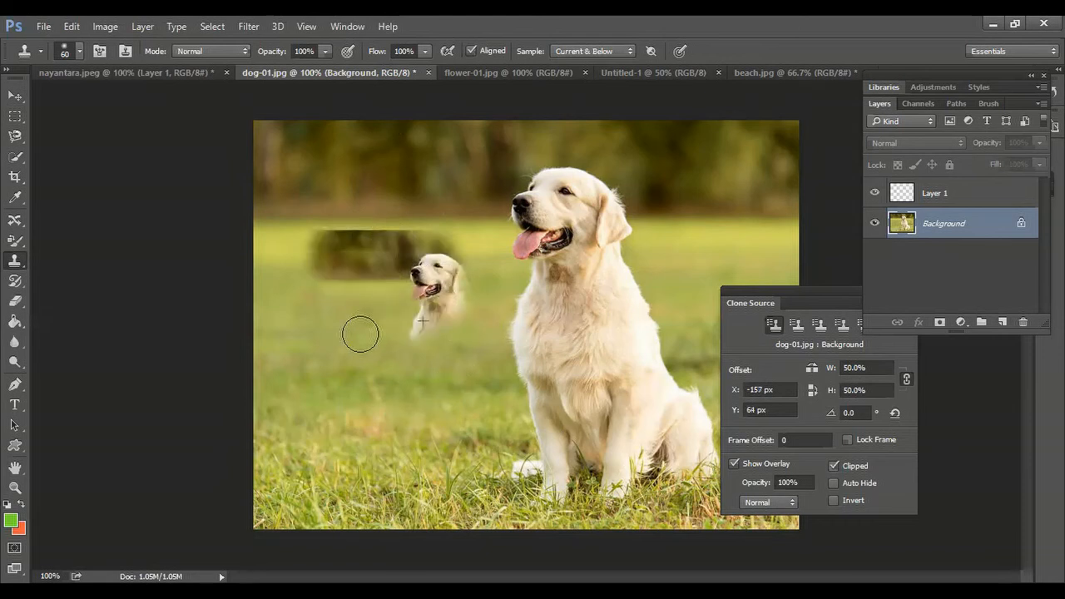
mouse_move(360, 333)
mouse_down()
mouse_move(380, 363)
mouse_move(452, 291)
mouse_move(479, 387)
mouse_move(485, 500)
mouse_move(424, 448)
mouse_move(421, 329)
mouse_move(430, 413)
mouse_move(459, 418)
mouse_move(414, 435)
mouse_move(491, 385)
mouse_move(482, 357)
mouse_move(513, 412)
mouse_move(515, 444)
mouse_move(500, 365)
mouse_move(446, 294)
mouse_move(449, 256)
mouse_move(394, 269)
mouse_move(415, 367)
mouse_move(387, 449)
mouse_move(470, 426)
mouse_move(474, 408)
mouse_move(492, 412)
mouse_move(446, 427)
mouse_move(491, 427)
mouse_up()
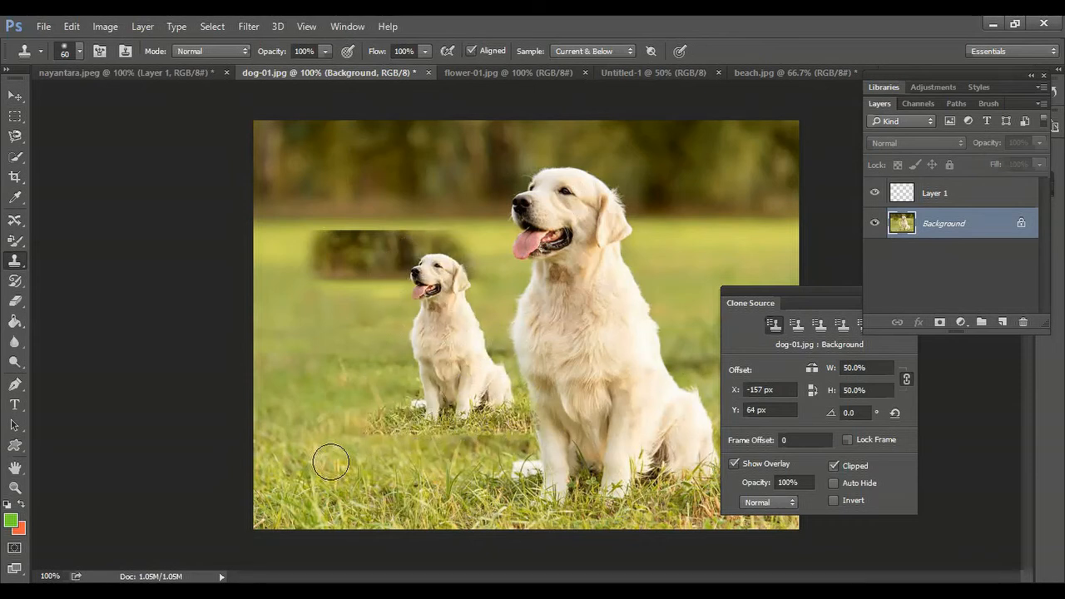
- Set the clone source scale back to 100% and undo the half-size dog clone
click(879, 369)
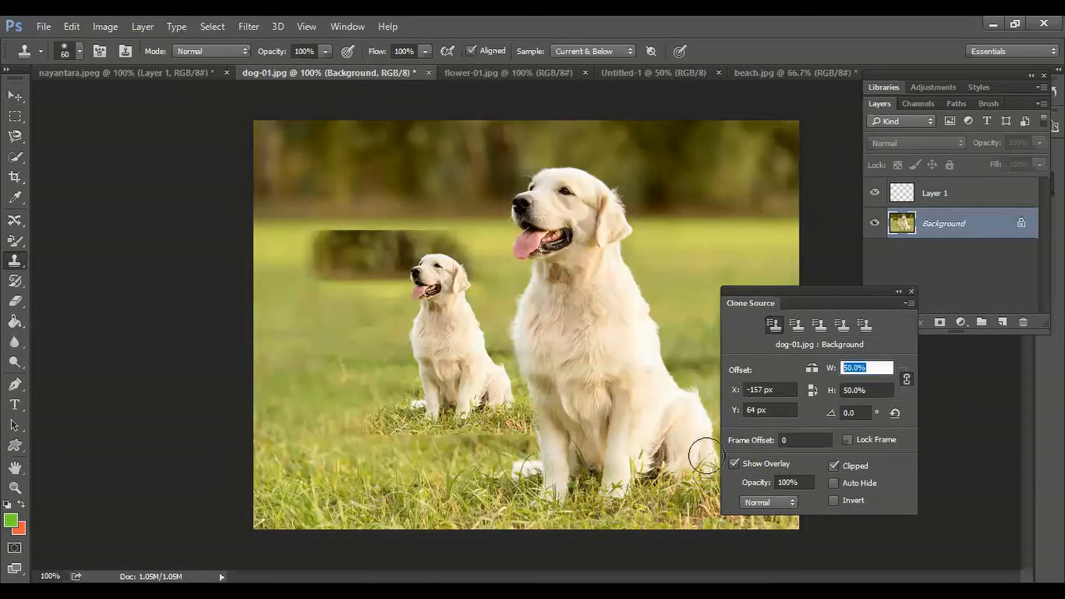
text(100)
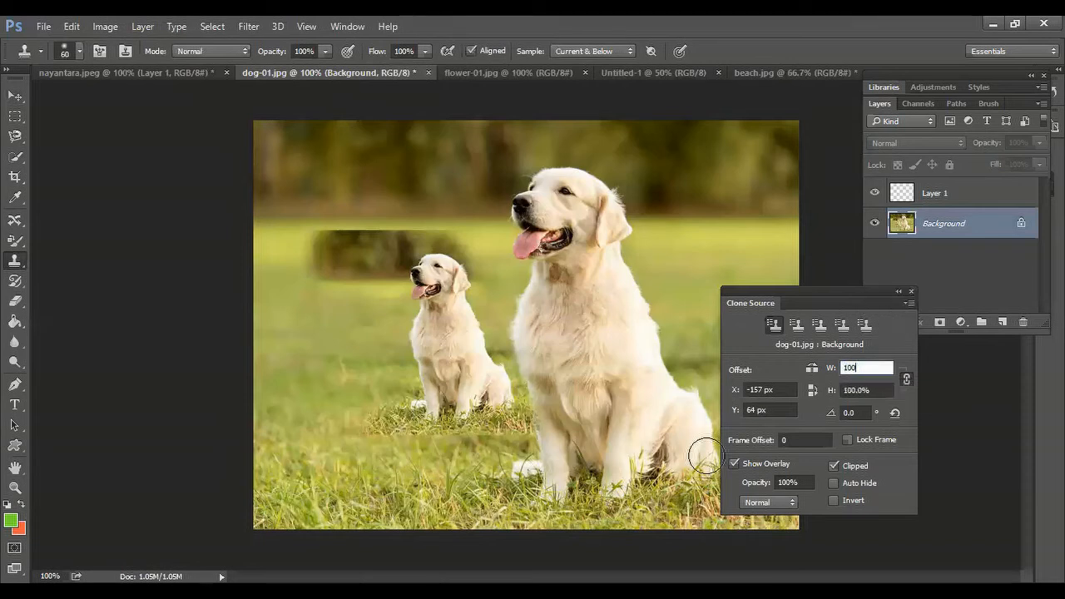
key(Return)
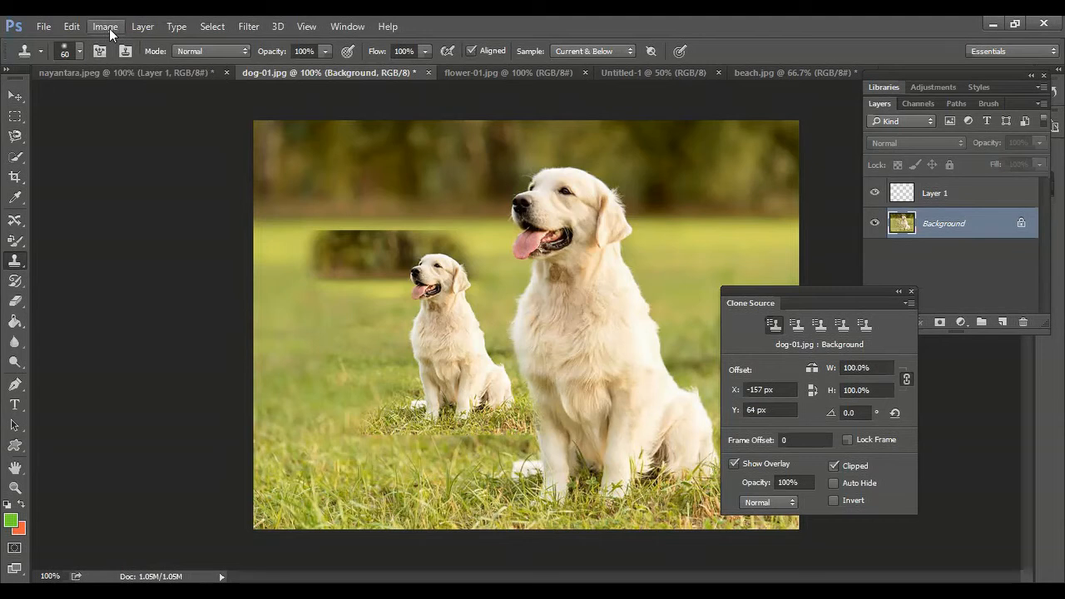
key(ctrl+z)
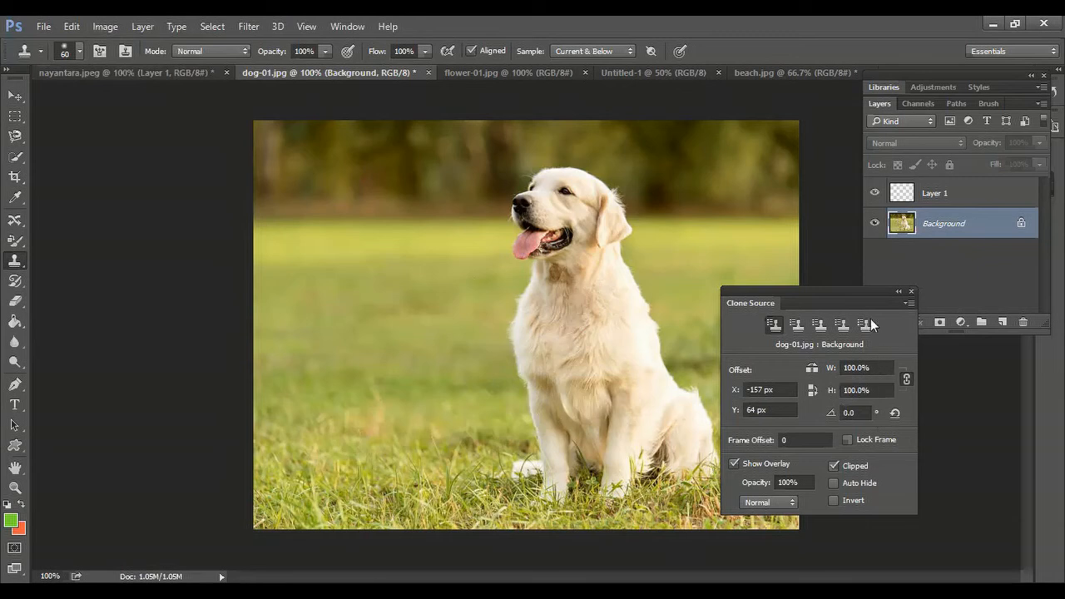
- Set the clone source rotation to 45°, sample the dog's mouth and try cloning a rotated dog, resetting the rotation to 0.0°
click(851, 413)
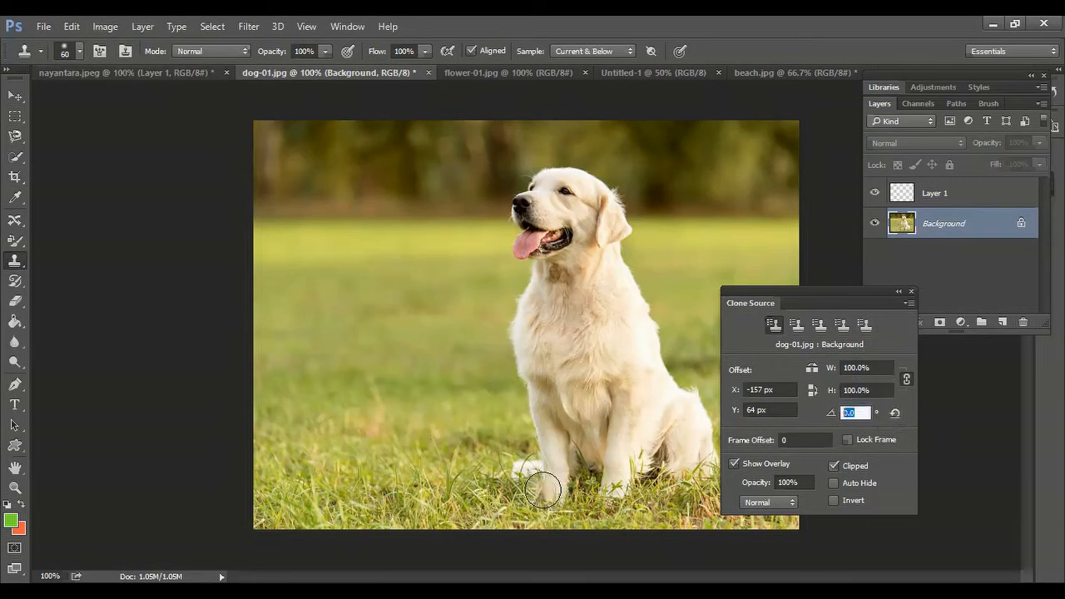
text(45)
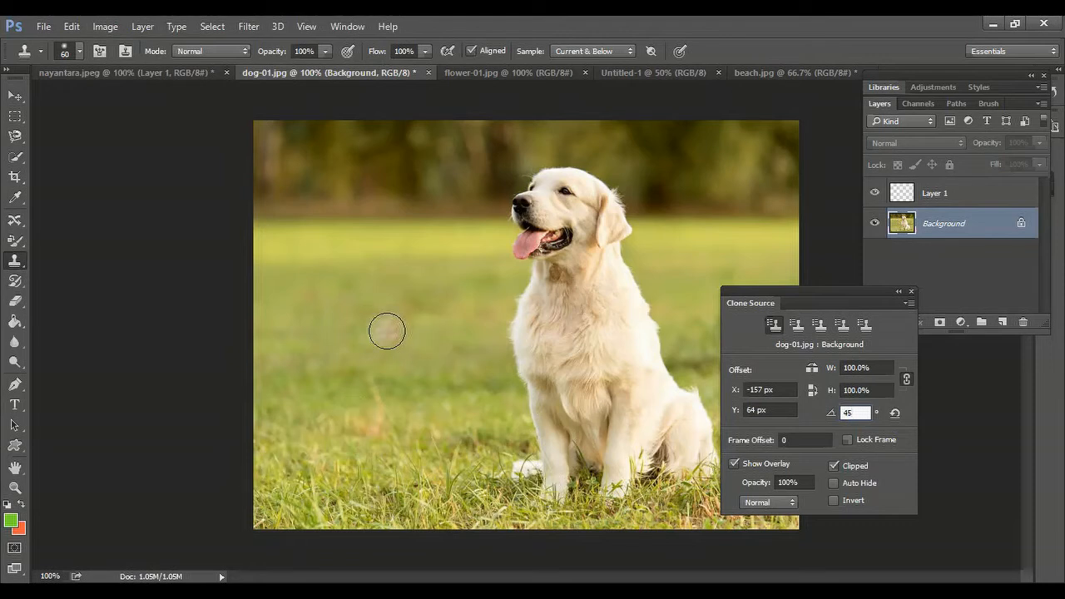
alt+click(555, 244)
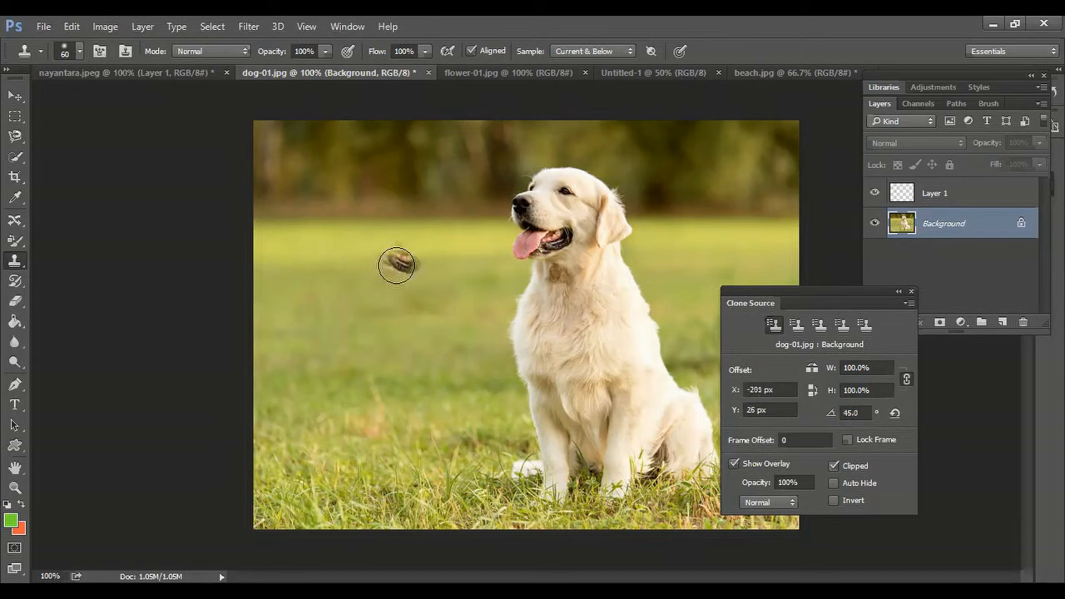
mouse_move(396, 265)
mouse_down()
mouse_move(342, 194)
mouse_move(387, 167)
mouse_move(357, 292)
mouse_move(382, 405)
mouse_move(412, 249)
mouse_move(435, 252)
mouse_move(448, 409)
mouse_move(428, 432)
mouse_move(328, 399)
mouse_move(265, 274)
mouse_move(351, 159)
mouse_move(326, 332)
mouse_move(308, 297)
mouse_move(429, 212)
mouse_move(453, 198)
mouse_move(483, 231)
mouse_move(437, 320)
mouse_move(464, 314)
mouse_move(390, 464)
mouse_move(360, 455)
mouse_move(284, 374)
mouse_move(280, 447)
mouse_move(345, 497)
mouse_move(334, 462)
mouse_move(341, 472)
mouse_move(435, 308)
mouse_move(382, 487)
mouse_move(407, 501)
mouse_move(312, 470)
mouse_move(266, 358)
mouse_move(314, 284)
mouse_move(373, 264)
mouse_move(439, 184)
mouse_move(485, 233)
mouse_move(471, 285)
mouse_move(357, 325)
mouse_up()
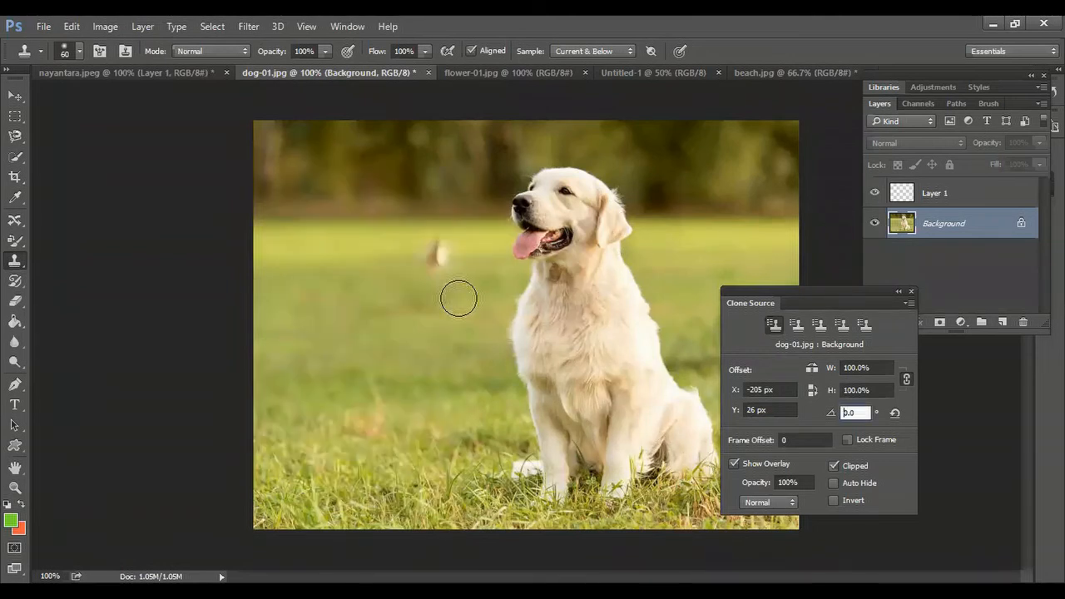
drag(459, 298, 438, 307)
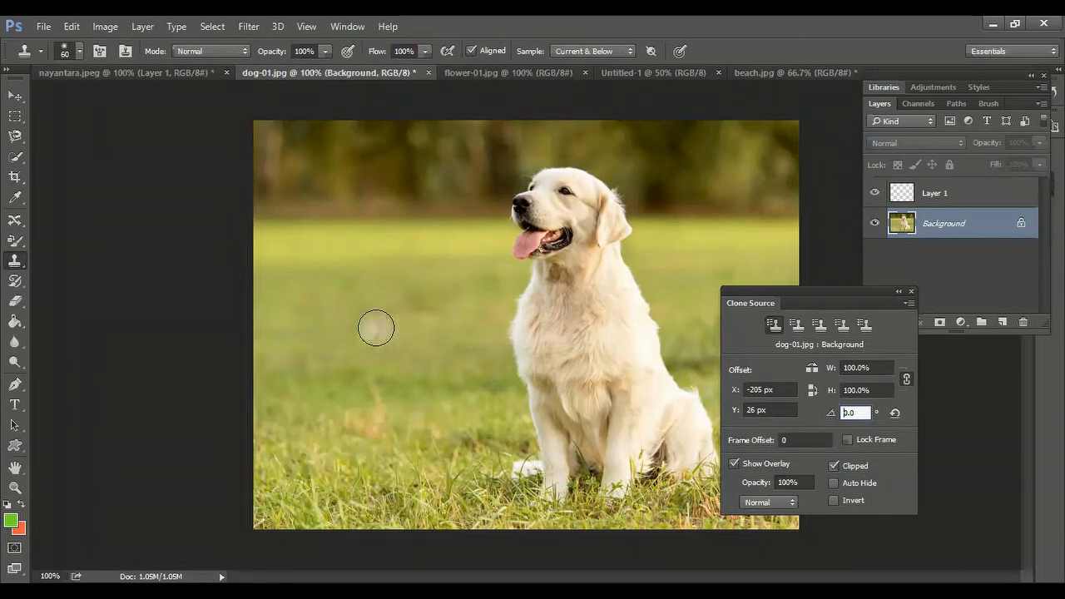
- Resample the dog's mouth and try the clone overlay at 50% opacity, restoring it to 100%
alt+click(553, 241)
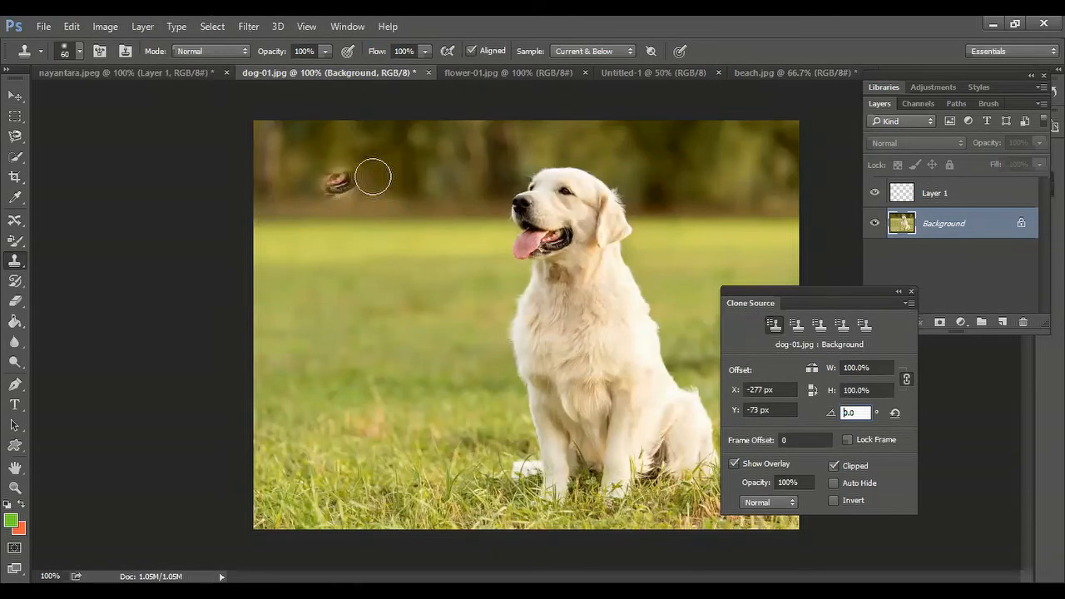
click(733, 462)
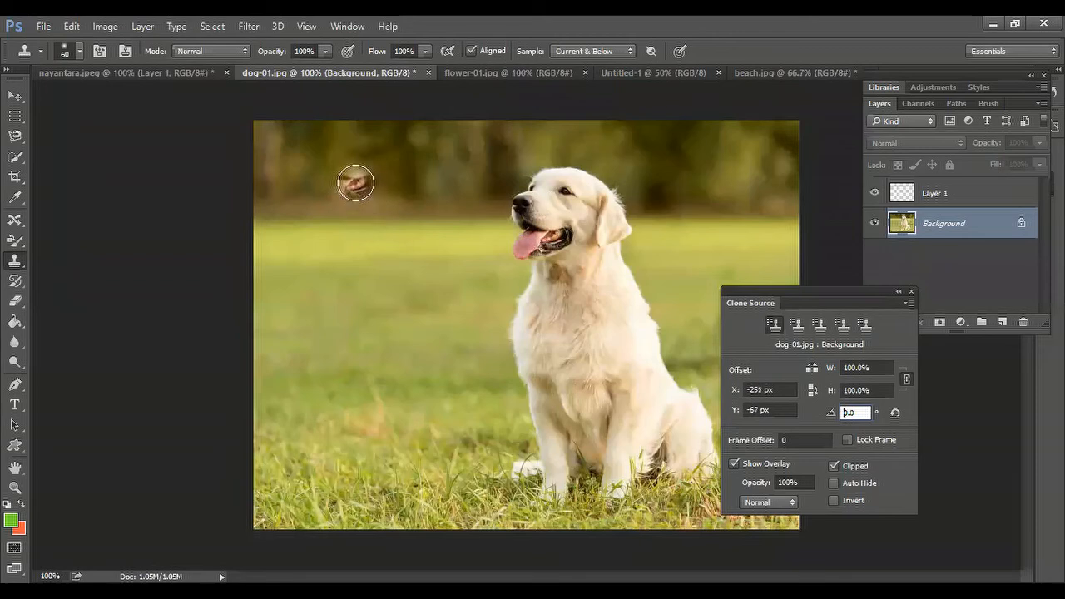
click(802, 481)
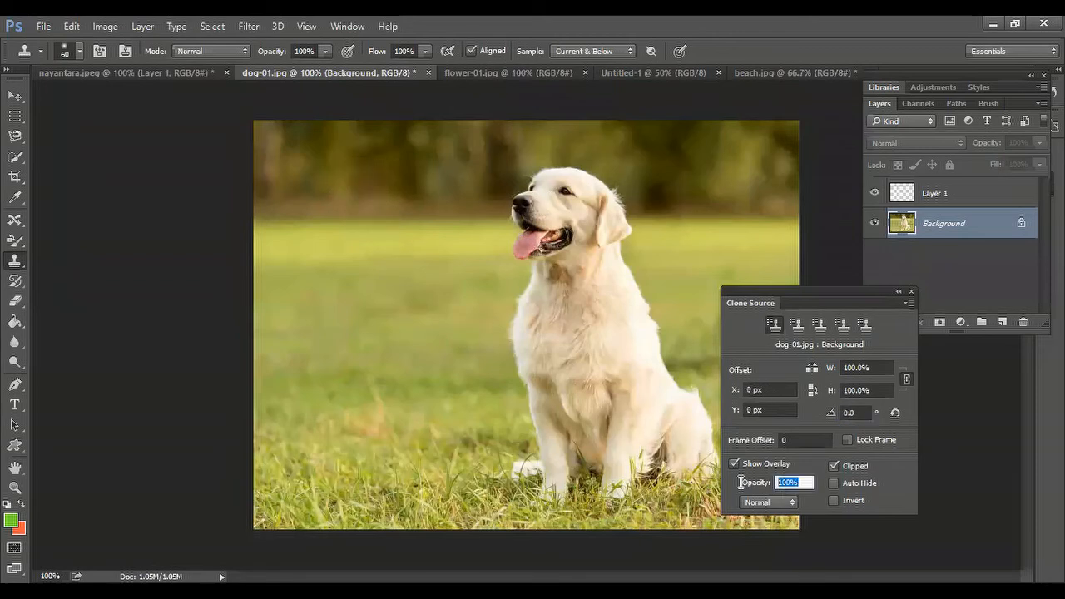
text(50)
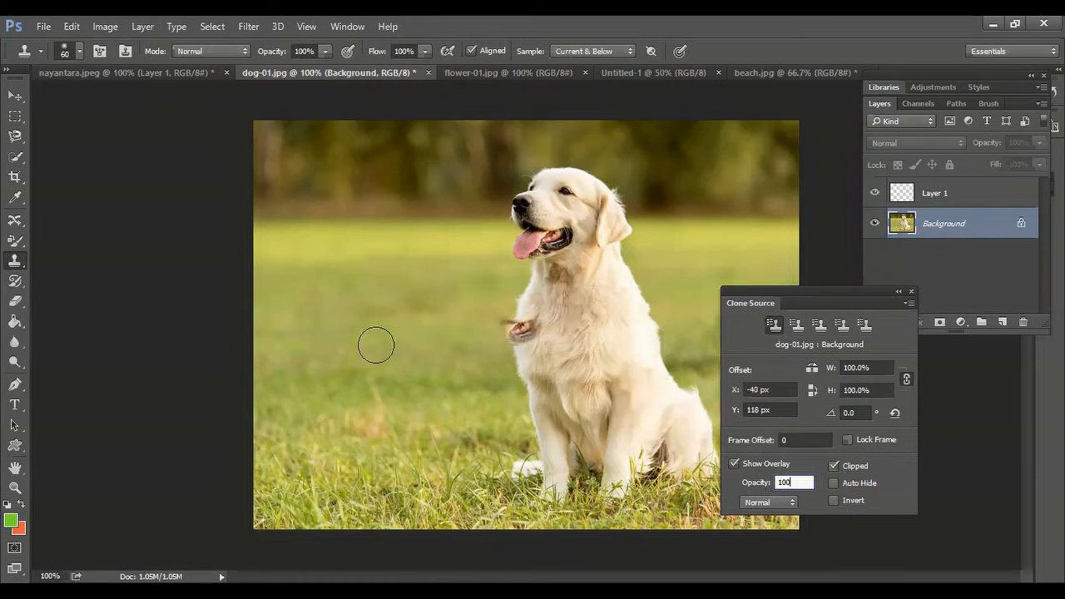
key(Return)
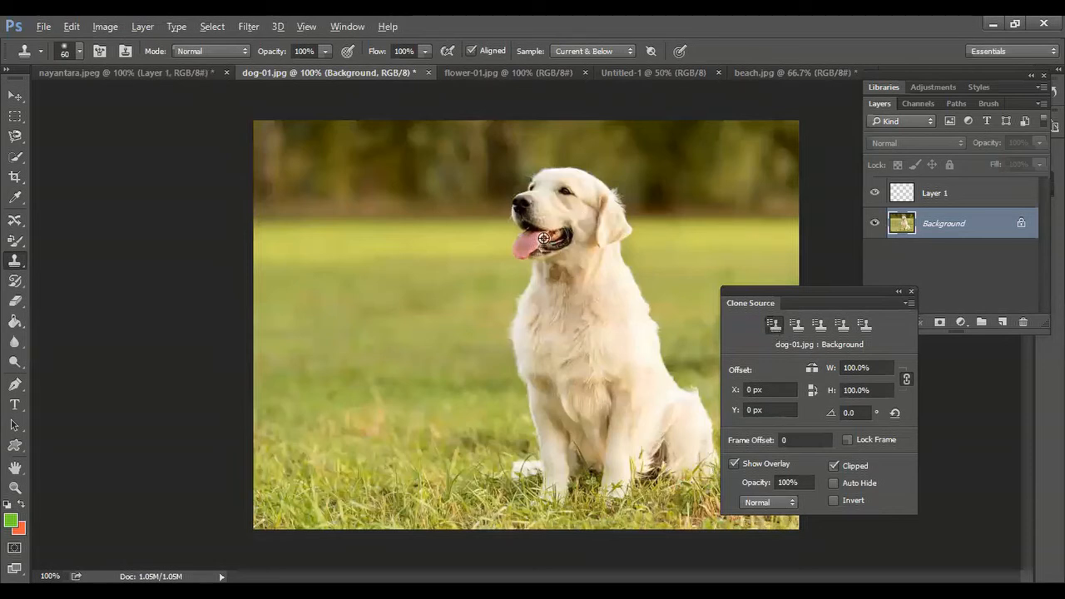
- Sample the dog's eye and clone a full-size dog near the image's left edge on the Background layer
alt+click(565, 190)
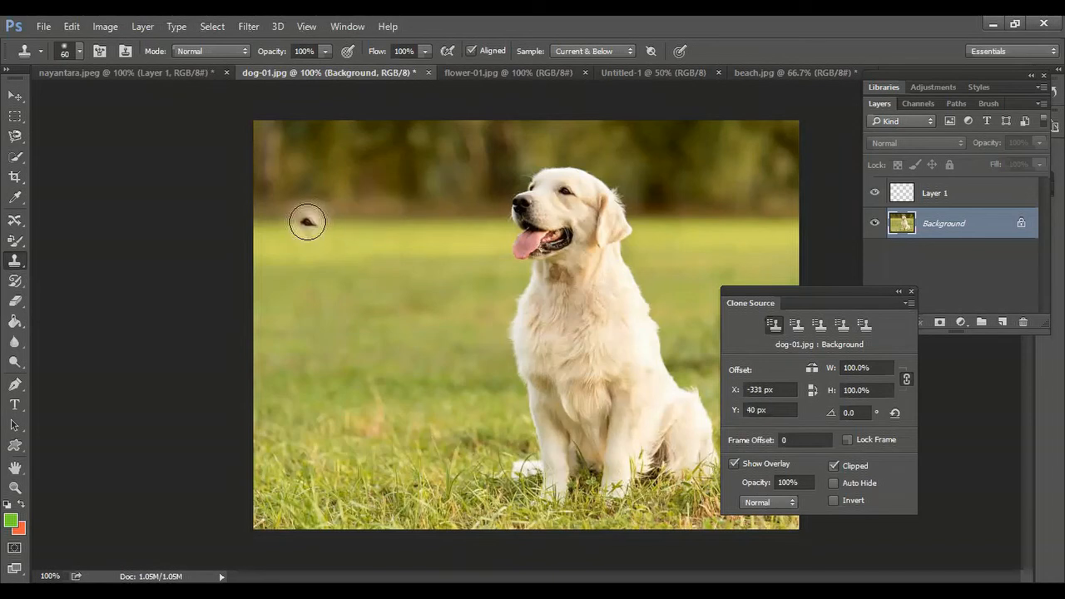
mouse_move(307, 221)
mouse_down()
mouse_move(366, 187)
mouse_move(366, 227)
mouse_move(327, 266)
mouse_move(377, 304)
mouse_move(327, 240)
mouse_move(293, 234)
mouse_move(295, 266)
mouse_move(326, 286)
mouse_move(349, 401)
mouse_move(322, 436)
mouse_move(289, 449)
mouse_move(306, 327)
mouse_move(282, 298)
mouse_move(270, 247)
mouse_move(280, 215)
mouse_move(334, 230)
mouse_move(356, 275)
mouse_move(389, 399)
mouse_move(389, 447)
mouse_move(346, 478)
mouse_move(344, 501)
mouse_move(314, 462)
mouse_move(323, 495)
mouse_move(342, 419)
mouse_move(289, 399)
mouse_move(275, 340)
mouse_move(330, 284)
mouse_move(284, 338)
mouse_move(280, 403)
mouse_move(315, 429)
mouse_up()
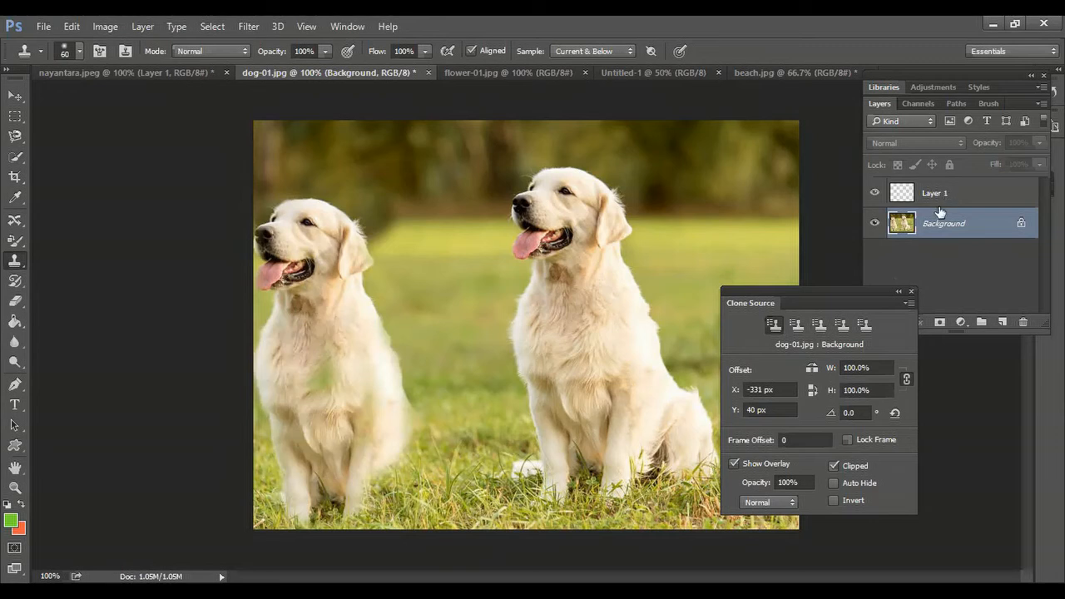
- Add a layer above the Background, sample the dog's mouth as the second clone source and clone its head and chest left of the original
click(1004, 323)
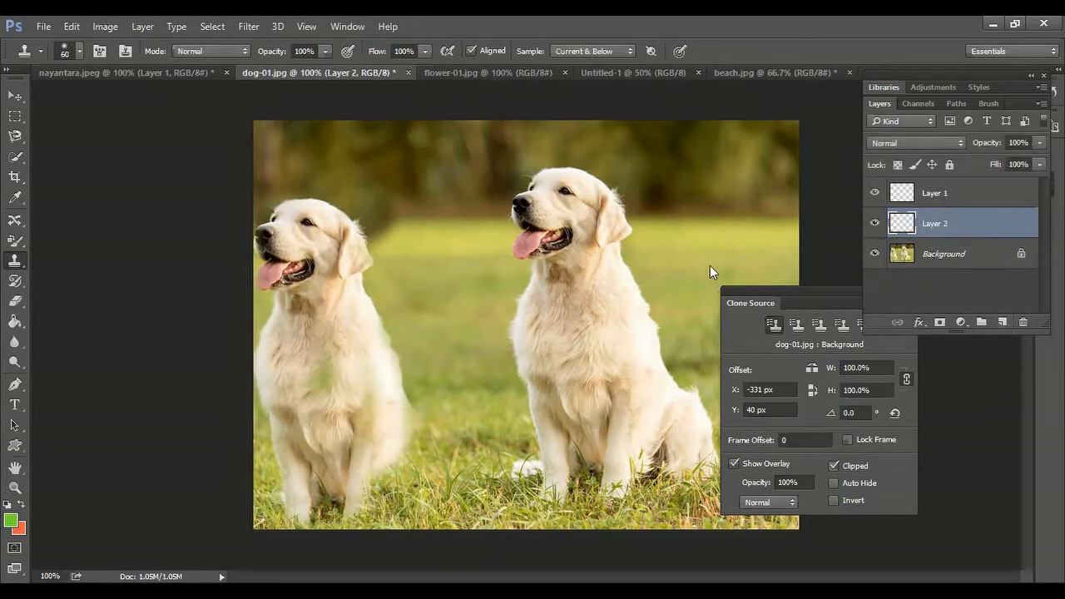
click(794, 326)
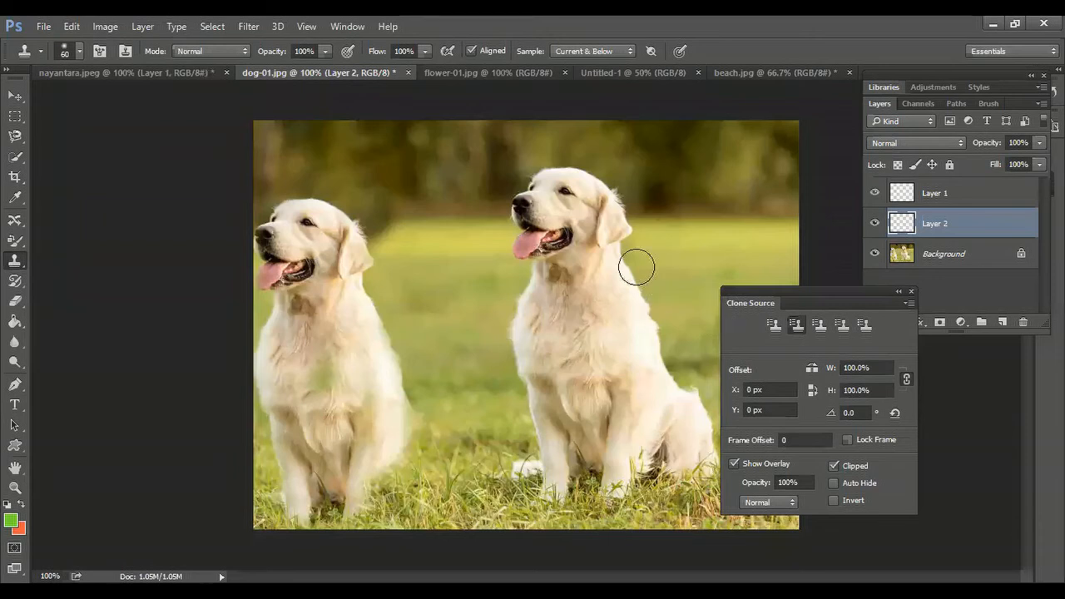
alt+click(528, 245)
click(532, 257)
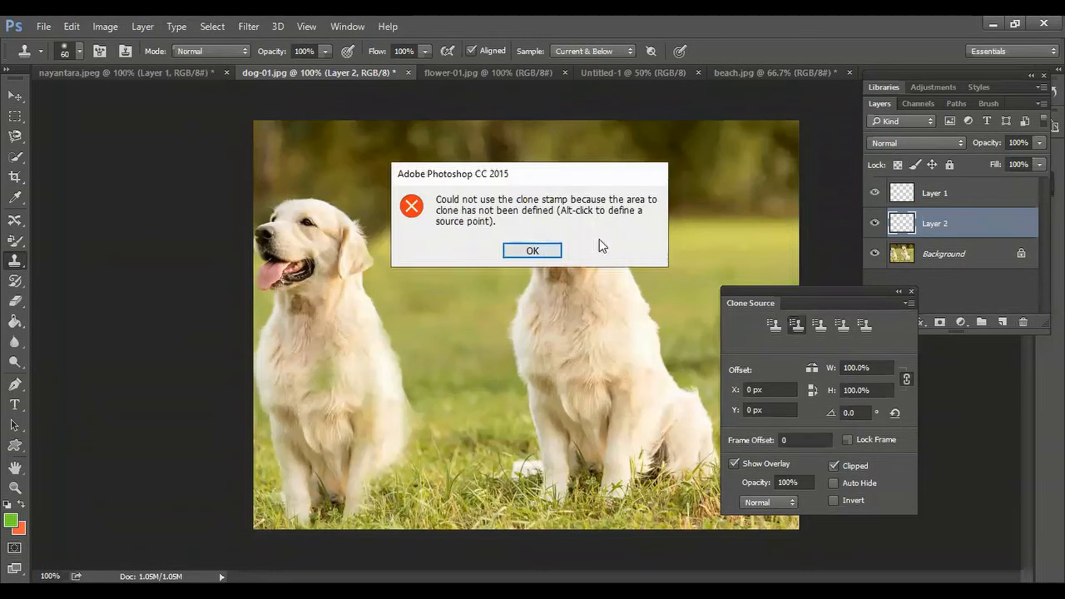
click(532, 249)
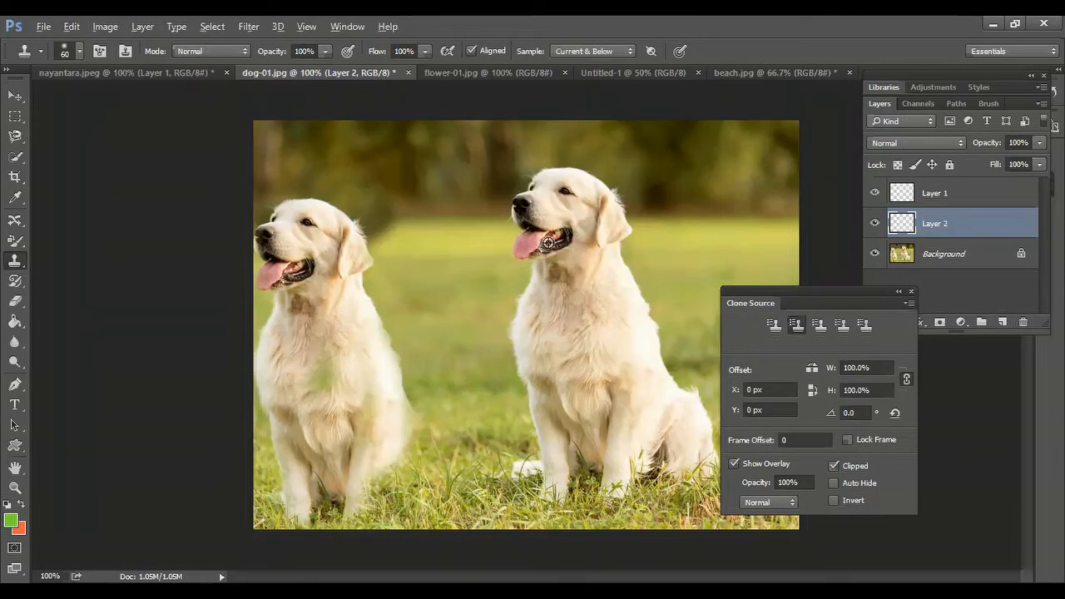
alt+click(532, 242)
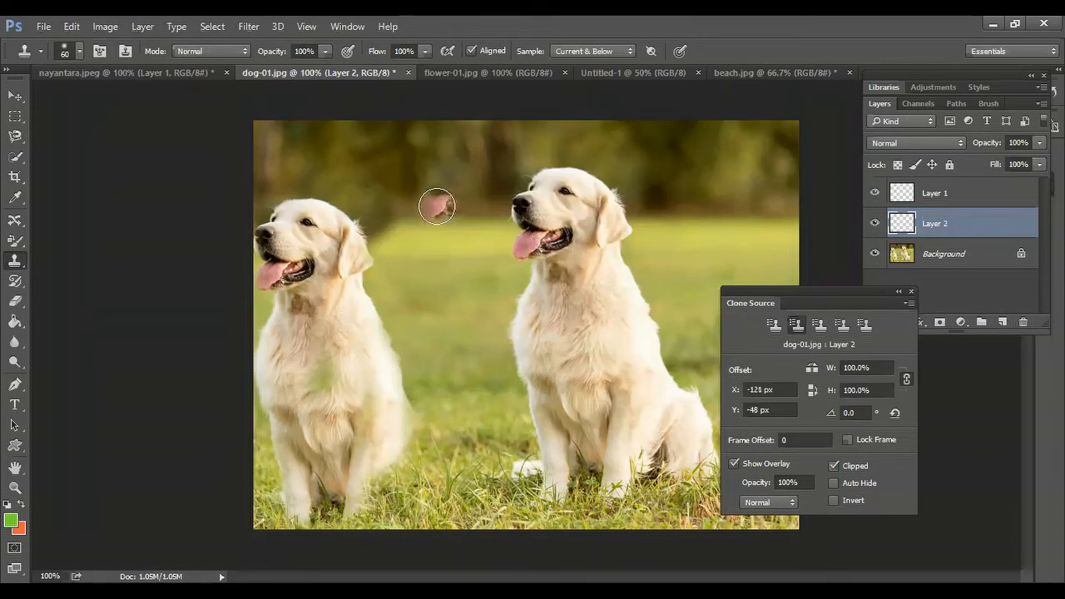
mouse_move(438, 206)
mouse_down()
mouse_move(441, 144)
mouse_move(473, 170)
mouse_move(462, 191)
mouse_move(469, 242)
mouse_move(454, 264)
mouse_move(431, 249)
mouse_move(429, 175)
mouse_move(398, 204)
mouse_move(410, 253)
mouse_move(456, 166)
mouse_move(471, 169)
mouse_move(483, 322)
mouse_move(447, 334)
mouse_move(429, 282)
mouse_move(452, 223)
mouse_move(492, 273)
mouse_move(475, 295)
mouse_up()
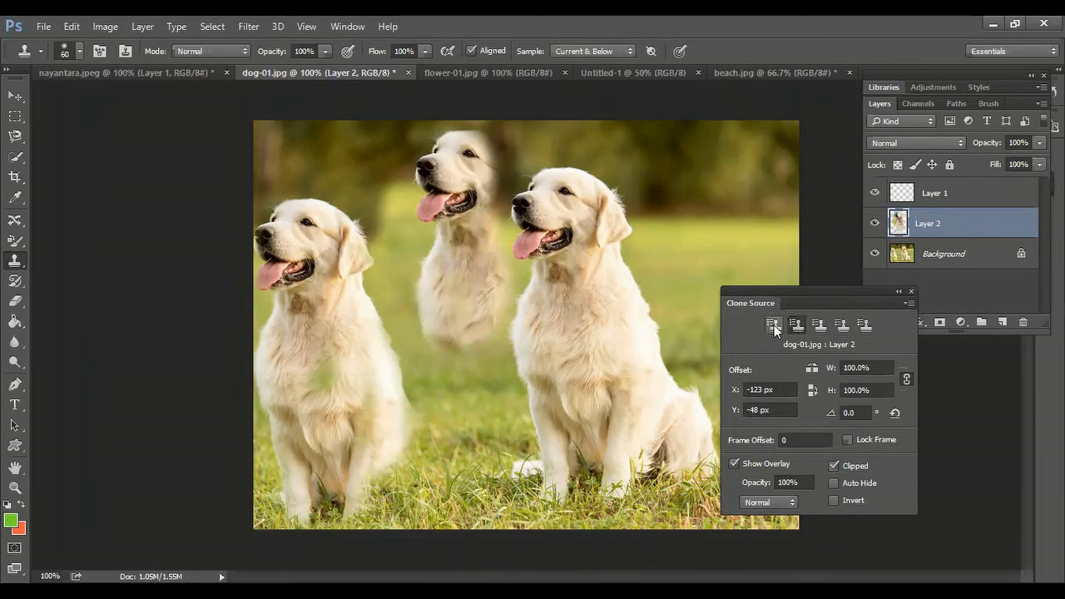
- Switch back to the first clone source and, on Layer 1, extend the left dog's hindquarters and paint grass over the middle dog's chest
click(796, 324)
mouse_move(438, 459)
mouse_down()
mouse_move(365, 414)
mouse_move(414, 451)
mouse_move(426, 494)
mouse_move(426, 473)
mouse_move(384, 416)
mouse_move(404, 412)
mouse_move(472, 492)
mouse_move(441, 459)
mouse_up()
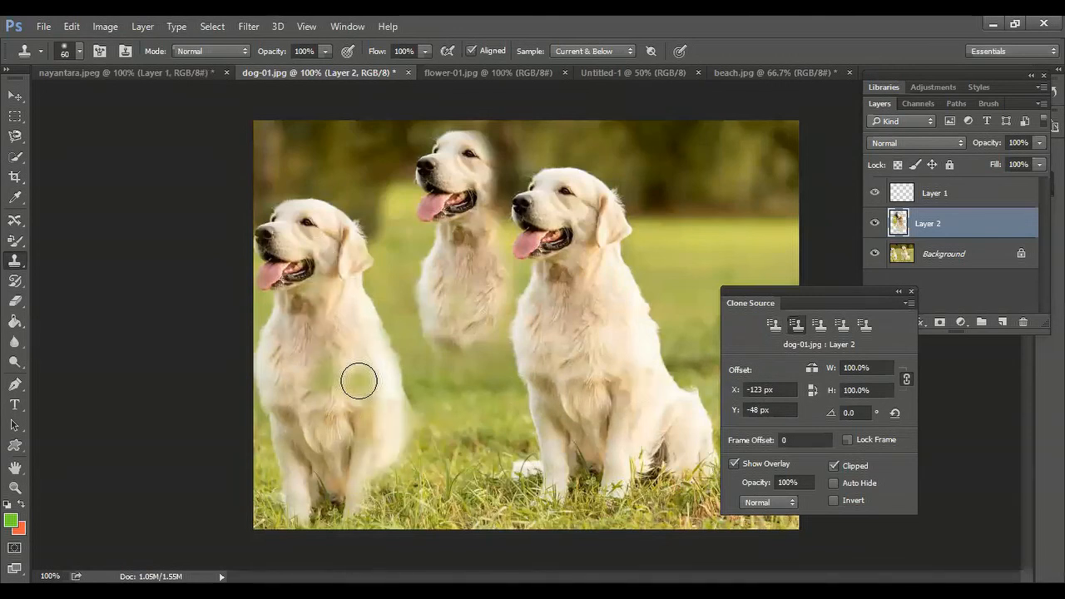
click(771, 325)
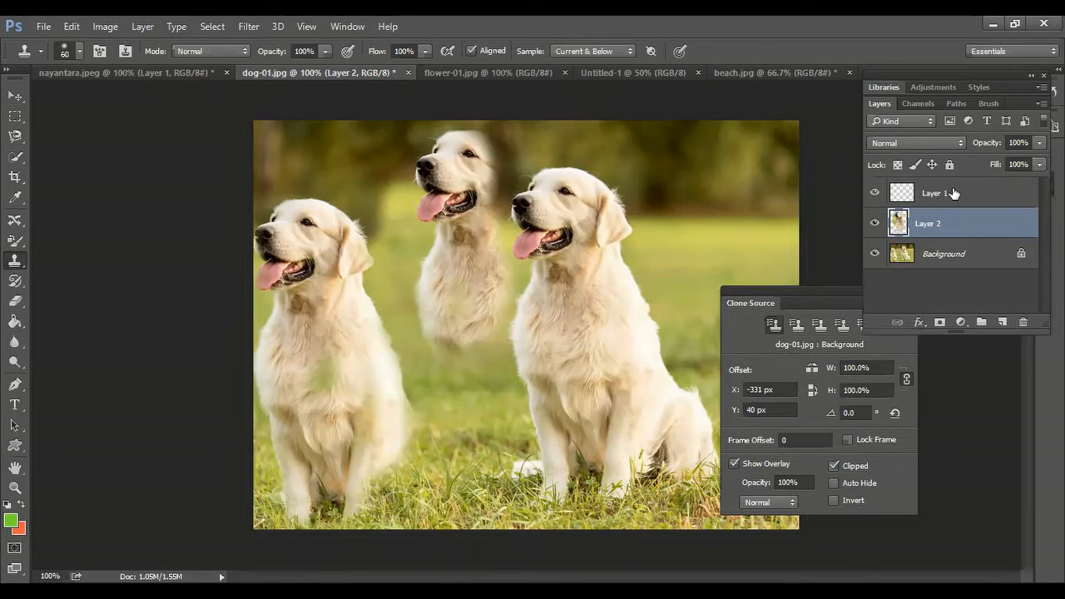
click(954, 192)
mouse_move(394, 409)
mouse_down()
mouse_move(450, 460)
mouse_move(440, 490)
mouse_move(407, 457)
mouse_move(356, 494)
mouse_move(397, 480)
mouse_move(391, 501)
mouse_move(456, 496)
mouse_move(436, 454)
mouse_move(384, 438)
mouse_move(290, 431)
mouse_move(309, 322)
mouse_move(345, 220)
mouse_move(361, 228)
mouse_move(378, 369)
mouse_move(404, 421)
mouse_move(359, 433)
mouse_up()
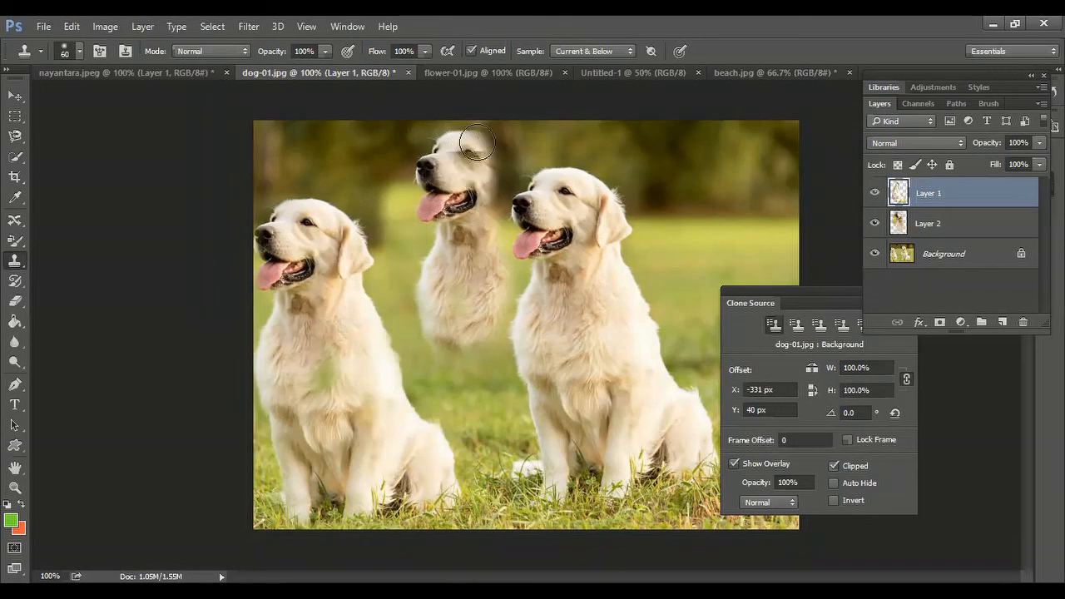
mouse_move(477, 223)
mouse_down()
mouse_move(473, 300)
mouse_move(458, 311)
mouse_move(466, 261)
mouse_move(478, 319)
mouse_move(461, 308)
mouse_move(450, 329)
mouse_move(428, 289)
mouse_move(424, 349)
mouse_move(453, 301)
mouse_up()
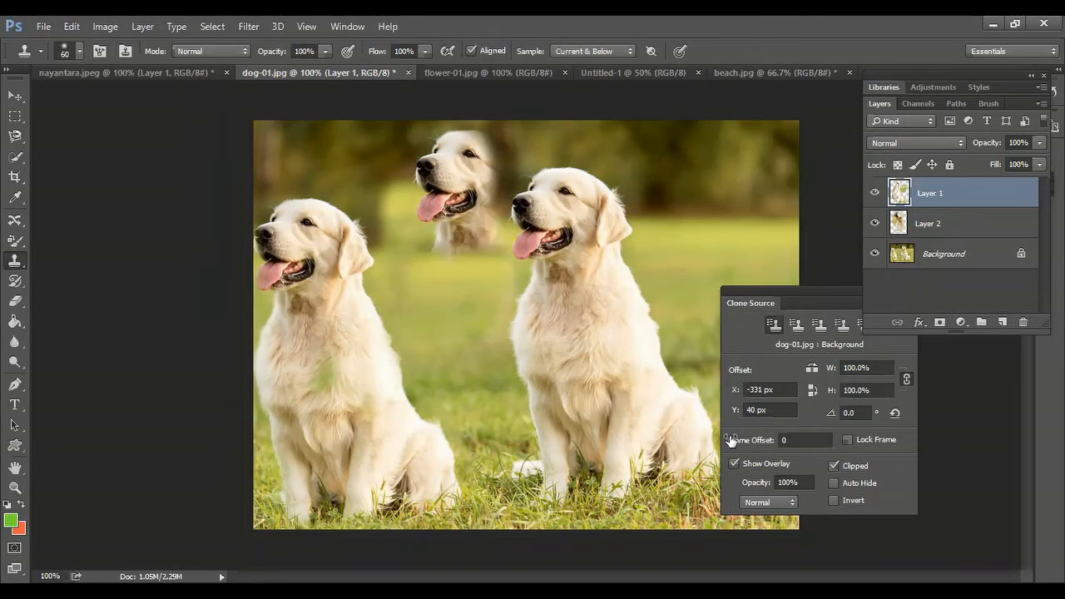
- Continue cloning around the middle dog on Layer 2 with the second clone source, adding its ear and neck
click(795, 325)
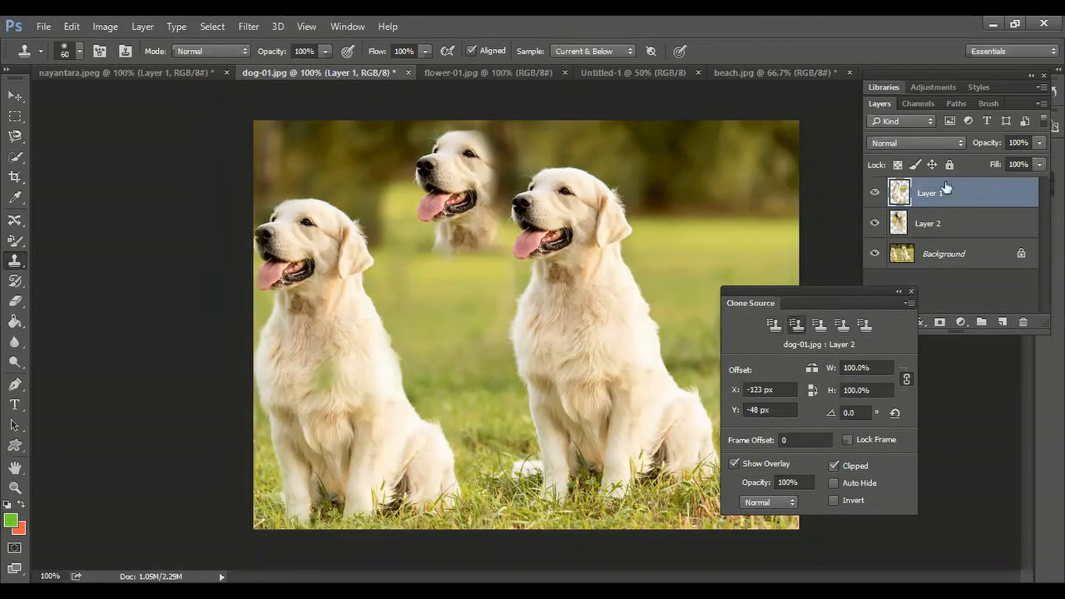
click(963, 227)
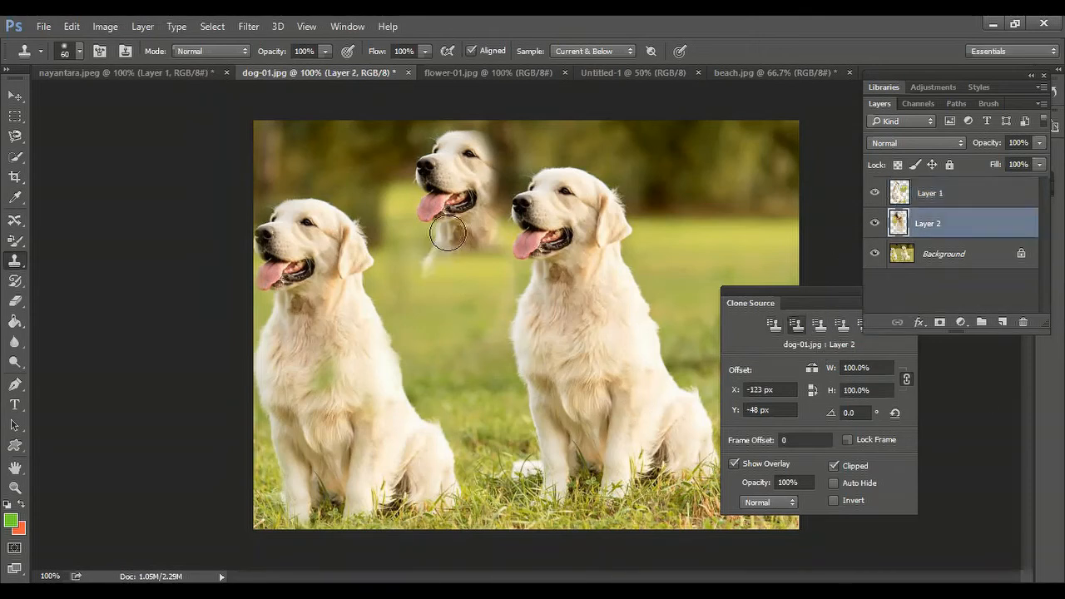
mouse_move(456, 218)
mouse_down()
mouse_move(457, 276)
mouse_move(456, 179)
mouse_move(446, 197)
mouse_move(436, 165)
mouse_move(469, 149)
mouse_move(487, 170)
mouse_move(491, 204)
mouse_move(499, 143)
mouse_move(519, 210)
mouse_move(528, 248)
mouse_up()
mouse_move(412, 299)
mouse_down()
mouse_move(439, 139)
mouse_move(398, 183)
mouse_move(399, 211)
mouse_move(437, 131)
mouse_move(543, 124)
mouse_move(550, 149)
mouse_move(498, 165)
mouse_move(492, 310)
mouse_move(451, 291)
mouse_move(446, 310)
mouse_move(490, 287)
mouse_move(505, 311)
mouse_move(516, 275)
mouse_move(472, 283)
mouse_move(503, 297)
mouse_move(490, 257)
mouse_move(498, 273)
mouse_move(486, 264)
mouse_move(440, 292)
mouse_move(446, 310)
mouse_move(429, 319)
mouse_move(413, 254)
mouse_move(446, 316)
mouse_move(424, 297)
mouse_up()
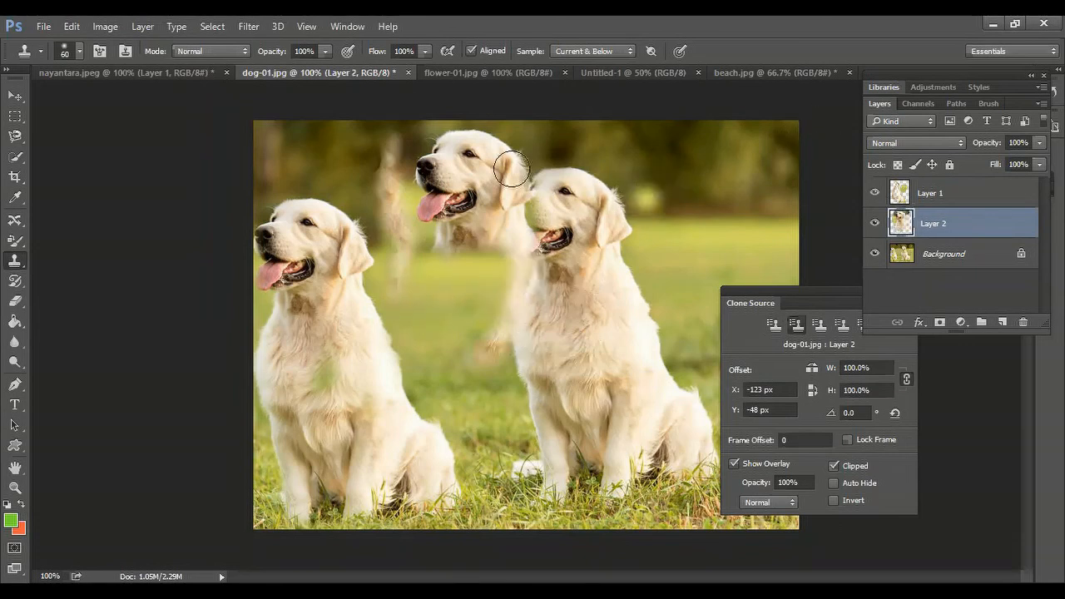
mouse_move(413, 160)
mouse_down()
mouse_move(450, 130)
mouse_move(478, 135)
mouse_move(503, 163)
mouse_move(503, 152)
mouse_move(504, 196)
mouse_move(435, 178)
mouse_move(426, 213)
mouse_move(401, 236)
mouse_move(430, 228)
mouse_move(433, 259)
mouse_move(423, 233)
mouse_up()
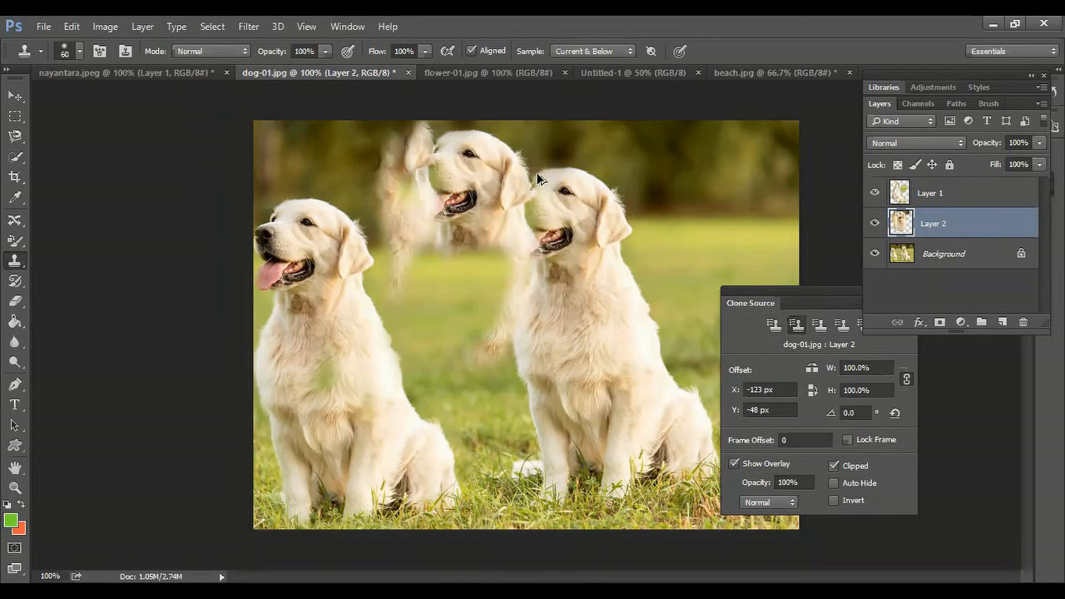
- Undo the cloning from both sources, the added layer and the full-size dog clone on the Background layer
key(ctrl+alt+z)
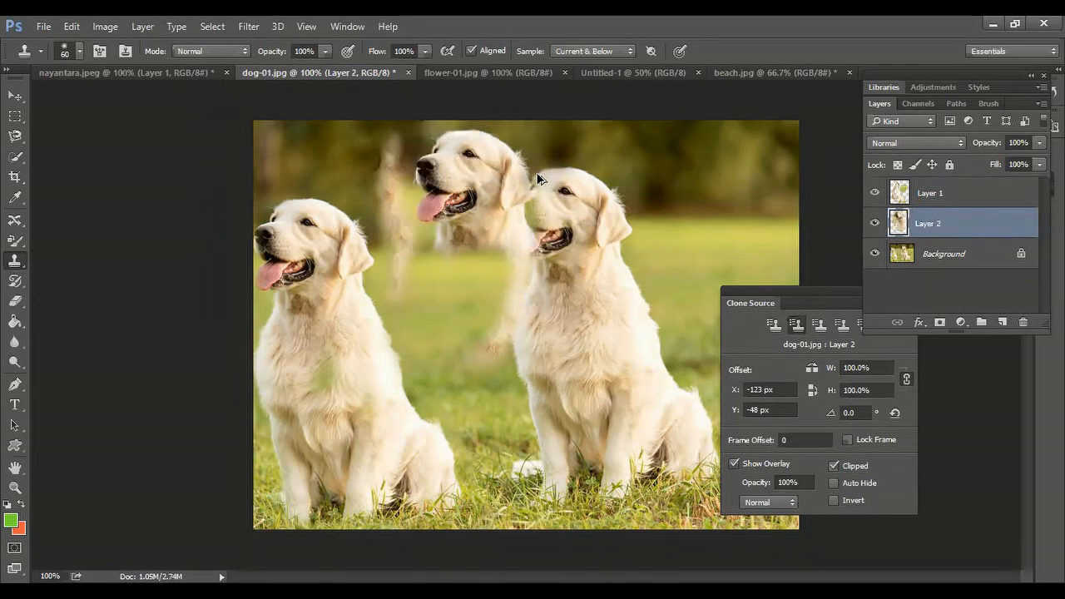
key(ctrl+alt+z)
key(ctrl+alt+z)
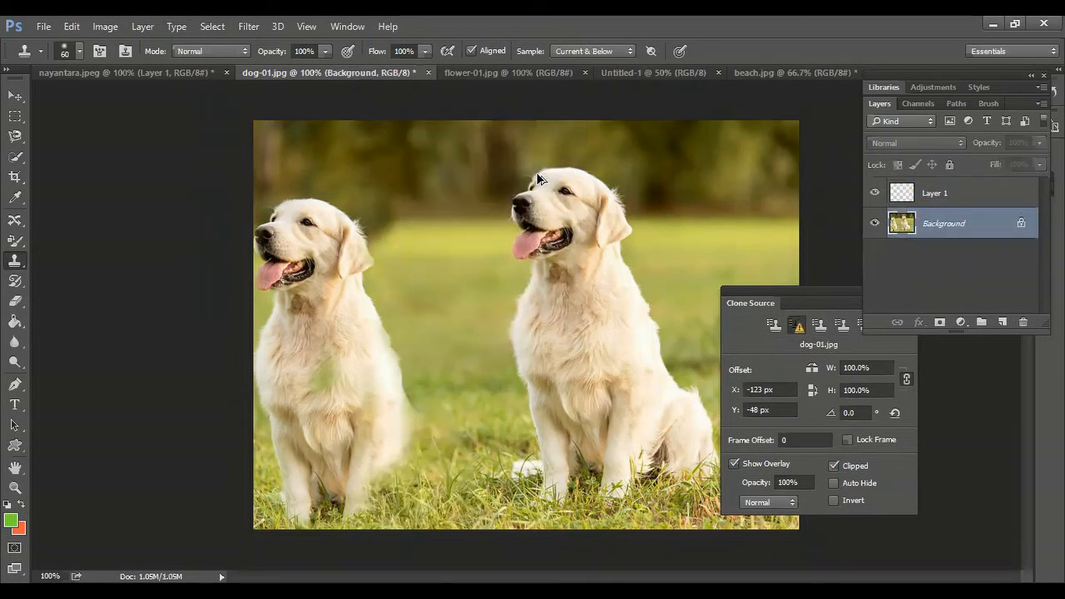
key(ctrl+alt+z)
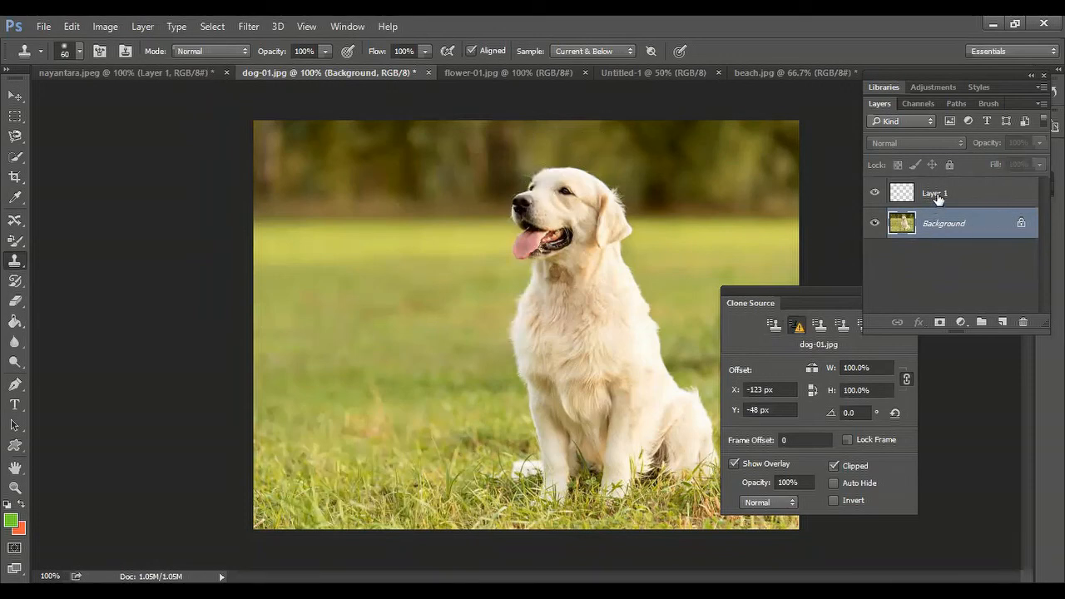
- Sample the dog's eye as the first clone source and clone its head near the left edge on the Background layer
click(773, 325)
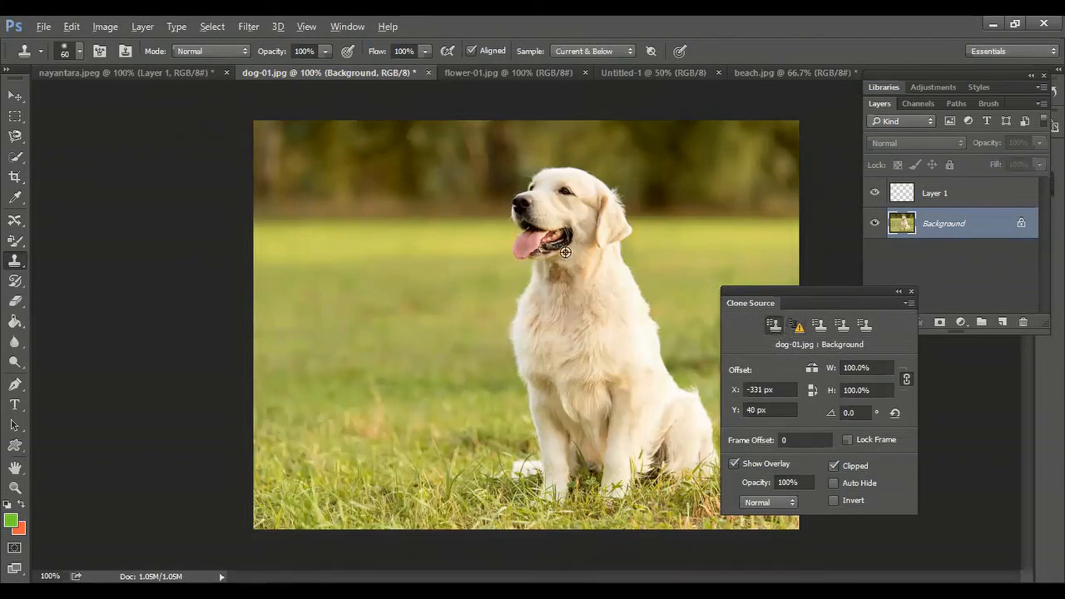
alt+click(565, 191)
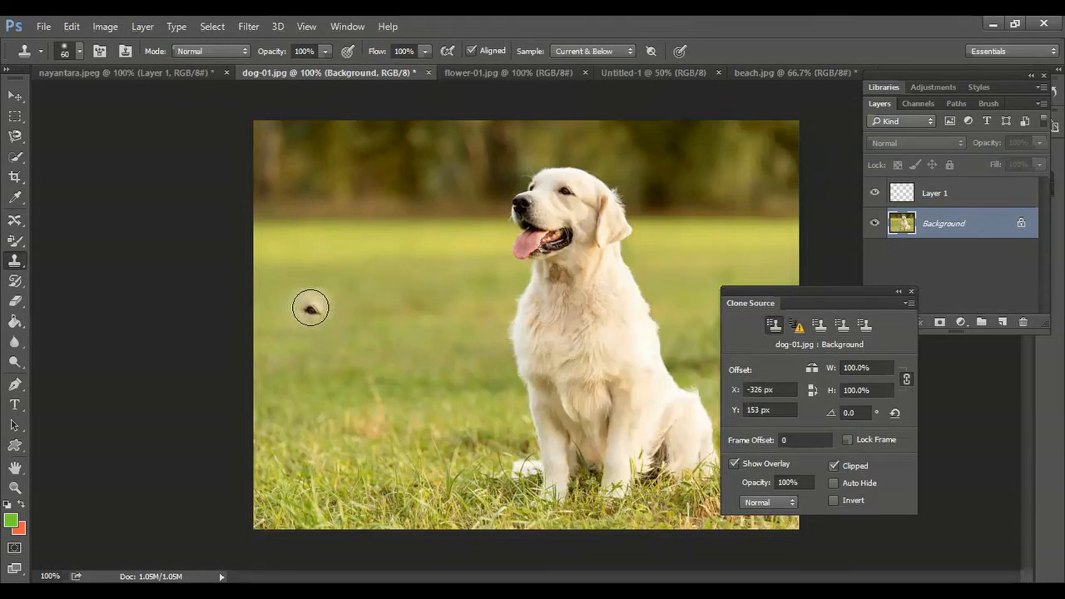
mouse_move(309, 317)
mouse_down()
mouse_move(379, 308)
mouse_move(334, 377)
mouse_move(301, 332)
mouse_move(307, 303)
mouse_move(292, 381)
mouse_move(328, 391)
mouse_move(355, 379)
mouse_move(368, 346)
mouse_move(385, 360)
mouse_move(376, 389)
mouse_move(304, 407)
mouse_move(352, 383)
mouse_up()
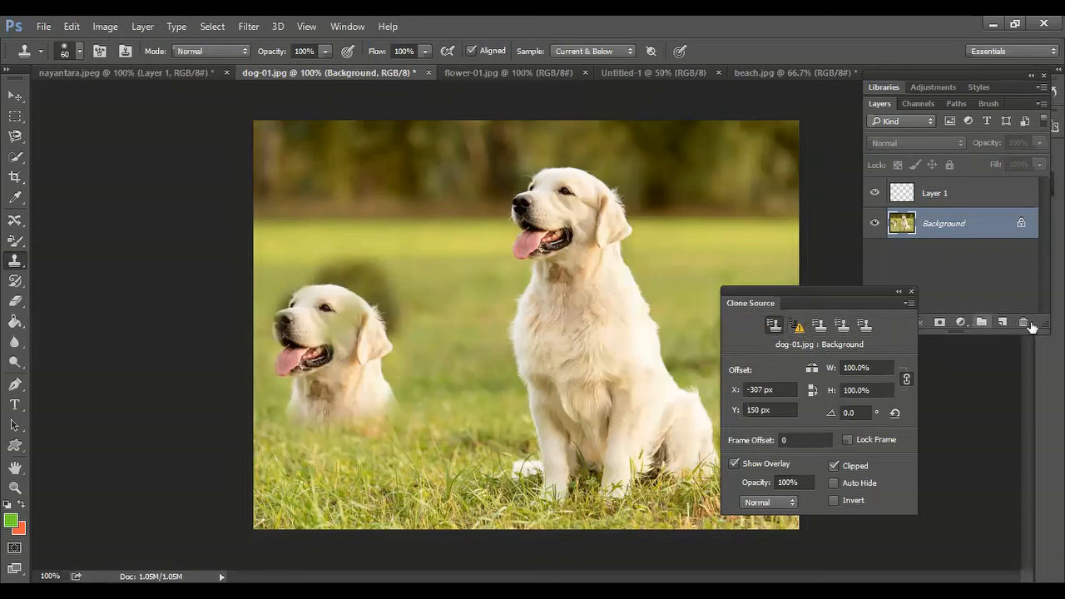
- Add a layer above the Background, sample the dog's mouth as the second clone source and clone its head above and left of the original
click(1003, 323)
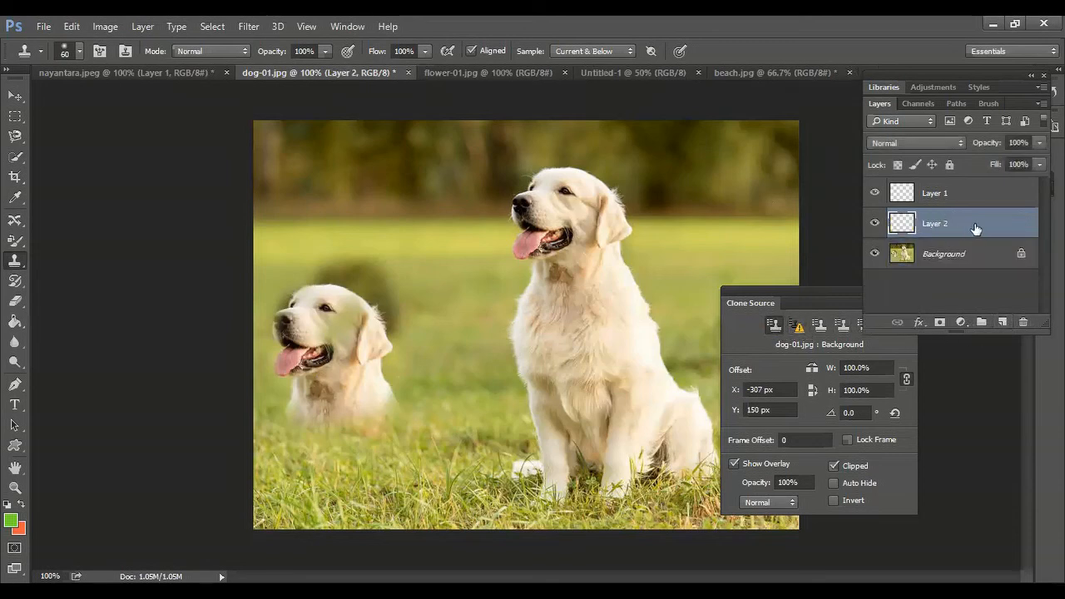
click(798, 326)
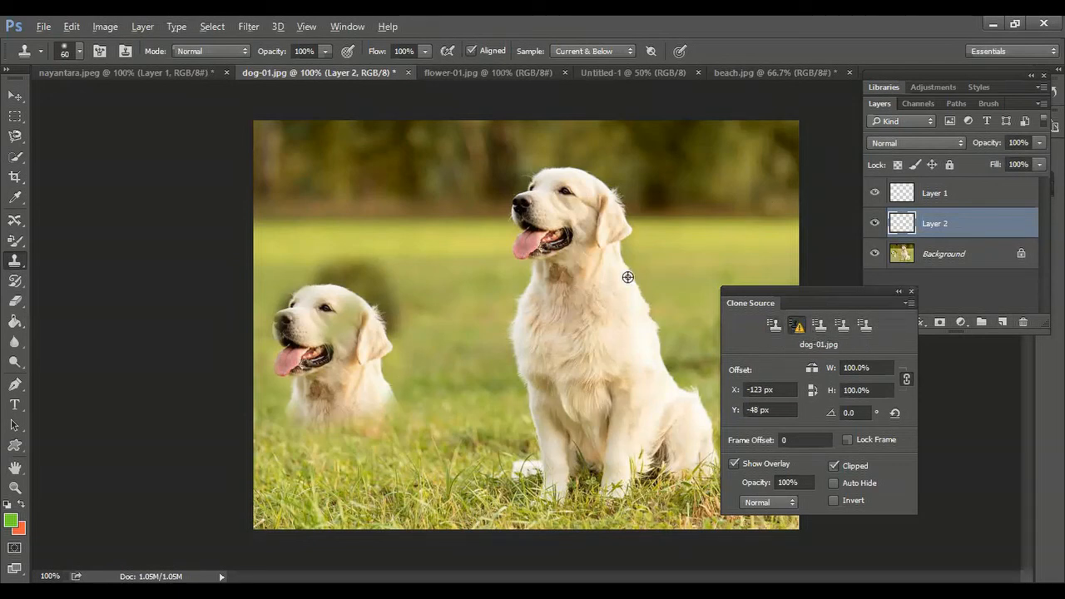
alt+click(527, 240)
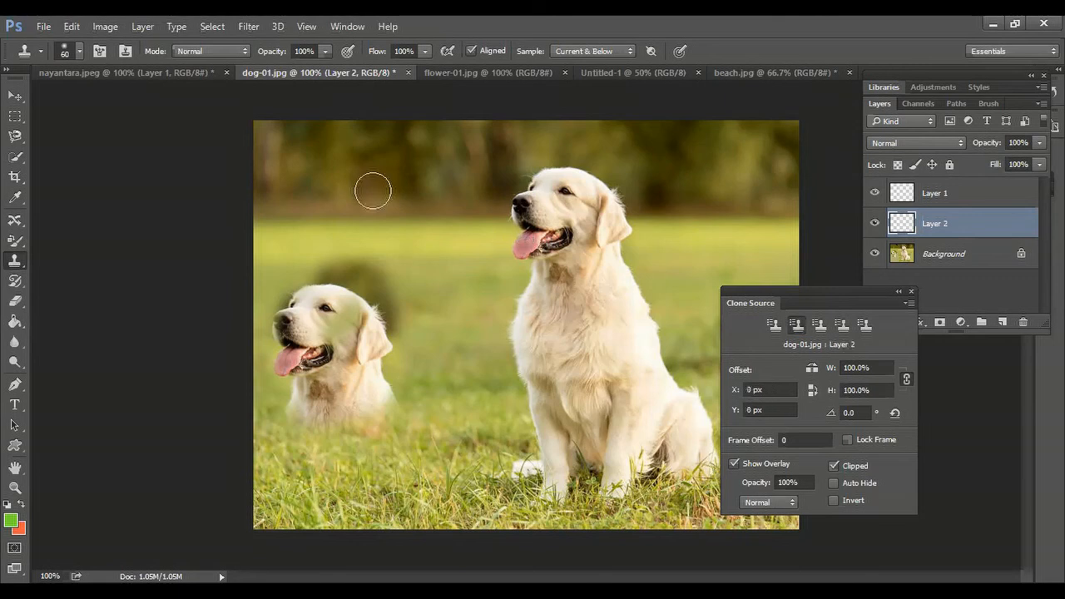
mouse_move(416, 202)
mouse_down()
mouse_move(421, 176)
mouse_move(449, 212)
mouse_move(435, 238)
mouse_move(408, 168)
mouse_move(431, 152)
mouse_move(478, 225)
mouse_move(432, 246)
mouse_move(455, 169)
mouse_move(490, 158)
mouse_move(496, 191)
mouse_move(487, 190)
mouse_move(506, 244)
mouse_up()
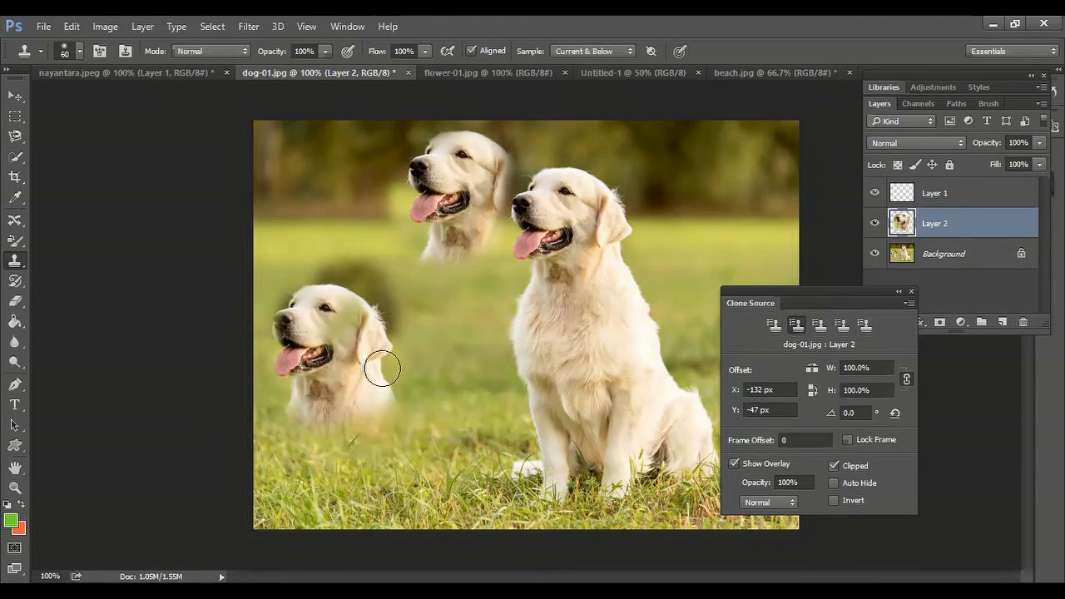
- Continue the left dog's body down to the grass on Layer 1 with the first clone source
click(774, 323)
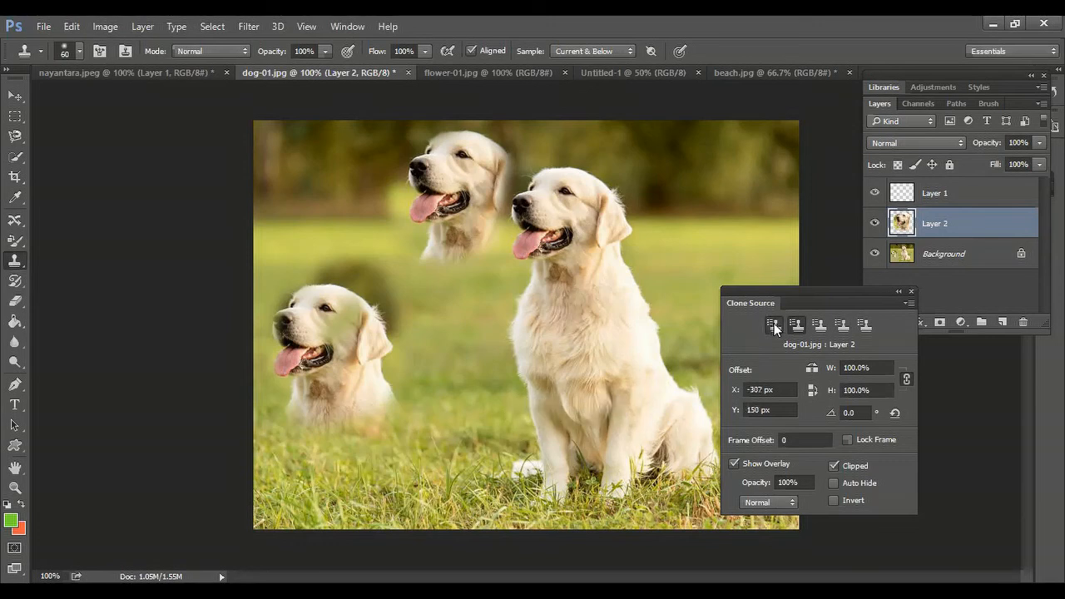
click(941, 193)
mouse_move(307, 374)
mouse_down()
mouse_move(326, 403)
mouse_move(308, 457)
mouse_move(300, 427)
mouse_move(292, 482)
mouse_move(350, 455)
mouse_move(380, 459)
mouse_move(392, 418)
mouse_move(415, 499)
mouse_move(289, 493)
mouse_move(333, 362)
mouse_move(296, 363)
mouse_move(294, 316)
mouse_move(319, 295)
mouse_move(273, 314)
mouse_move(274, 365)
mouse_move(306, 378)
mouse_move(322, 426)
mouse_up()
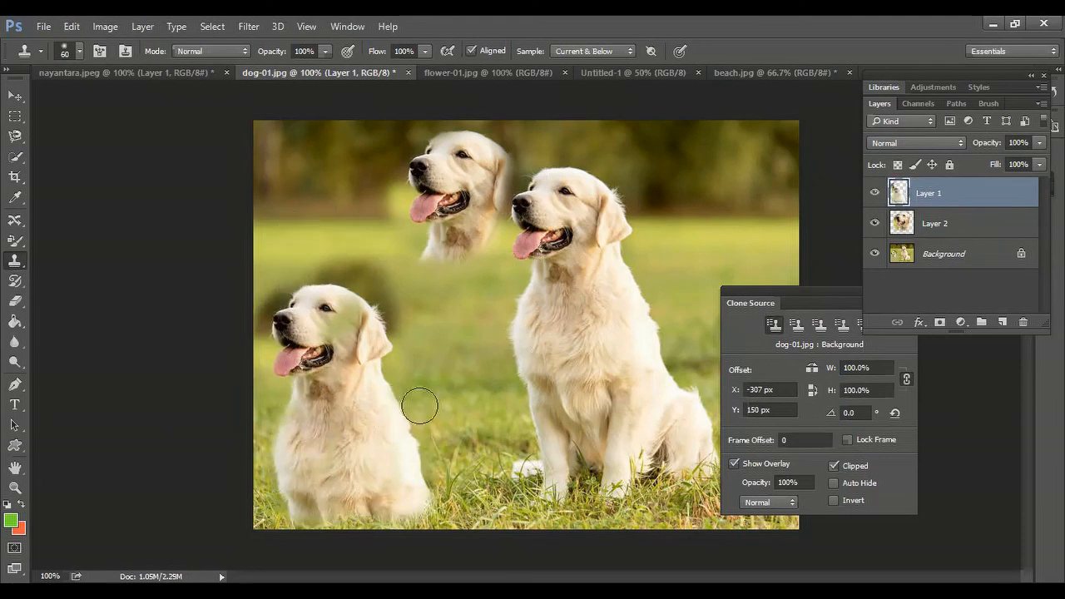
- Extend the middle dog's chest and front legs on Layer 2 with the second clone source
click(795, 324)
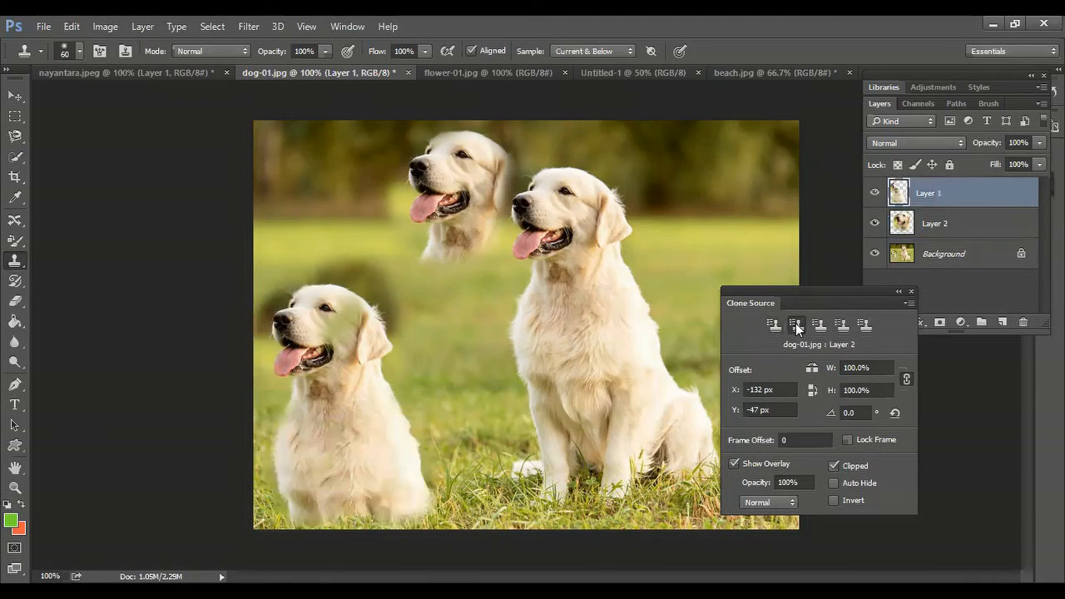
click(955, 227)
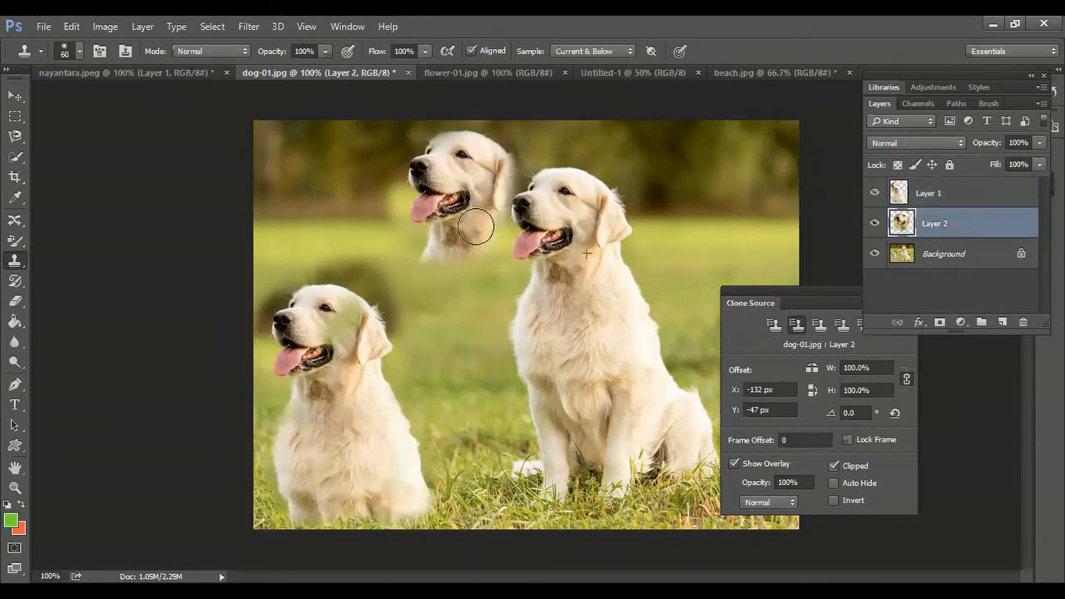
mouse_move(475, 226)
mouse_down()
mouse_move(455, 274)
mouse_move(415, 274)
mouse_move(426, 274)
mouse_move(451, 351)
mouse_move(490, 227)
mouse_move(474, 361)
mouse_move(510, 251)
mouse_move(487, 289)
mouse_up()
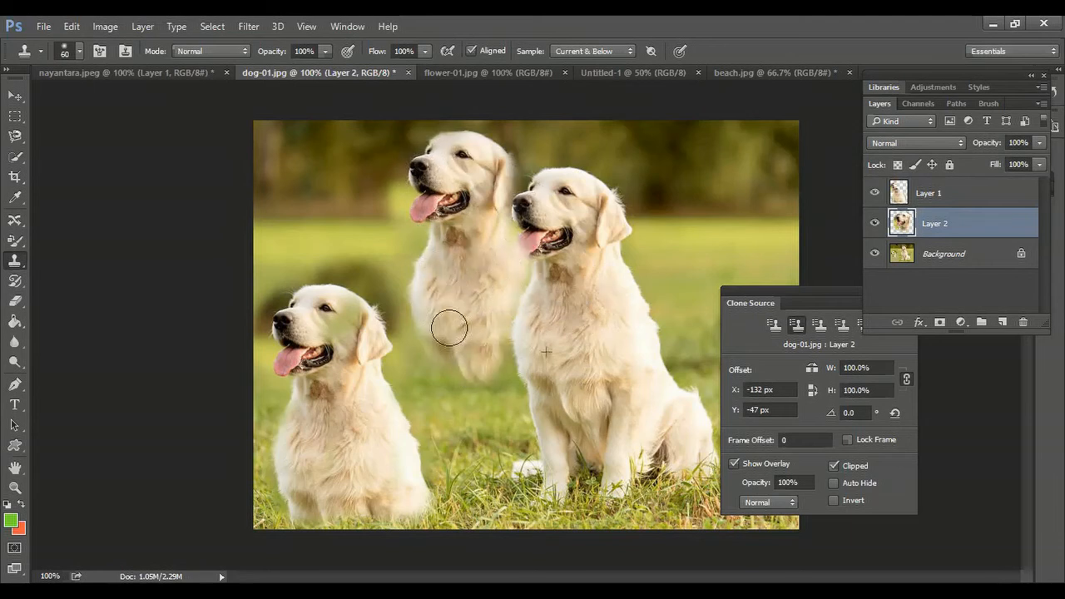
drag(449, 328, 446, 376)
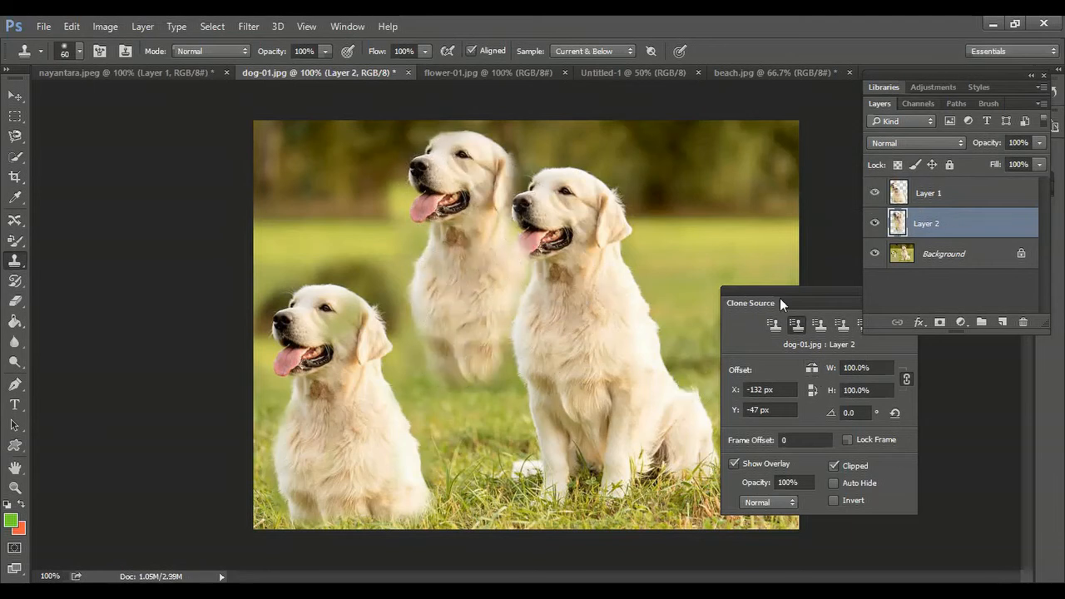
- Move the clone source settings over the original dog and examine the Clone Stamp's blending modes, keeping Normal
drag(802, 292, 628, 273)
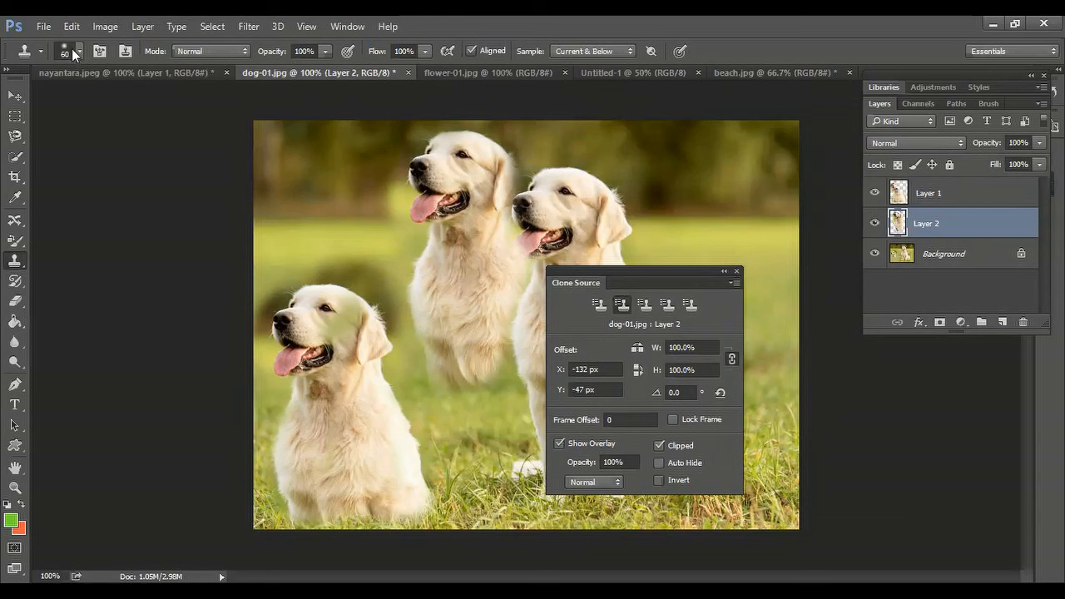
click(200, 51)
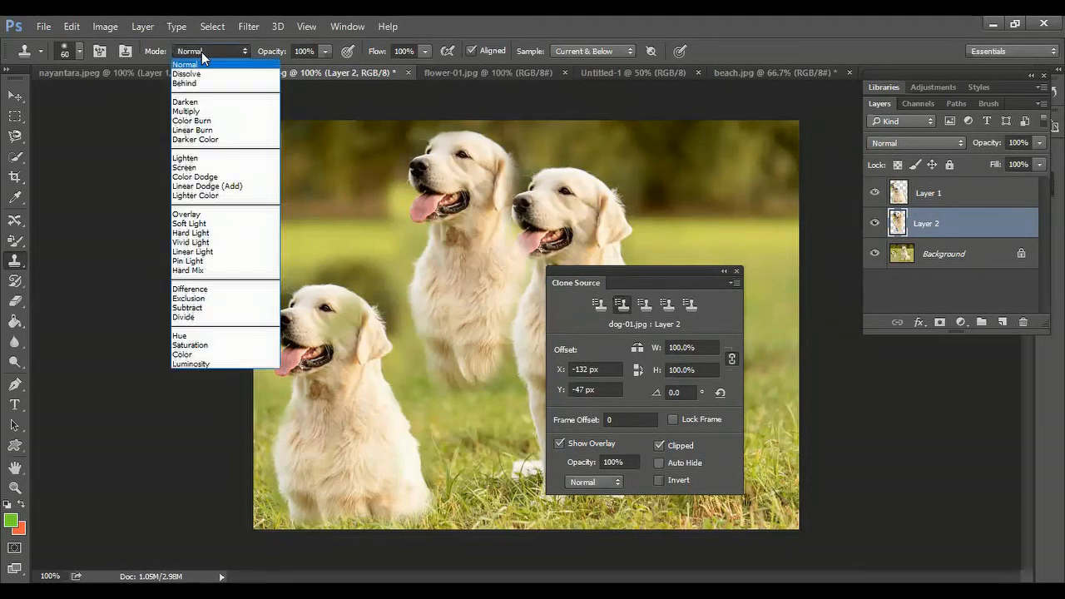
click(202, 52)
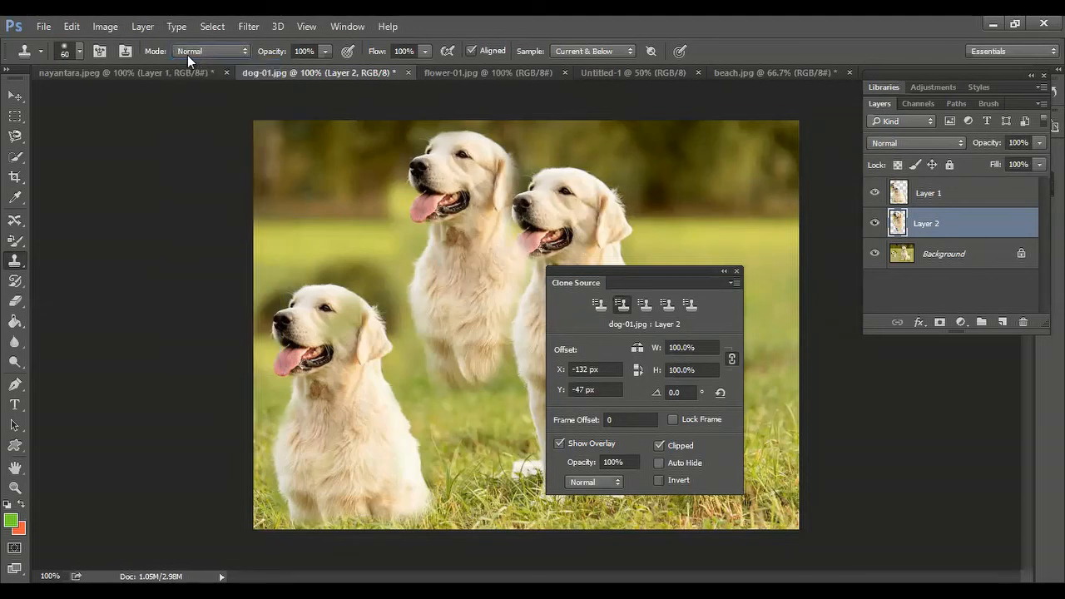